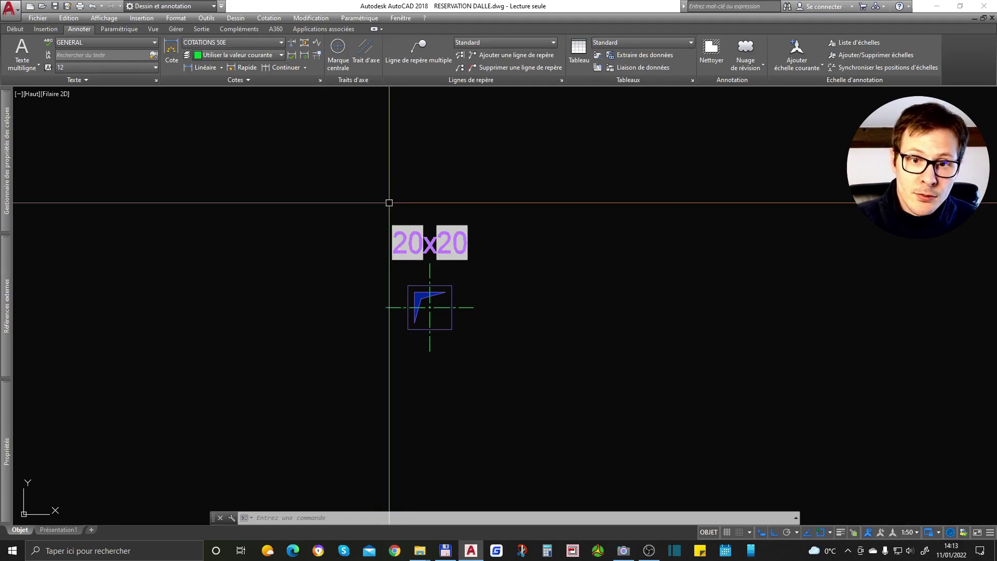
# Stretch the 20x20 slab reservation block to a width of 40 and regenerate the drawing to refresh its label
pyautogui.click(404, 234)
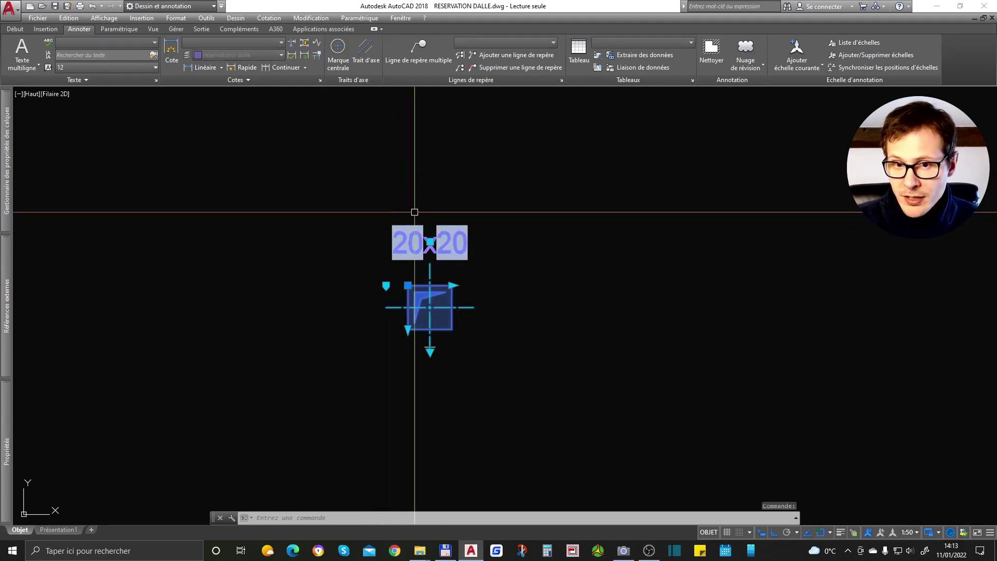
pyautogui.moveTo(465, 329); pyautogui.dragTo(456, 299, button='middle')
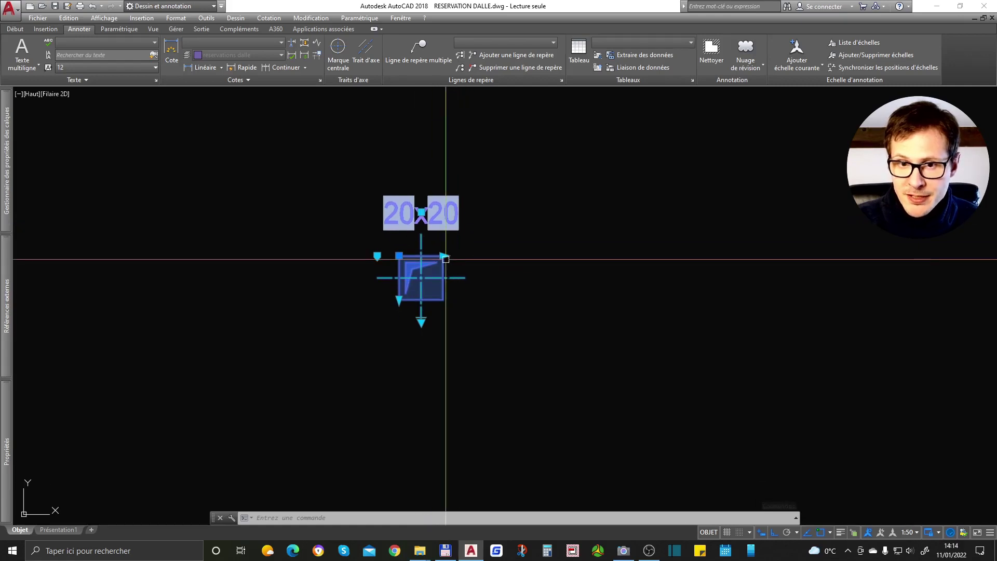
pyautogui.click(443, 256)
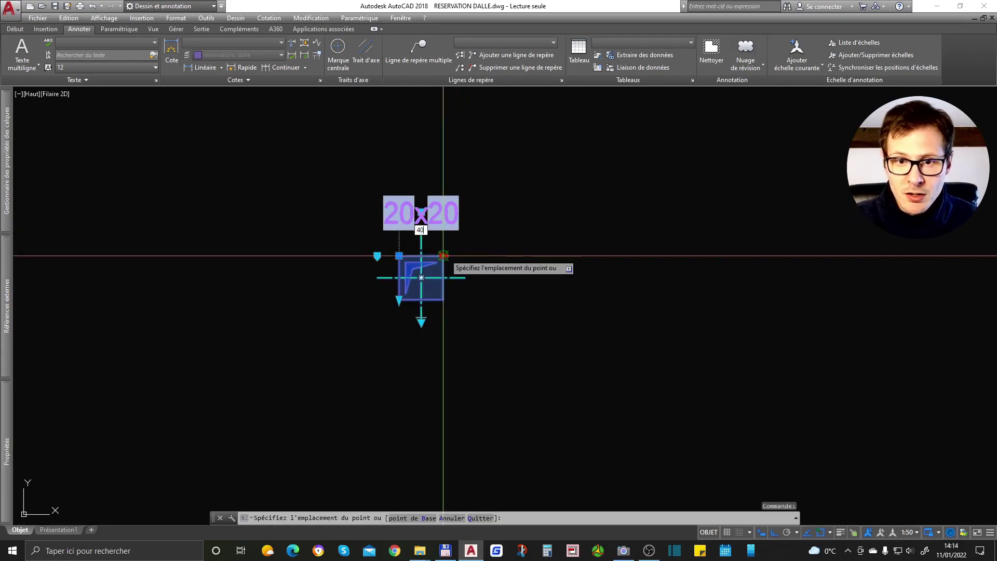
pyautogui.press('Return')
pyautogui.write('RG')
pyautogui.press('Return')
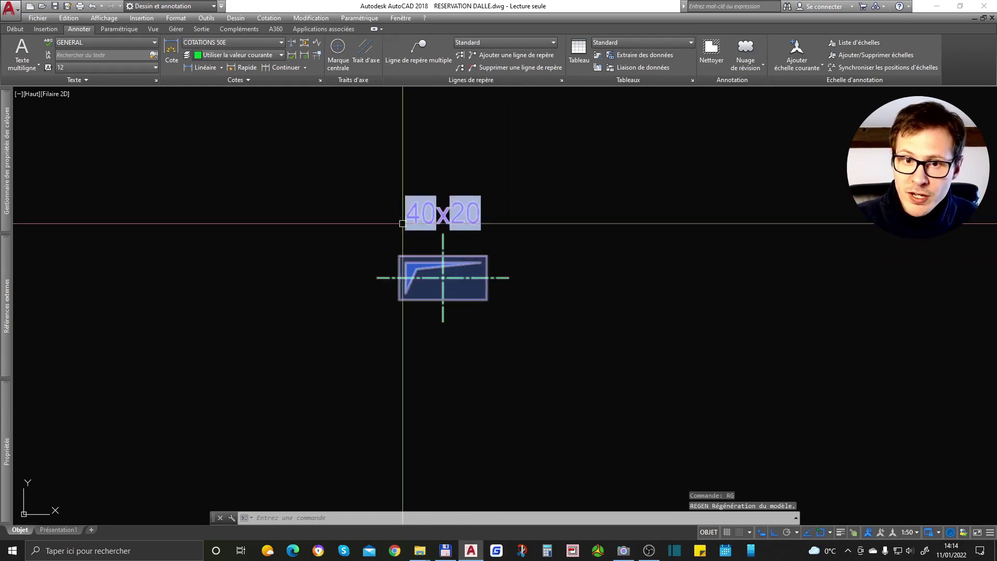
# Set the rectangular reservation block's height to 30 and regenerate the drawing to refresh its label
pyautogui.click(500, 307)
pyautogui.click(455, 295)
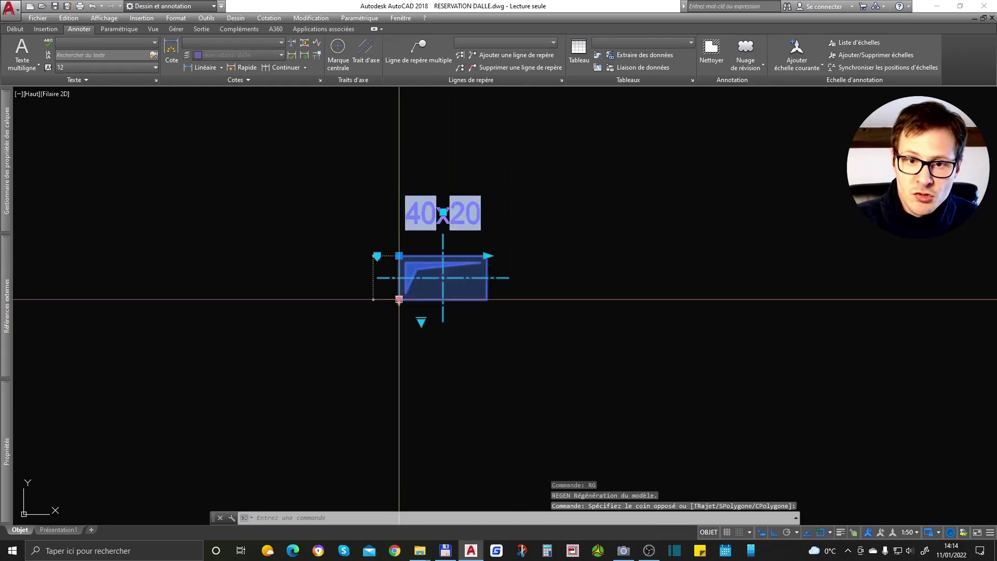
pyautogui.write('30')
pyautogui.press('Return')
pyautogui.press('Escape')
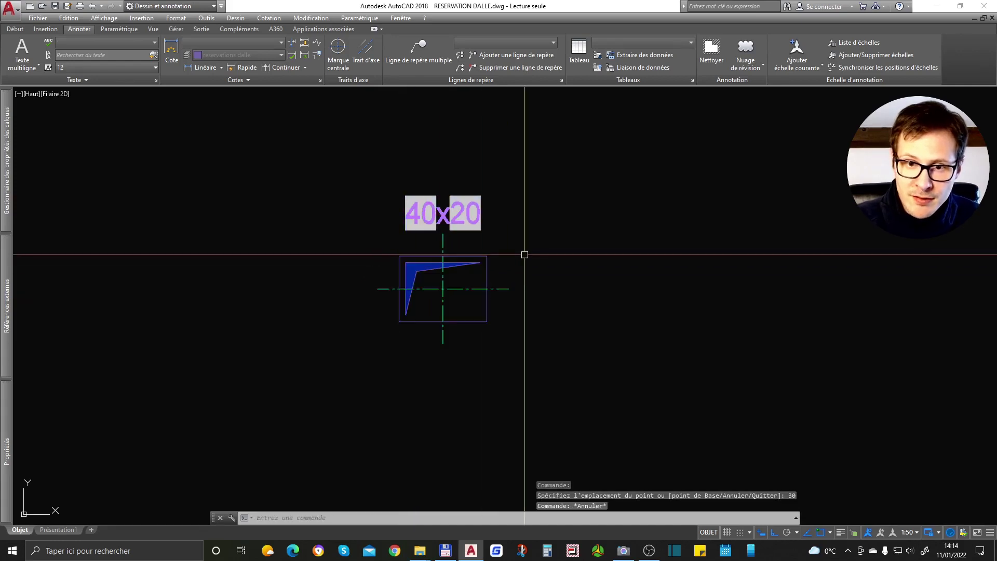
pyautogui.write('rg')
pyautogui.press('Return')
# Switch the reservation block's type to Circulaire, displayed with annotations and axes
pyautogui.click(489, 297)
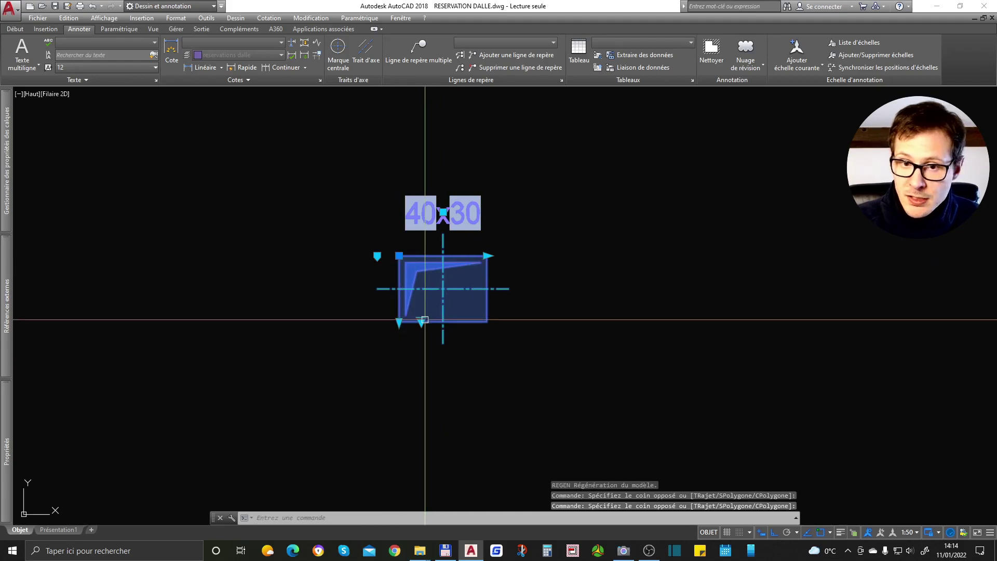
pyautogui.click(421, 322)
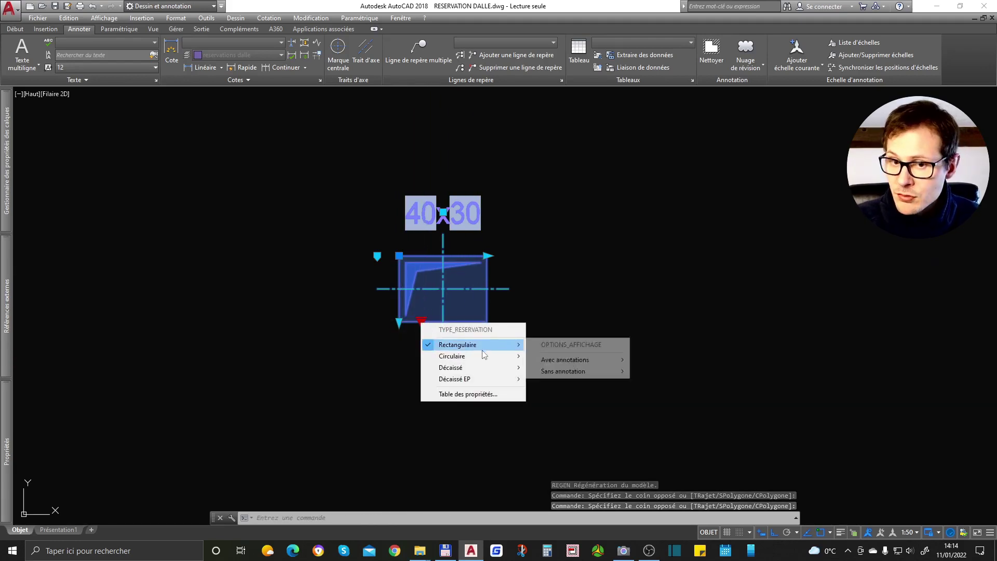
pyautogui.moveTo(482, 355)
pyautogui.moveTo(589, 375)
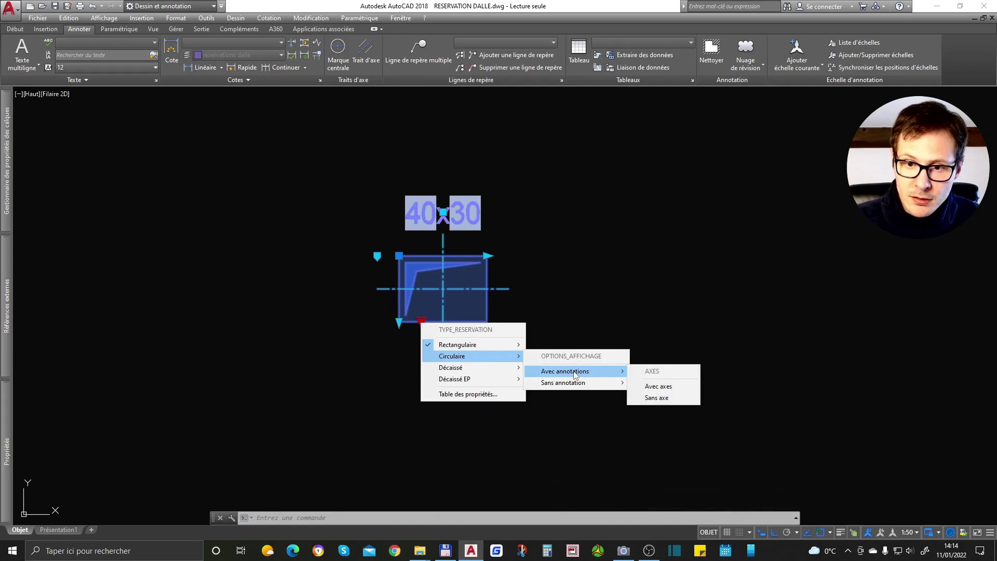
pyautogui.click(664, 389)
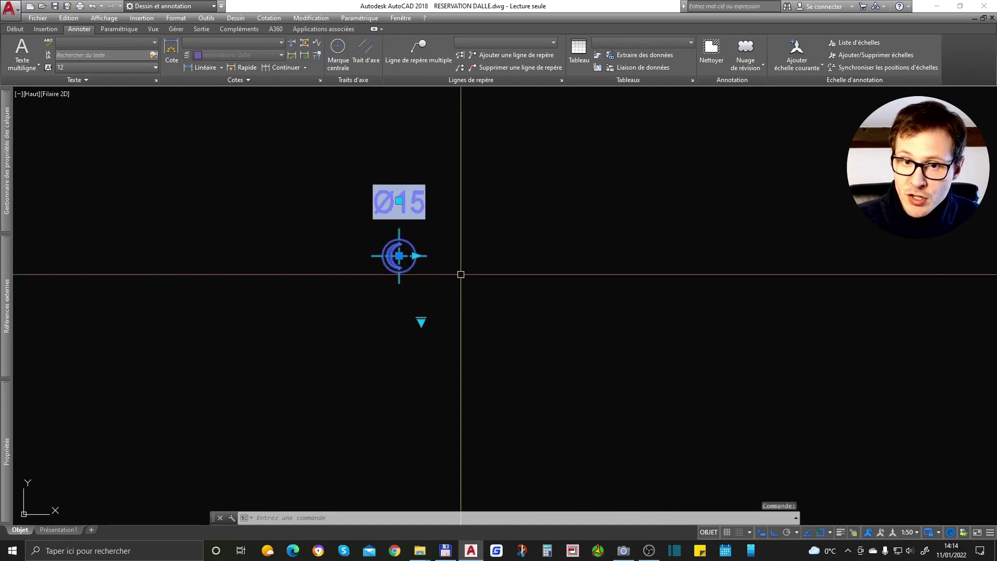
# Set the circular reservation's radius to 10 and regenerate the drawing to refresh the diameter label
pyautogui.scroll(2, 413, 254)
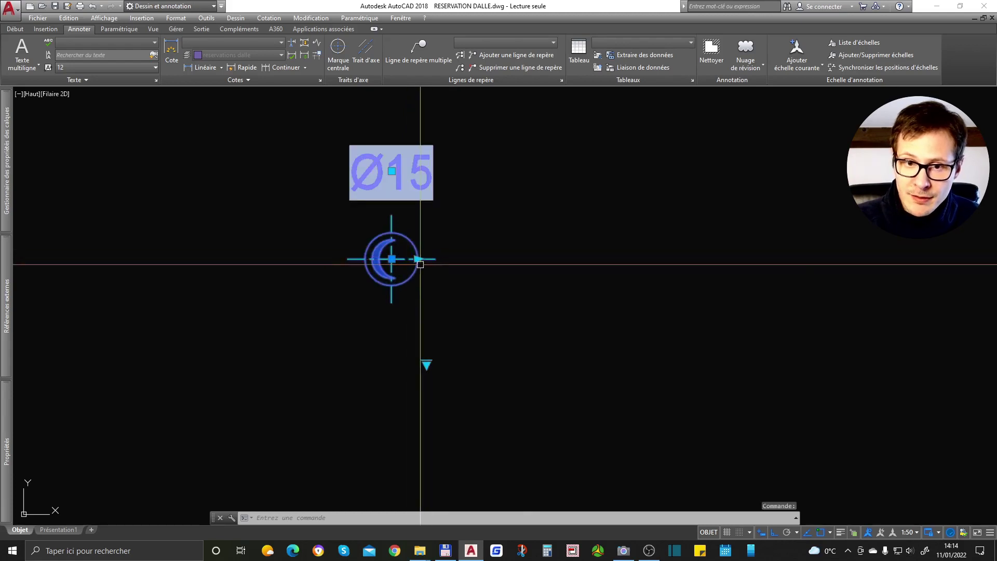
pyautogui.click(417, 259)
pyautogui.write('10')
pyautogui.press('Return')
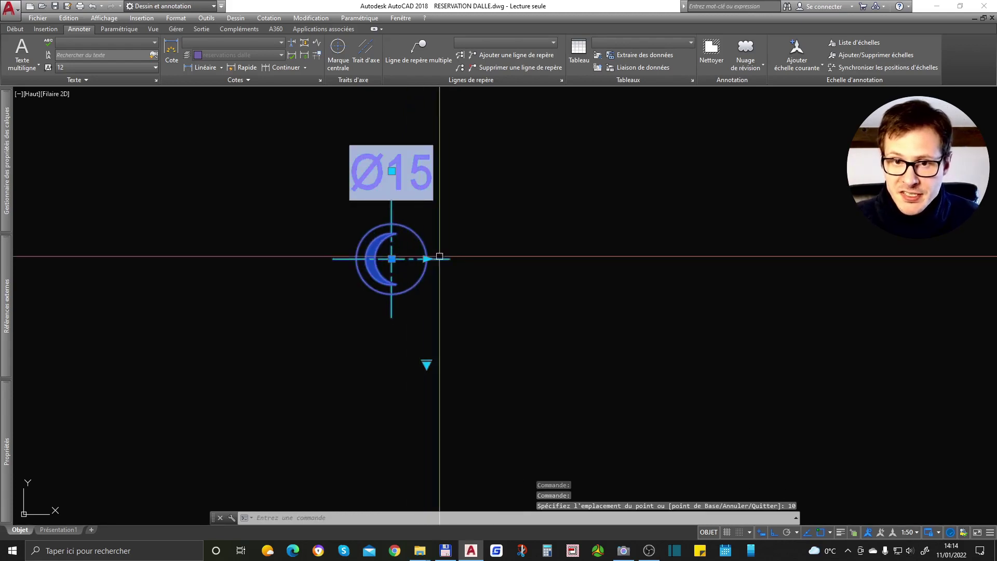
pyautogui.press('Escape')
pyautogui.write('RG')
pyautogui.press('Return')
pyautogui.scroll(-2, 476, 258)
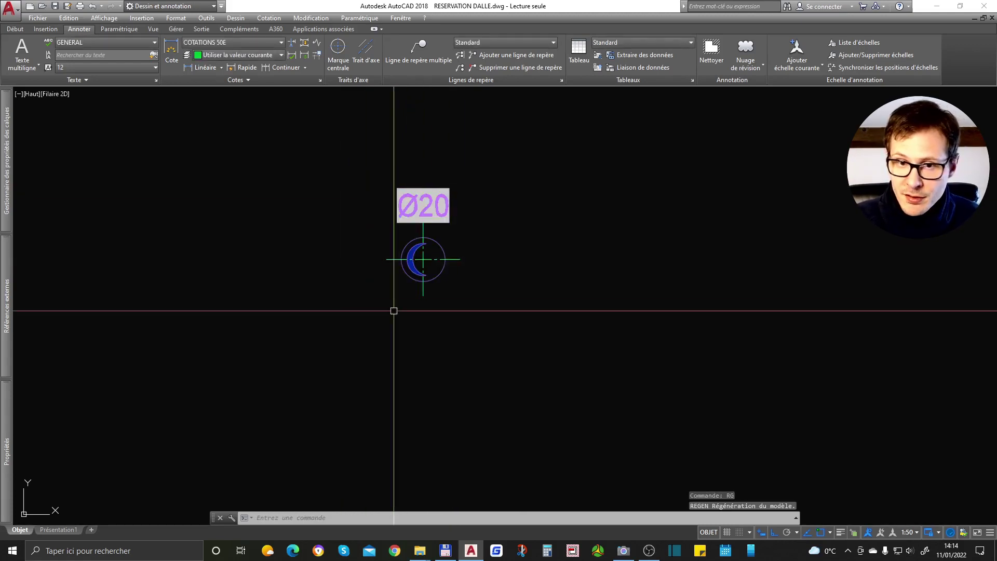
# Change the circular reservation block to the Décaissé type with annotations and axes
pyautogui.moveTo(439, 240); pyautogui.dragTo(441, 287)
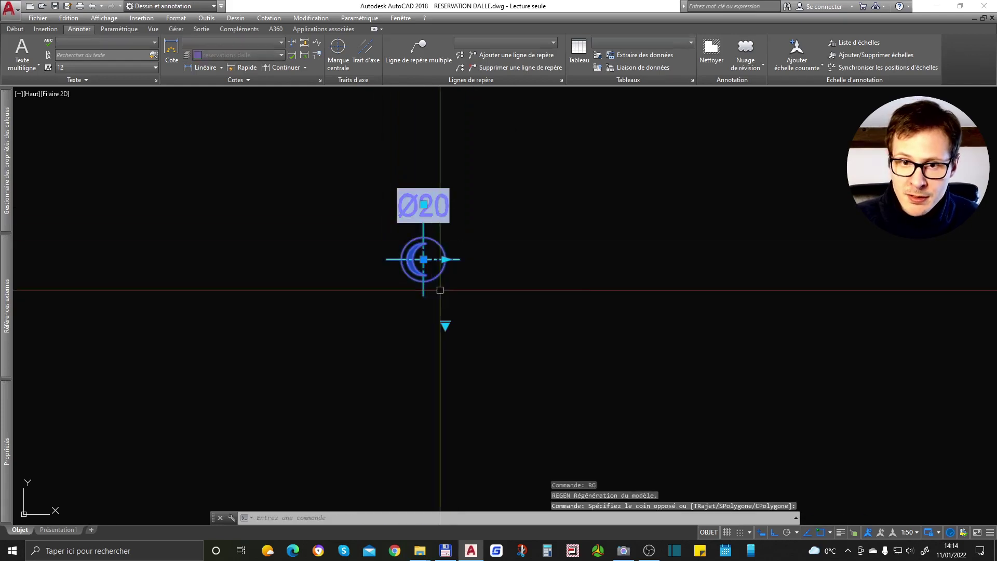
pyautogui.click(445, 325)
pyautogui.moveTo(531, 372)
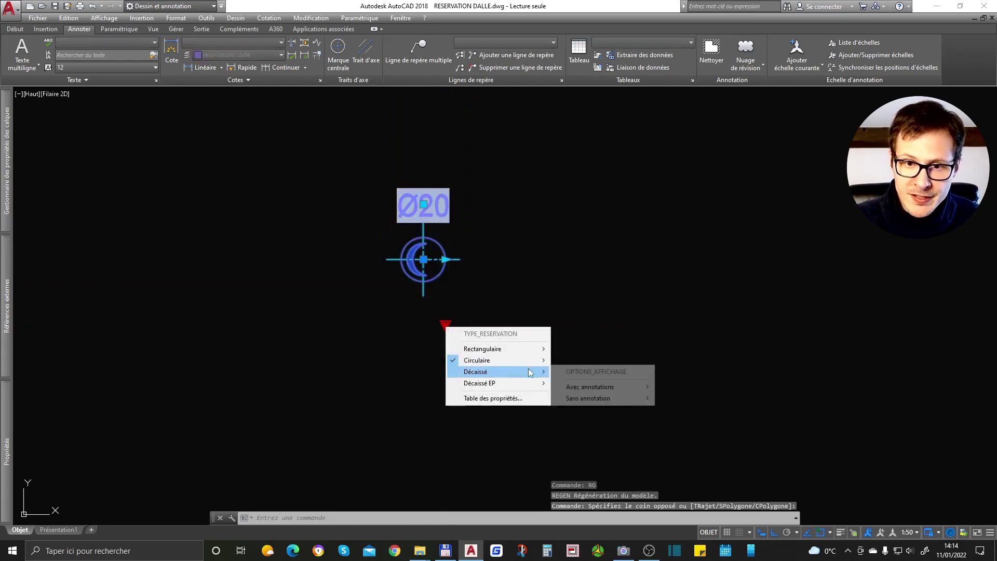
pyautogui.moveTo(638, 387)
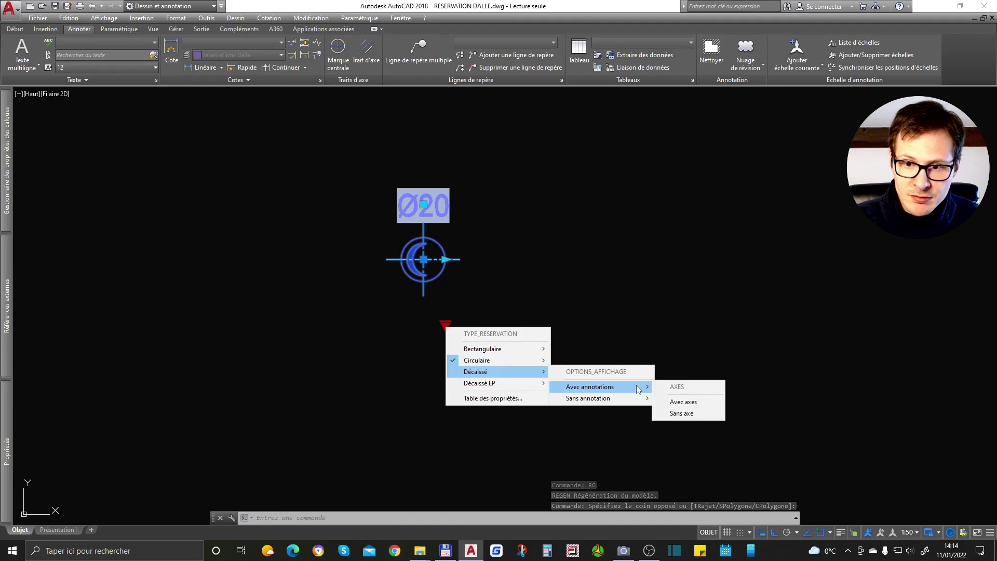
pyautogui.click(680, 402)
# Change the hatched recess block to the Décaissé EP type with axes
pyautogui.click(445, 325)
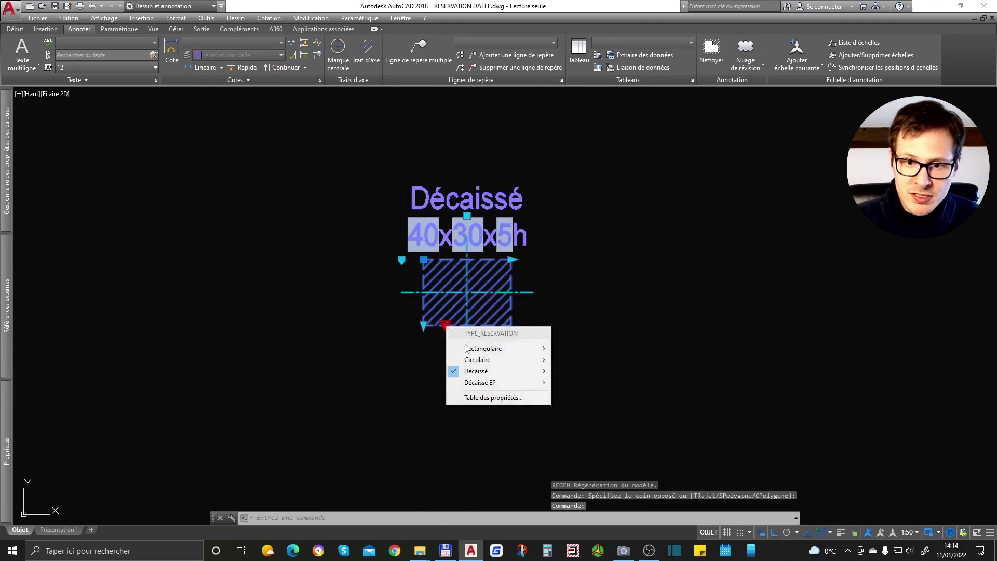
pyautogui.moveTo(495, 385)
pyautogui.click(588, 398)
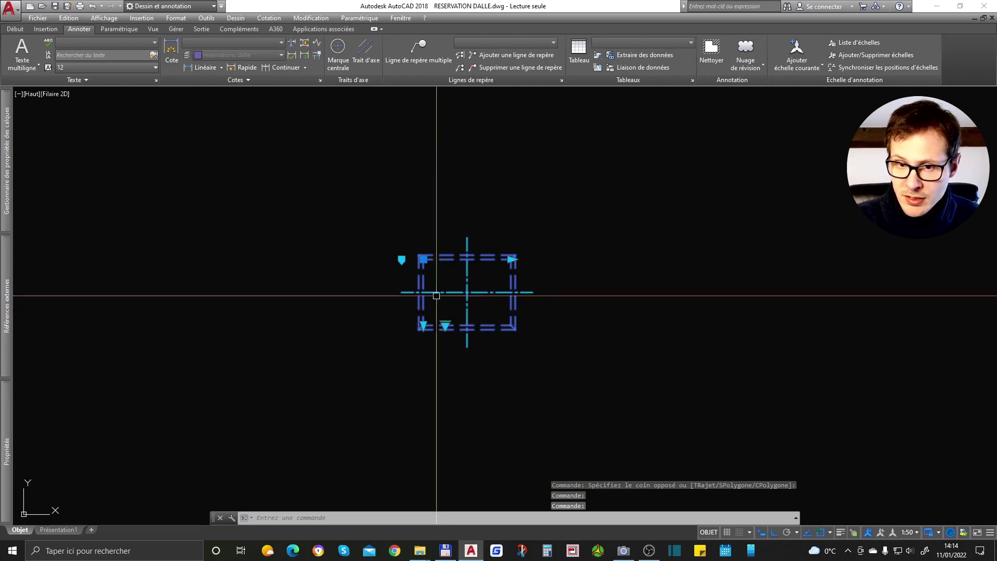
# Return the reservation block to the Rectangulaire type with annotations and axes, and deselect it
pyautogui.click(445, 325)
pyautogui.moveTo(507, 355)
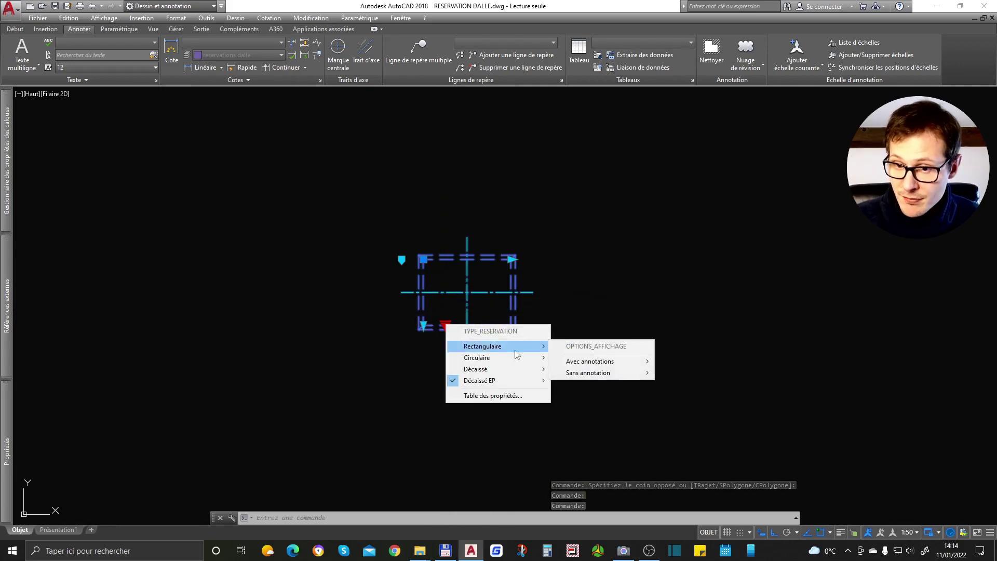
pyautogui.moveTo(621, 360)
pyautogui.click(696, 373)
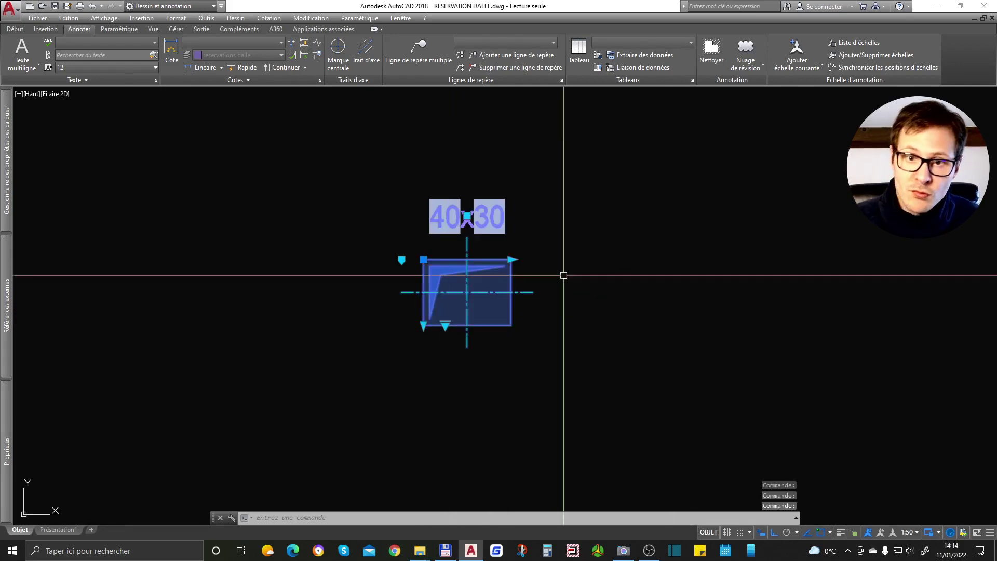
pyautogui.press('Escape')
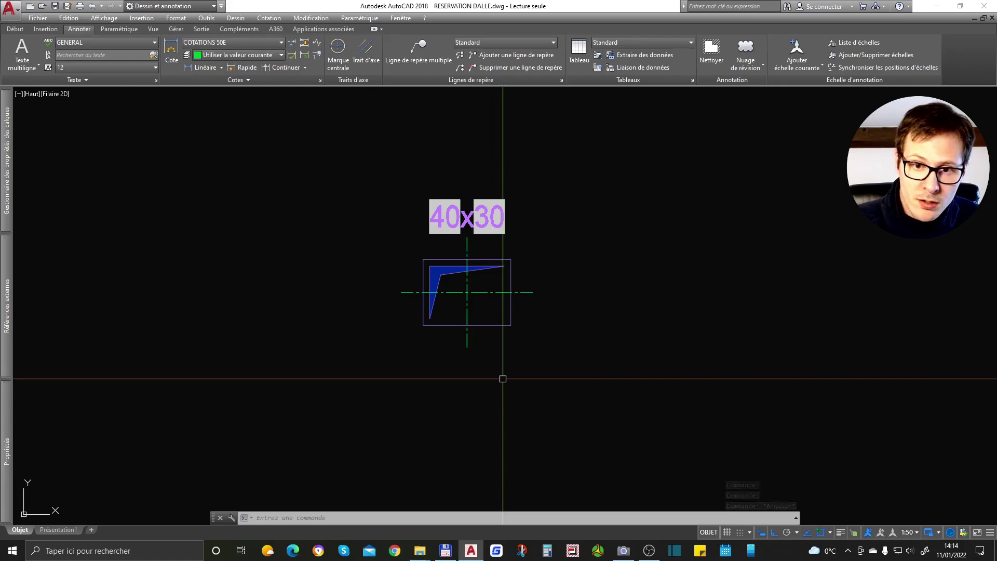
# Examine the available reservation types and their annotation display options on the rectangular reservation block
pyautogui.moveTo(527, 349); pyautogui.dragTo(472, 319, button='middle')
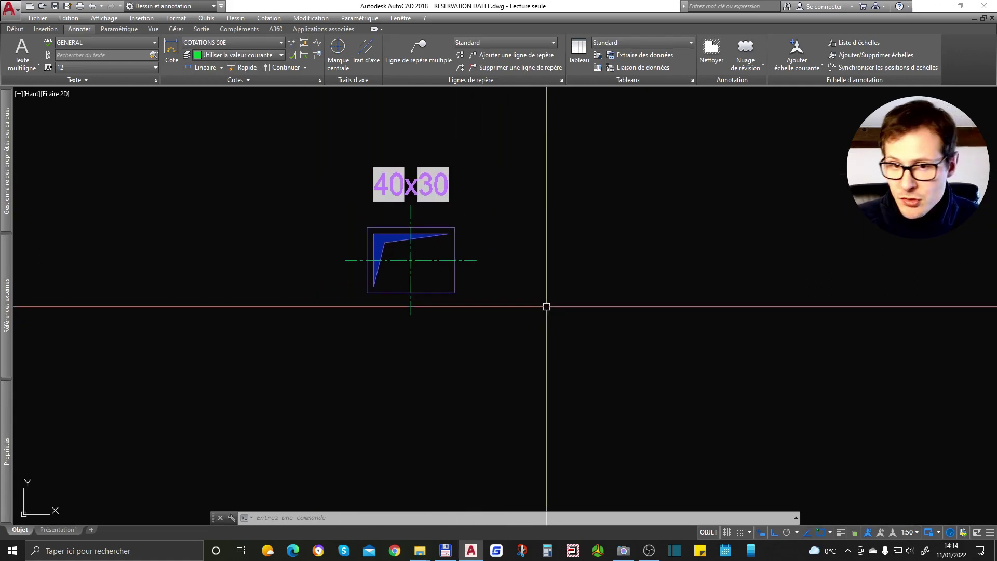
pyautogui.click(506, 227)
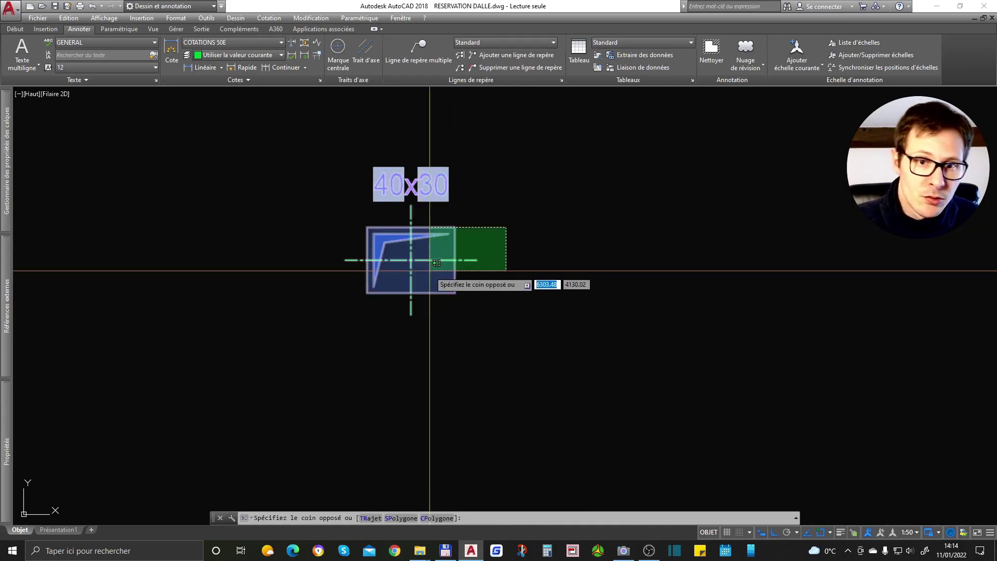
pyautogui.click(429, 270)
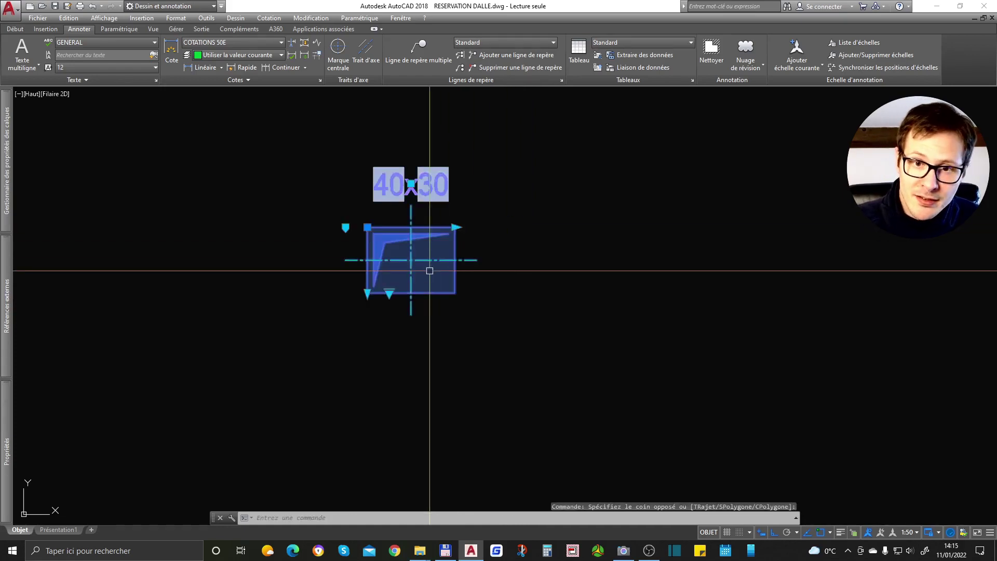
pyautogui.click(389, 292)
pyautogui.moveTo(443, 328)
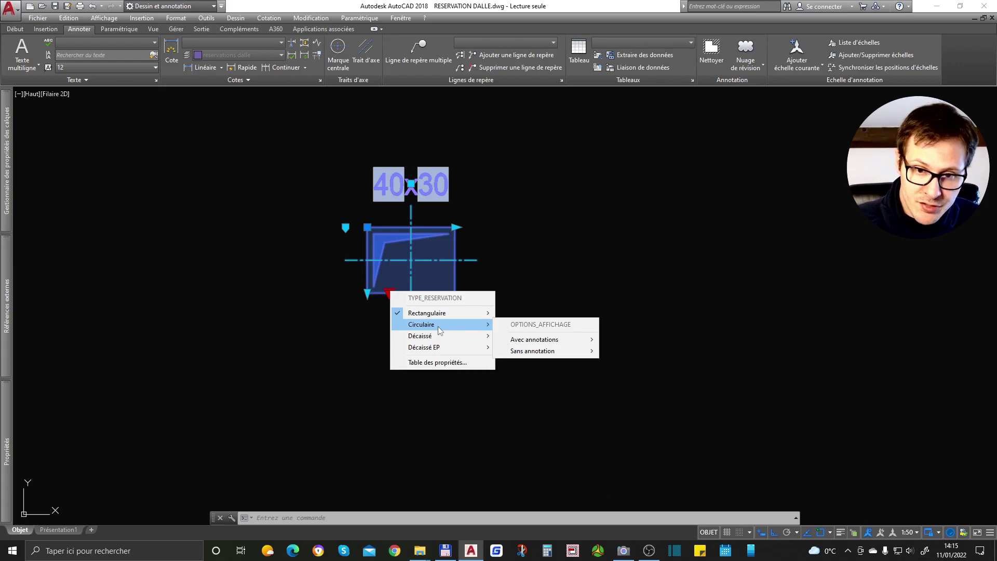
pyautogui.moveTo(467, 318)
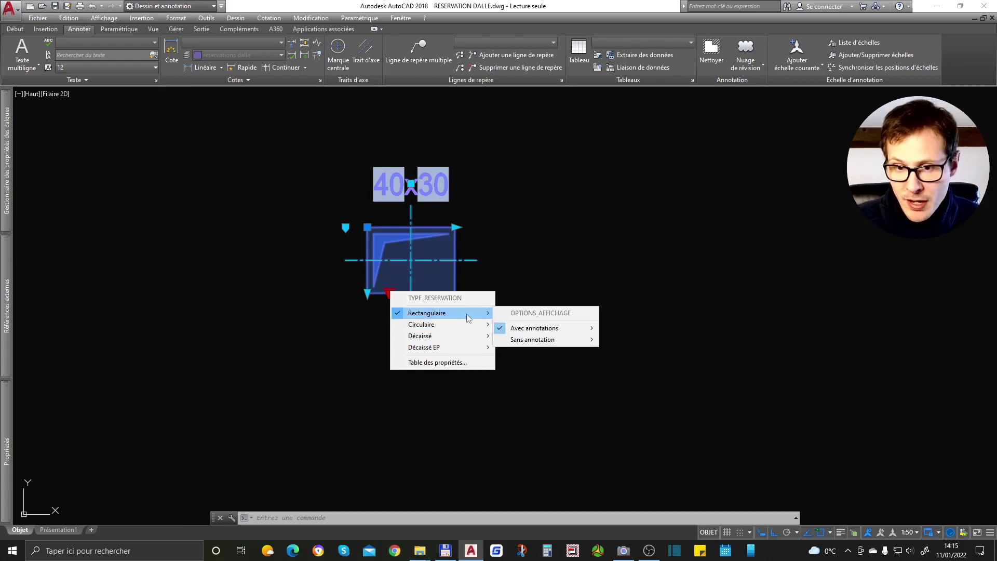
pyautogui.moveTo(550, 337)
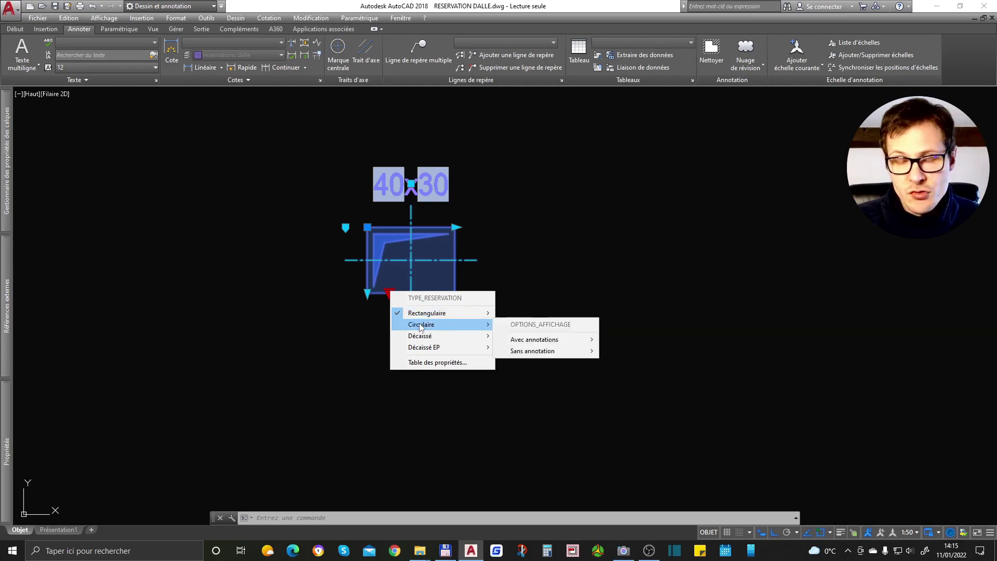
pyautogui.press('Escape')
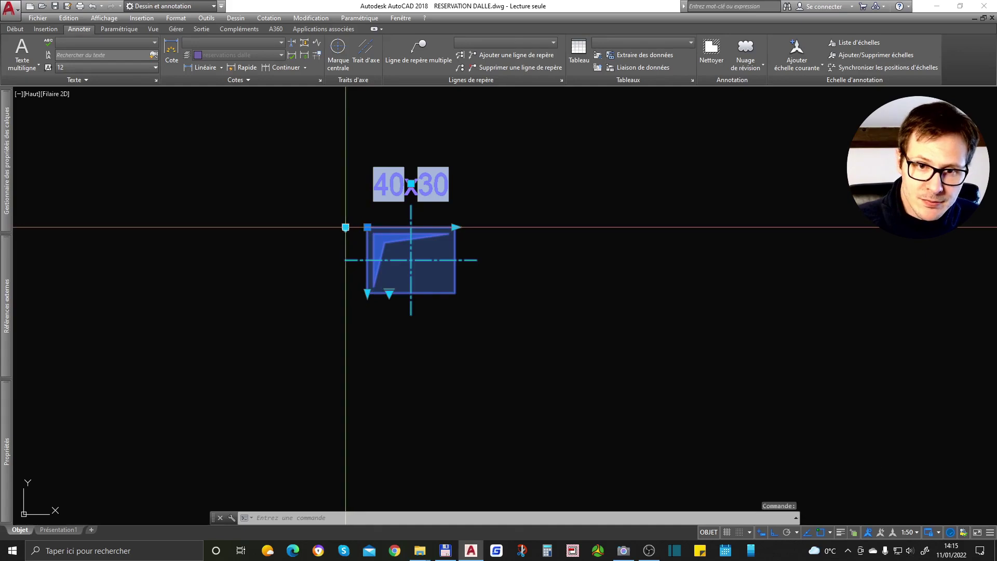
pyautogui.press('Escape')
pyautogui.moveTo(556, 311); pyautogui.dragTo(433, 329, button='middle')
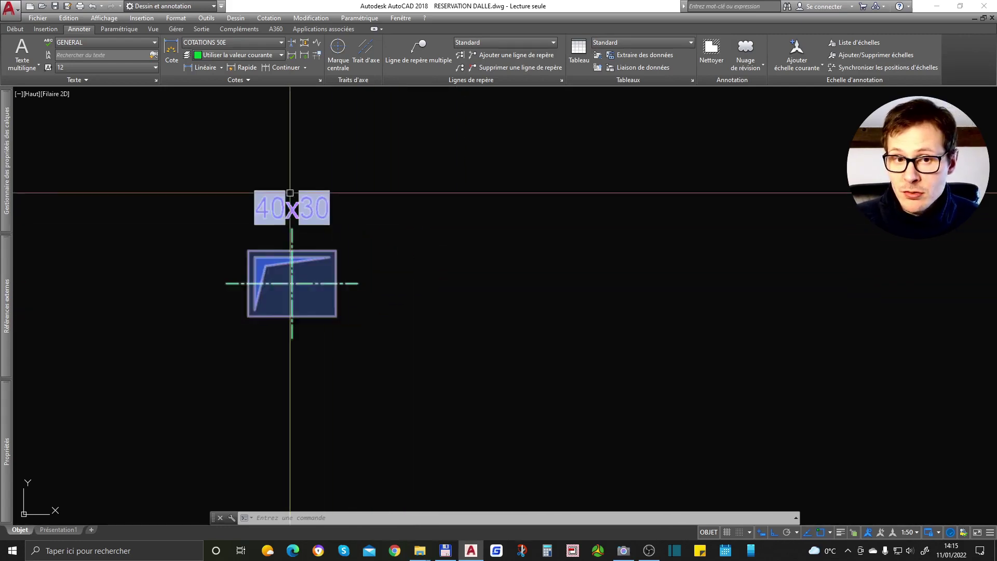
pyautogui.moveTo(394, 326); pyautogui.dragTo(451, 325, button='middle')
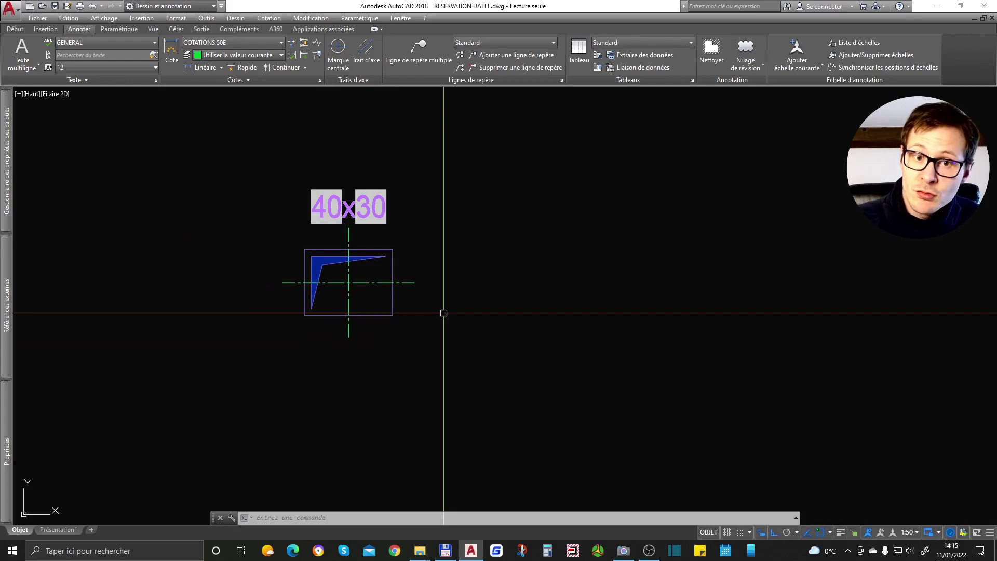
pyautogui.click(434, 240)
pyautogui.click(305, 338)
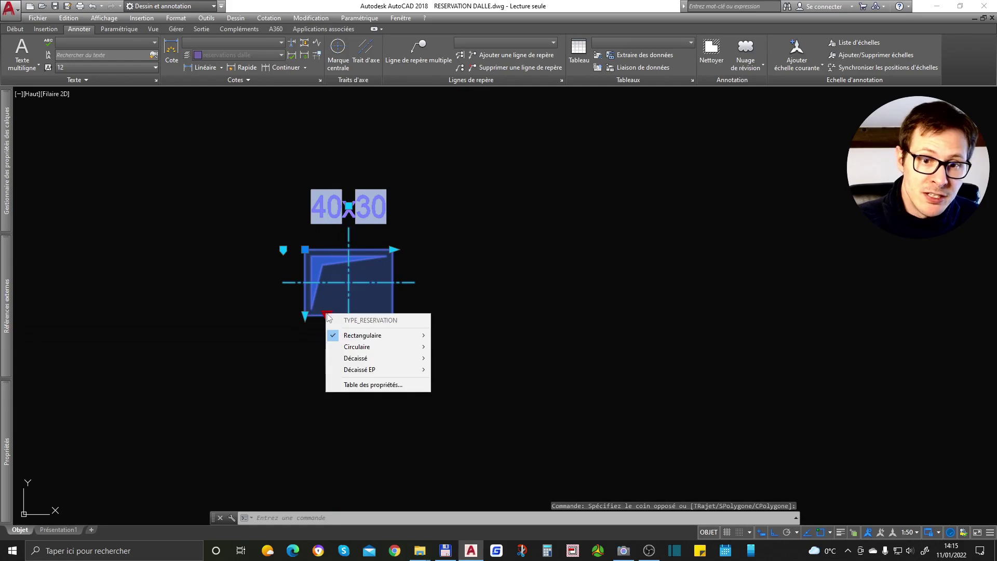
pyautogui.click(393, 249)
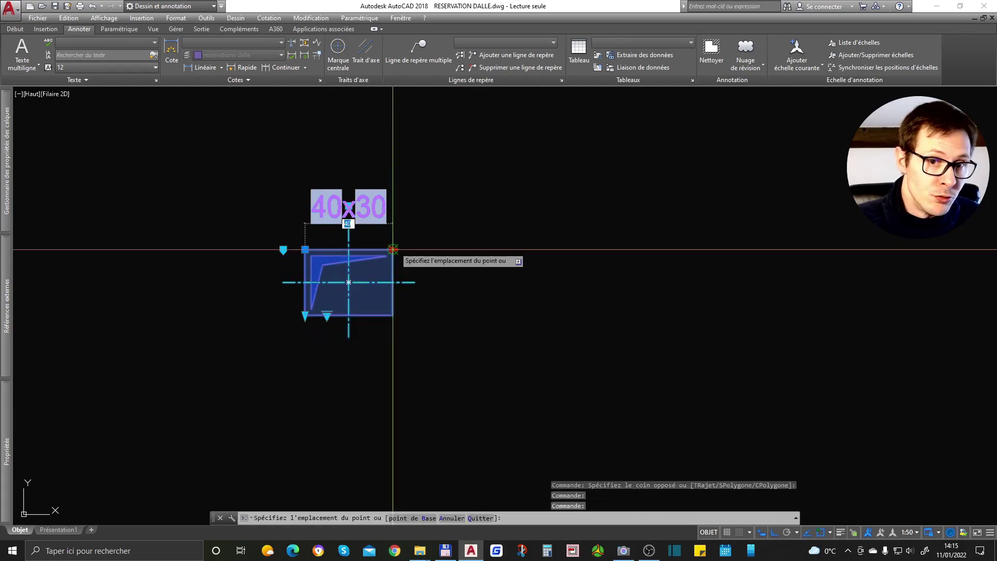
pyautogui.press('Escape')
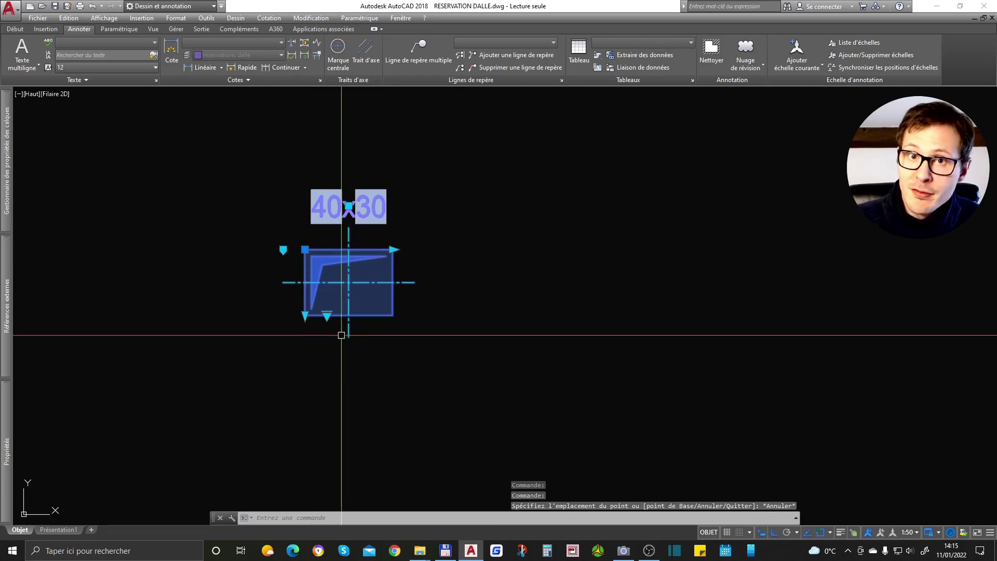
pyautogui.press('Escape')
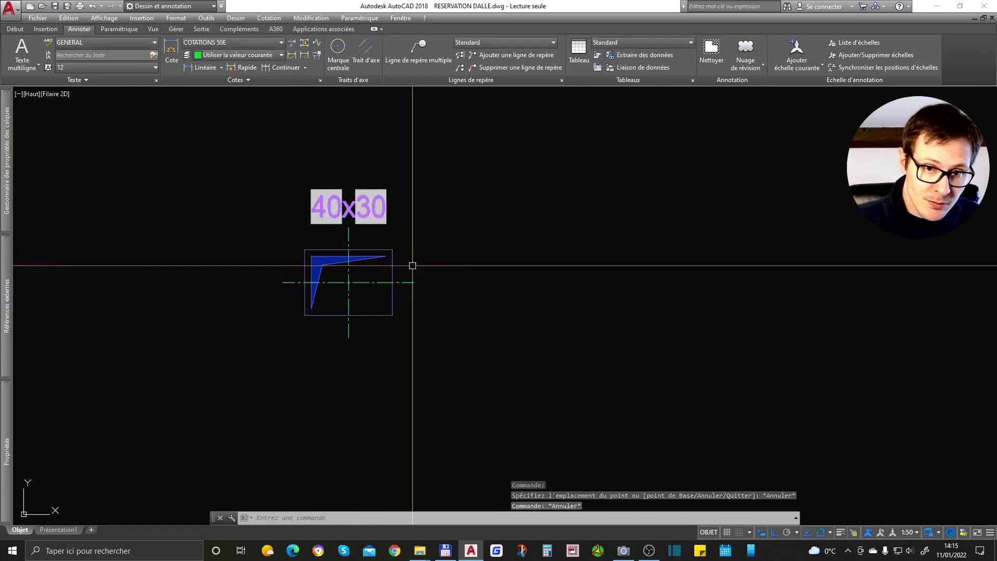
pyautogui.moveTo(526, 304); pyautogui.dragTo(453, 296, button='middle')
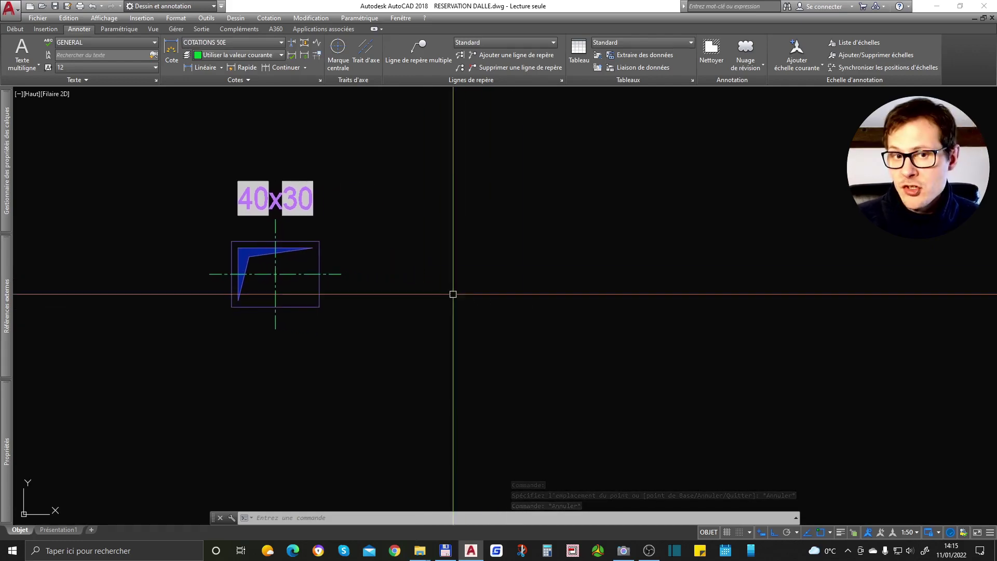
# Reset the rectangular reservation block to its default dimensions and deselect it
pyautogui.click(394, 216)
pyautogui.click(296, 285)
pyautogui.rightClick(330, 227)
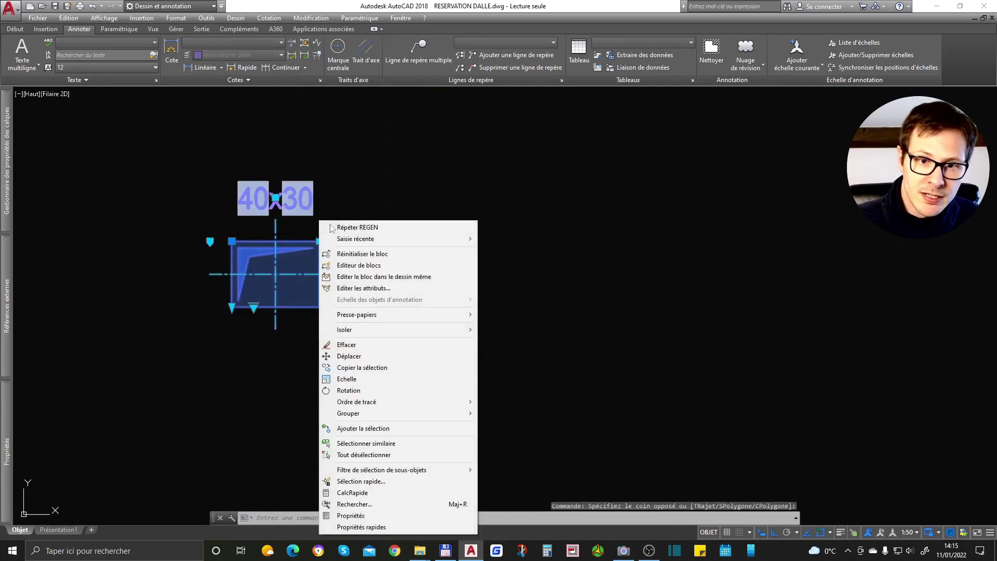
pyautogui.click(372, 253)
pyautogui.press('Escape')
pyautogui.press('Escape')
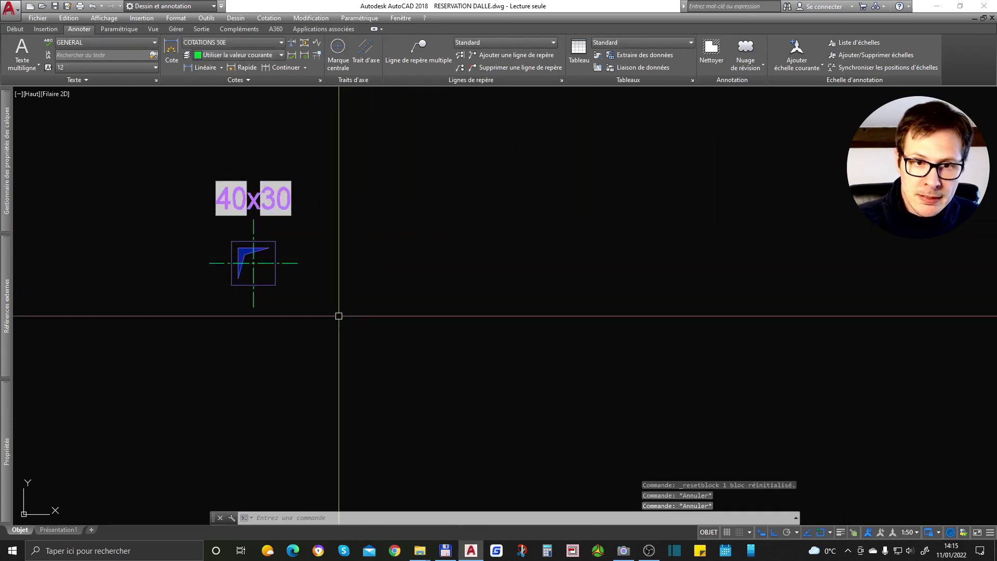
# Copy the reservation block to the empty area on its right, level with the original
pyautogui.click(396, 149)
pyautogui.click(178, 322)
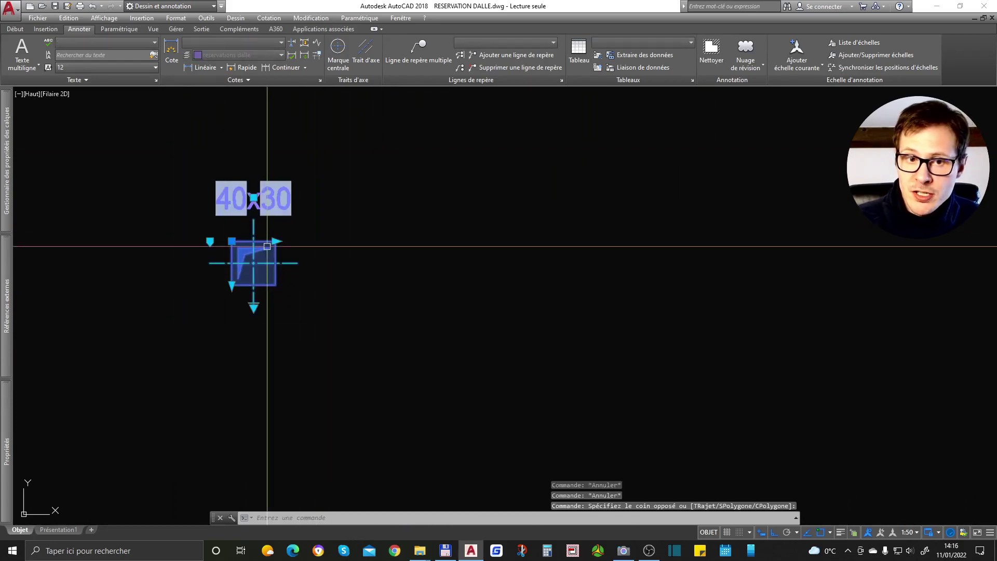
pyautogui.write('cp')
pyautogui.press('Return')
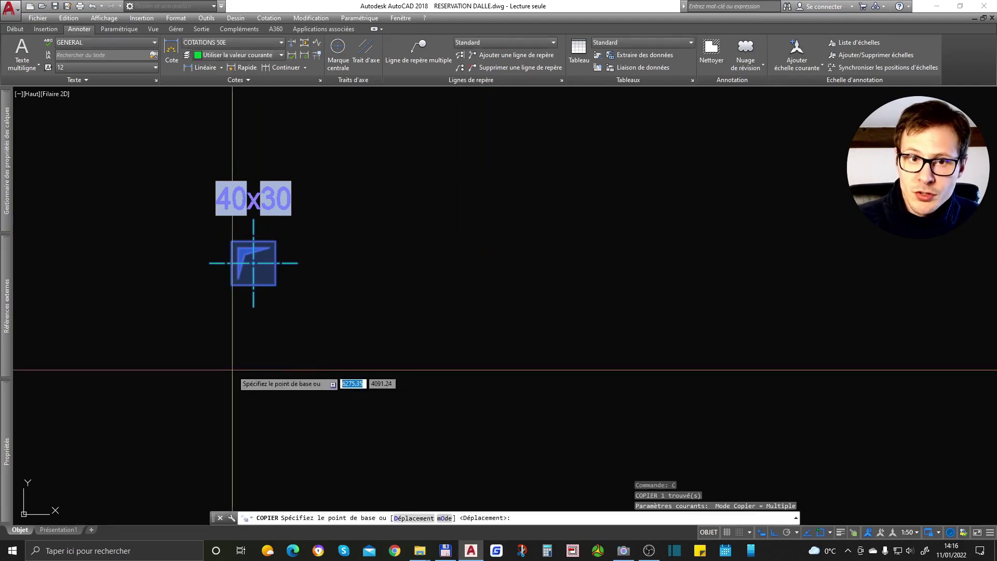
pyautogui.click(232, 370)
pyautogui.click(470, 399)
pyautogui.press('Return')
# Break the copied reservation block apart with BURST and erase the overlapping annotation texts above it
pyautogui.click(507, 182)
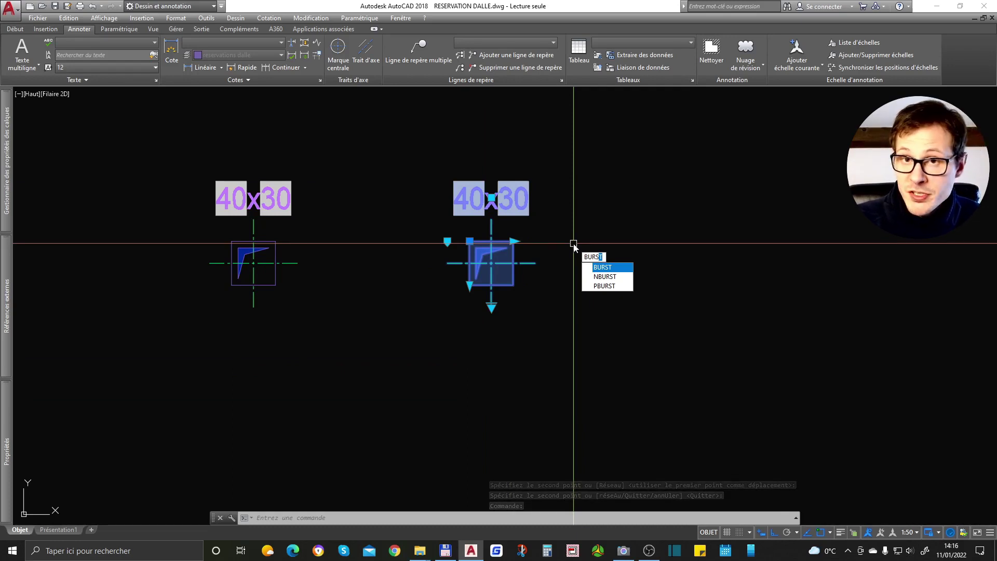
pyautogui.press('Return')
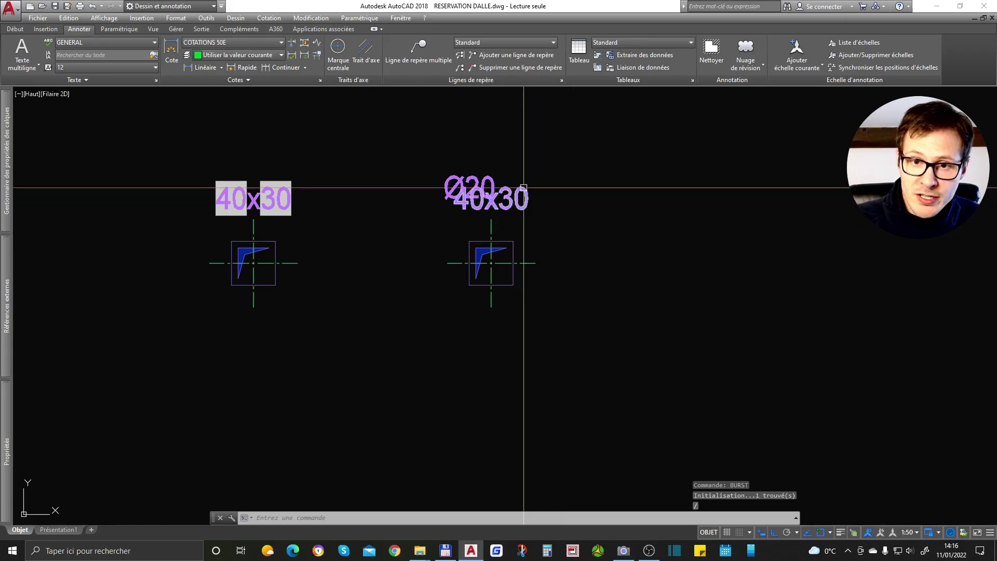
pyautogui.click(492, 173)
pyautogui.press('Delete')
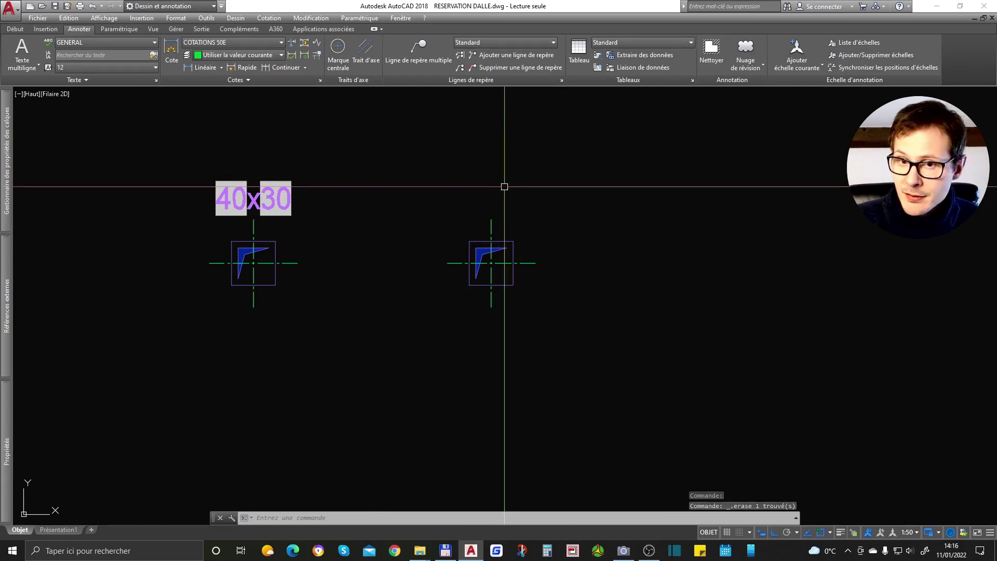
# Restore the erased 40x30 text, open it for text editing and leave the editor without changes
pyautogui.hotkey('ctrl', 'z')
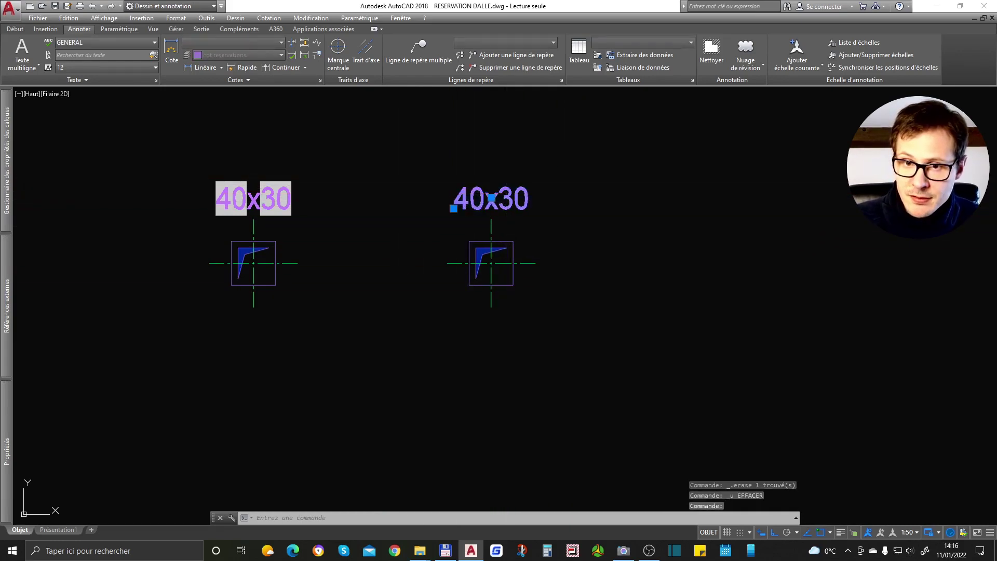
pyautogui.doubleClick(505, 188)
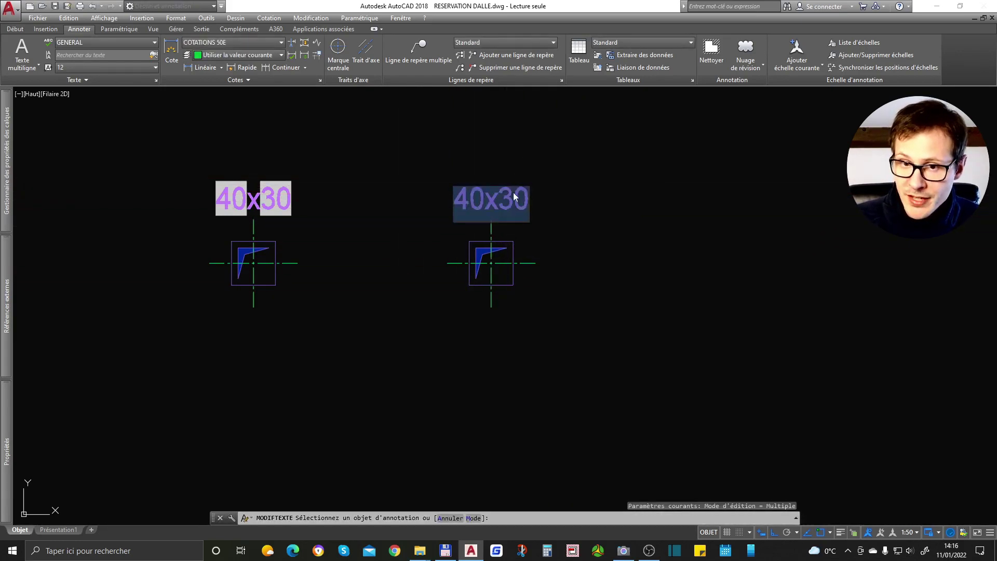
pyautogui.press('Escape')
pyautogui.press('Escape')
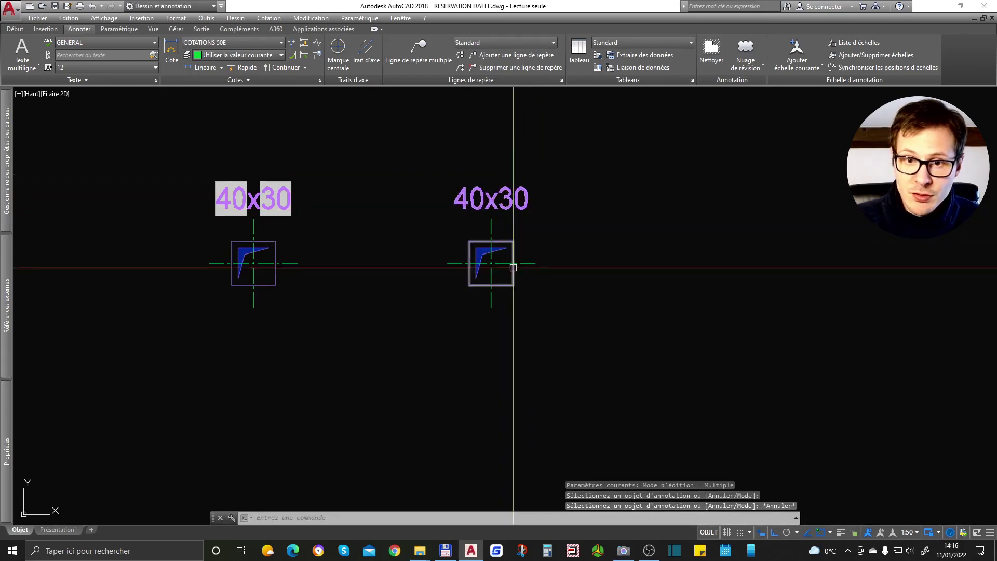
# Undo the remaining text erasure and the BURST operation on the copied block
pyautogui.press('Escape')
pyautogui.hotkey('ctrl', 'z')
pyautogui.hotkey('ctrl', 'z')
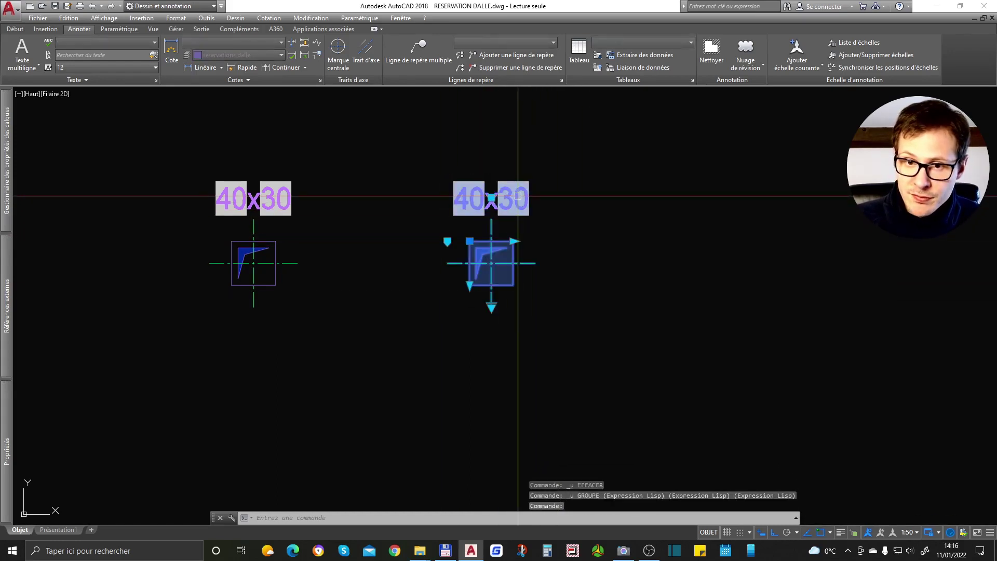
# Explode the copied reservation block into its component objects, keeping its ANNOTATIONS attribute
pyautogui.write('de')
pyautogui.press('Return')
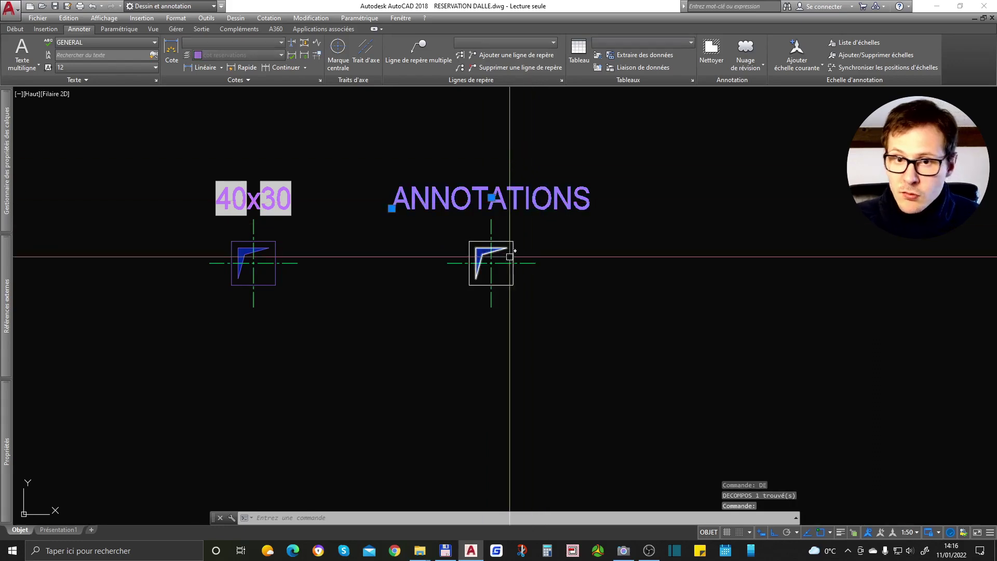
pyautogui.press('Delete')
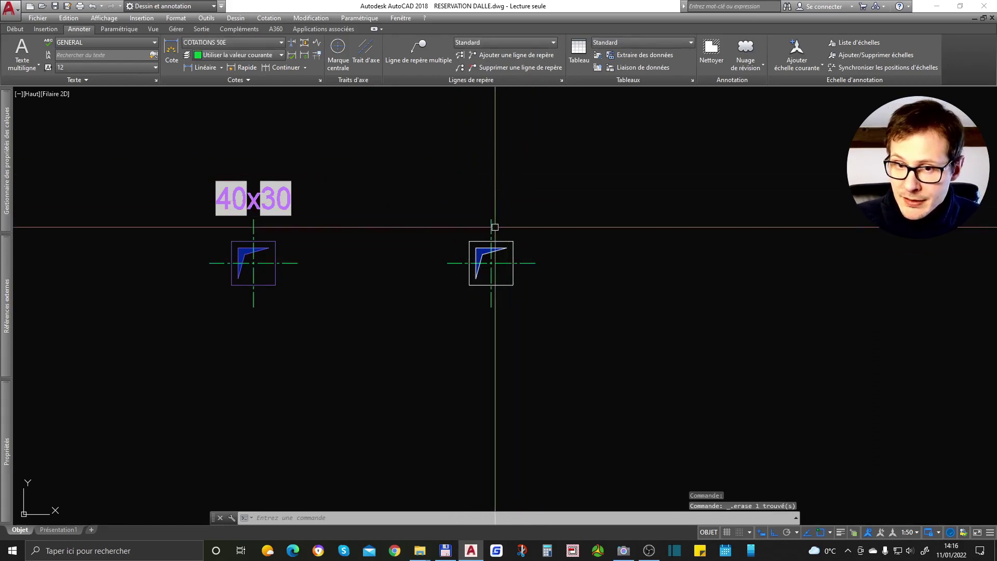
pyautogui.hotkey('ctrl', 'z')
# Inspect the attribute definition of the ANNOTATIONS tag above the exploded copy and close it unchanged
pyautogui.doubleClick(517, 204)
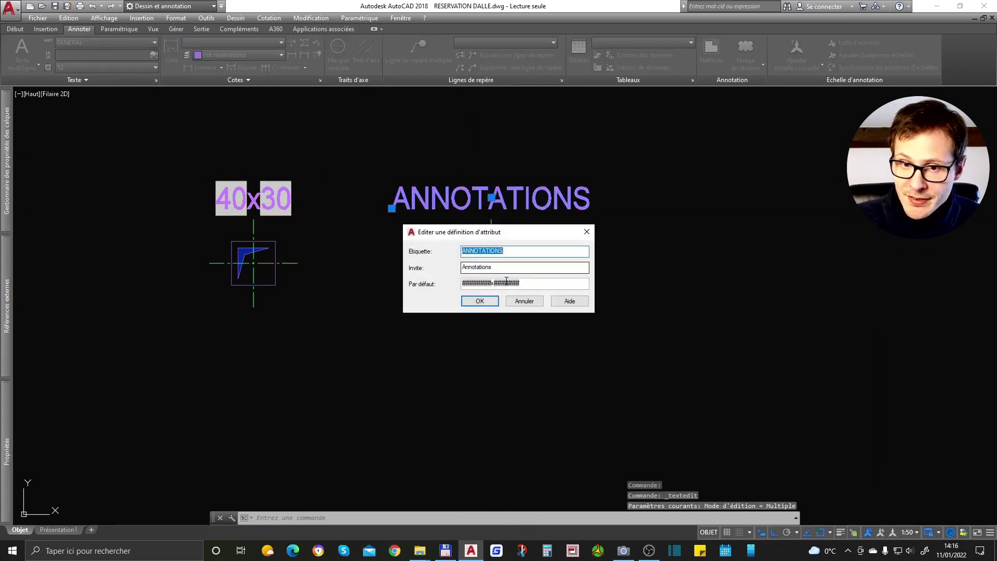
pyautogui.press('Escape')
pyautogui.press('Escape')
# Erase the ANNOTATIONS attribute tag above the exploded copy
pyautogui.click(509, 136)
pyautogui.click(478, 204)
pyautogui.press('Delete')
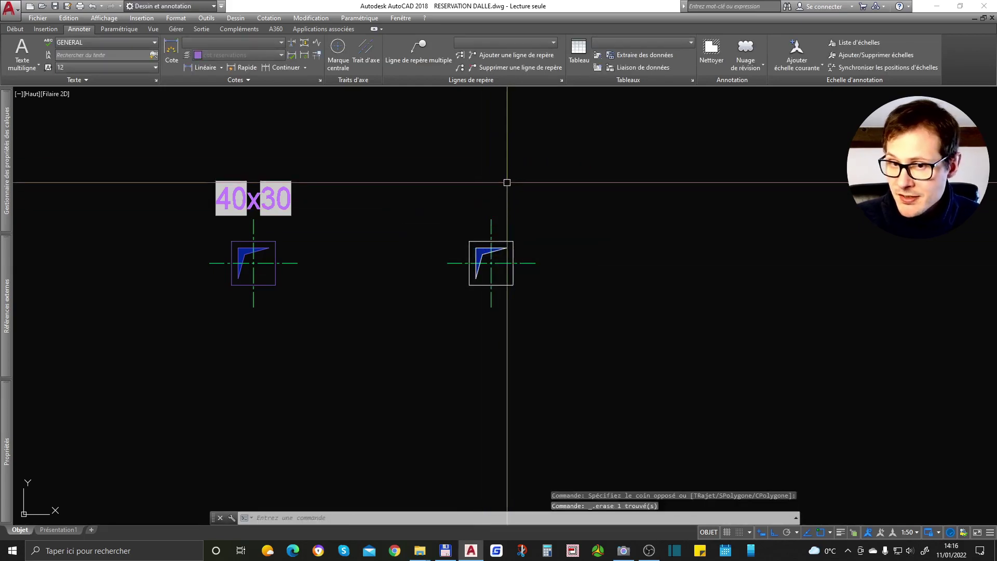
# Examine the layer, colour and linetype properties of the exploded copy's outer square polyline
pyautogui.scroll(4, 493, 240)
pyautogui.hotkey('ctrl', 'z')
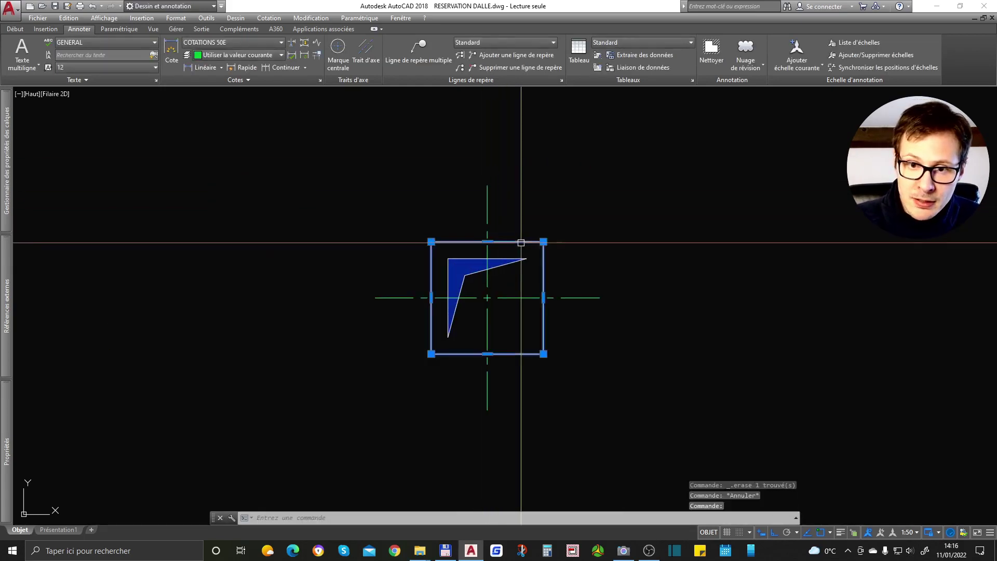
pyautogui.hotkey('ctrl', 'z')
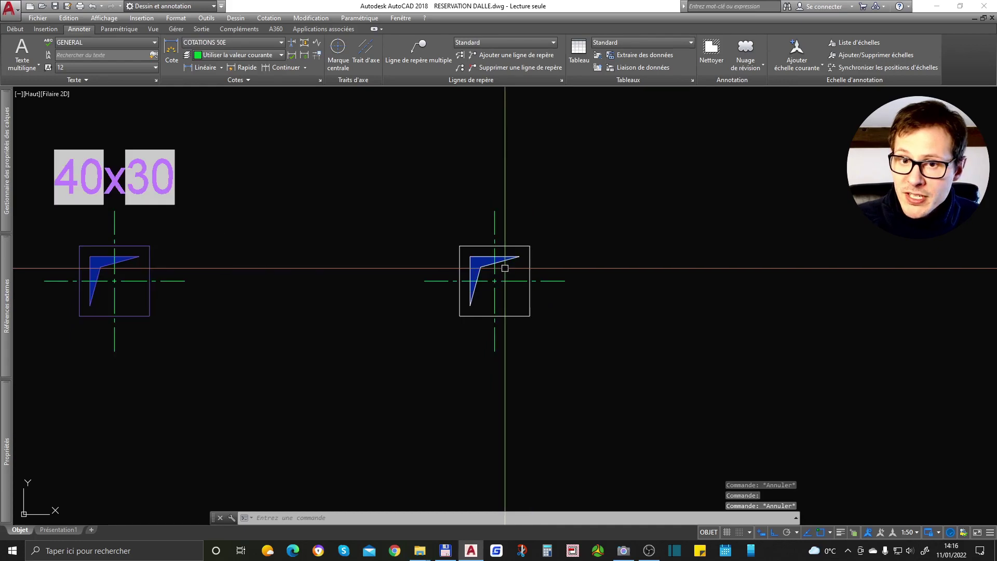
pyautogui.scroll(2, 505, 264)
pyautogui.scroll(-2, 504, 256)
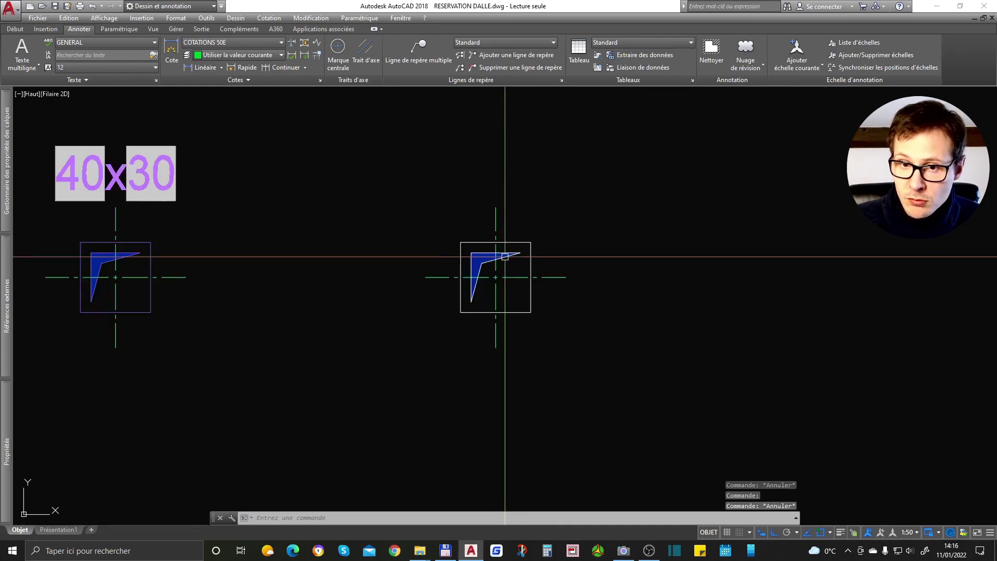
pyautogui.click(471, 242)
pyautogui.hotkey('ctrl', '1')
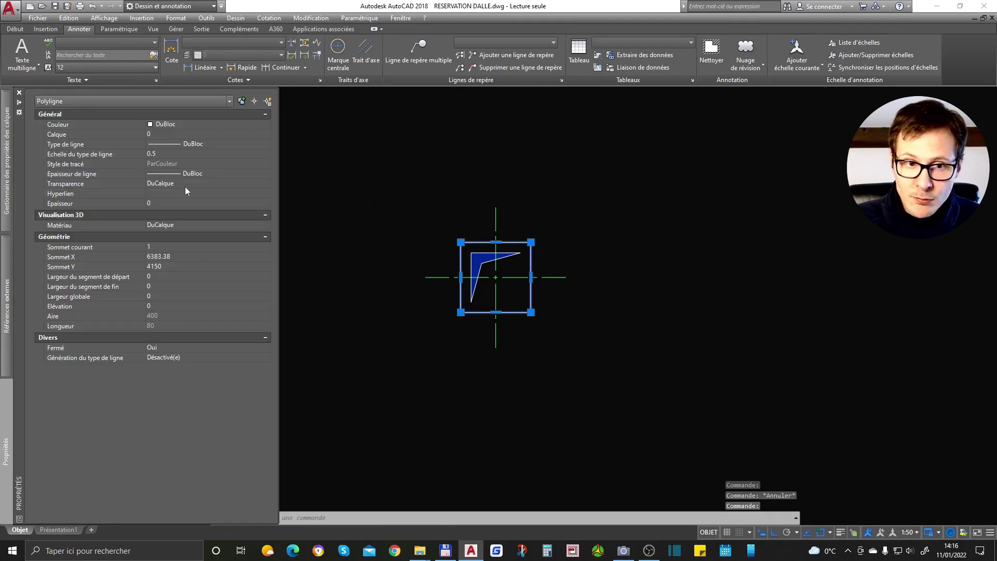
pyautogui.press('Escape')
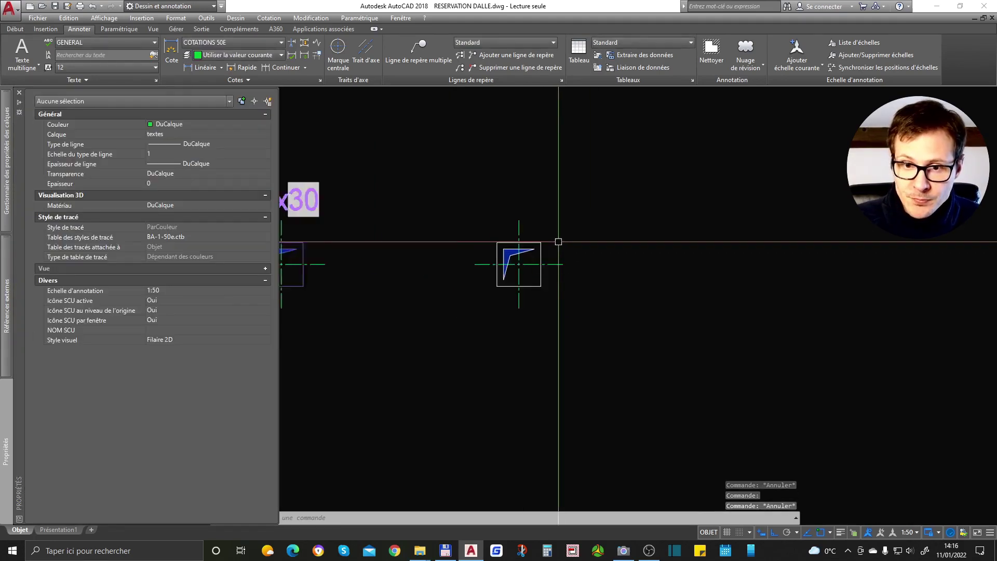
pyautogui.hotkey('ctrl', '1')
# Select the intact reservation block and preview the BE-poutres layer in its properties
pyautogui.scroll(-3, 556, 241)
pyautogui.scroll(4, 382, 247)
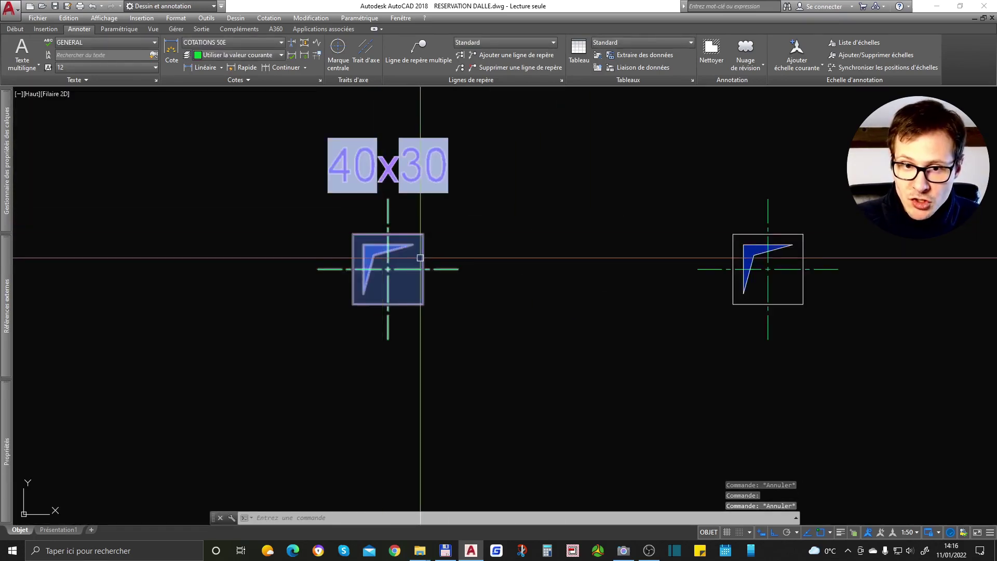
pyautogui.moveTo(776, 271); pyautogui.dragTo(650, 283, button='middle')
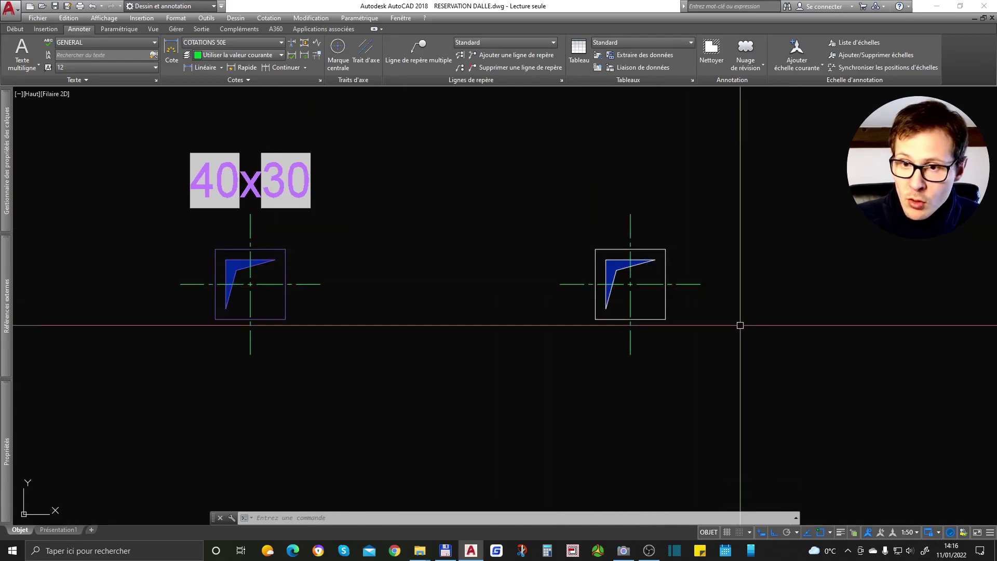
pyautogui.click(446, 223)
pyautogui.click(156, 422)
pyautogui.moveTo(10, 399)
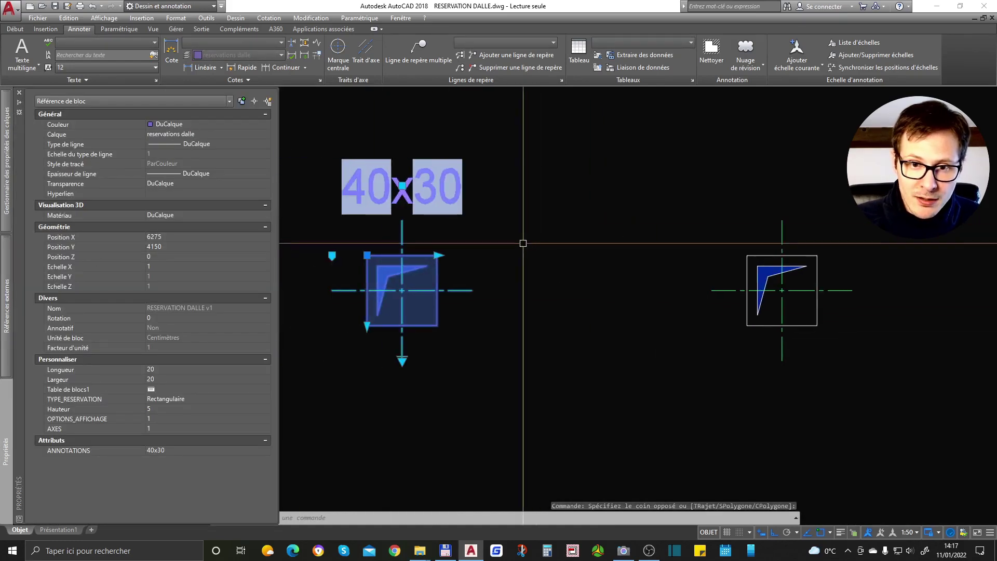
pyautogui.click(190, 134)
pyautogui.click(190, 134)
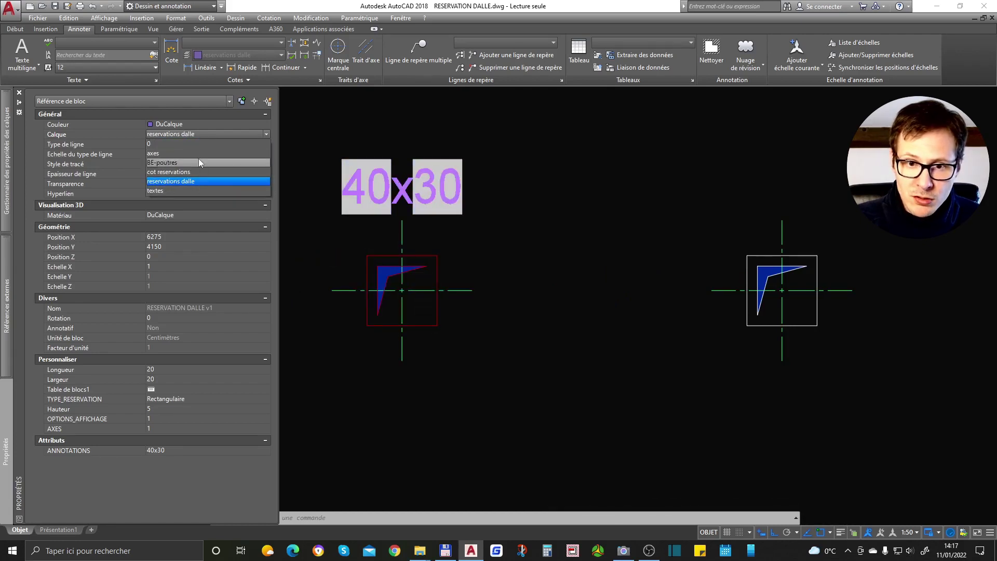
pyautogui.click(199, 161)
# Preview alternative colours such as Jaune on the intact reservation block, then cancel and deselect it
pyautogui.click(183, 126)
pyautogui.click(185, 125)
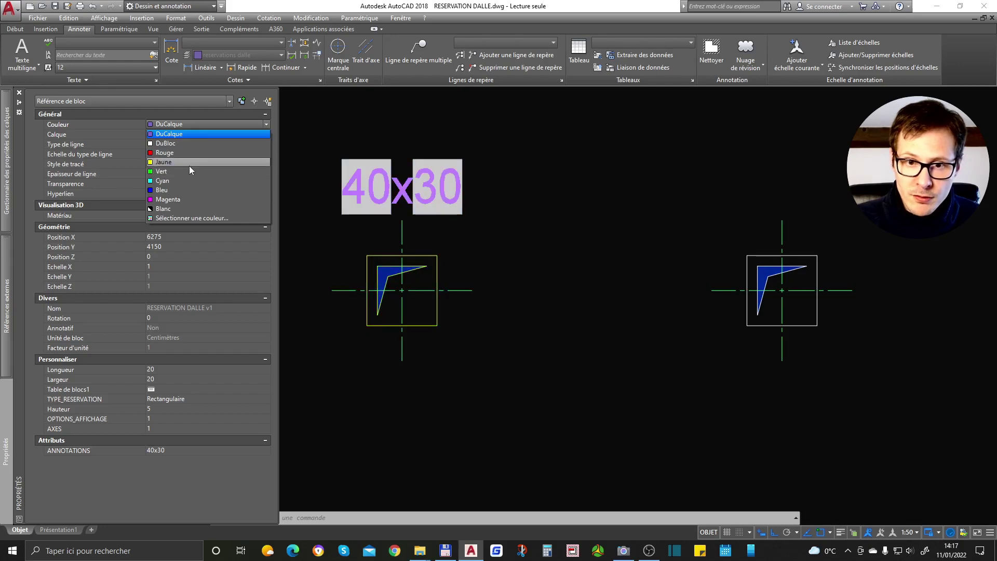
pyautogui.press('Escape')
pyautogui.press('Escape')
pyautogui.press('Escape')
# Select the exploded copy's square and inner corner polylines and examine the layers available for them
pyautogui.moveTo(795, 303); pyautogui.dragTo(588, 265, button='middle')
pyautogui.press('Escape')
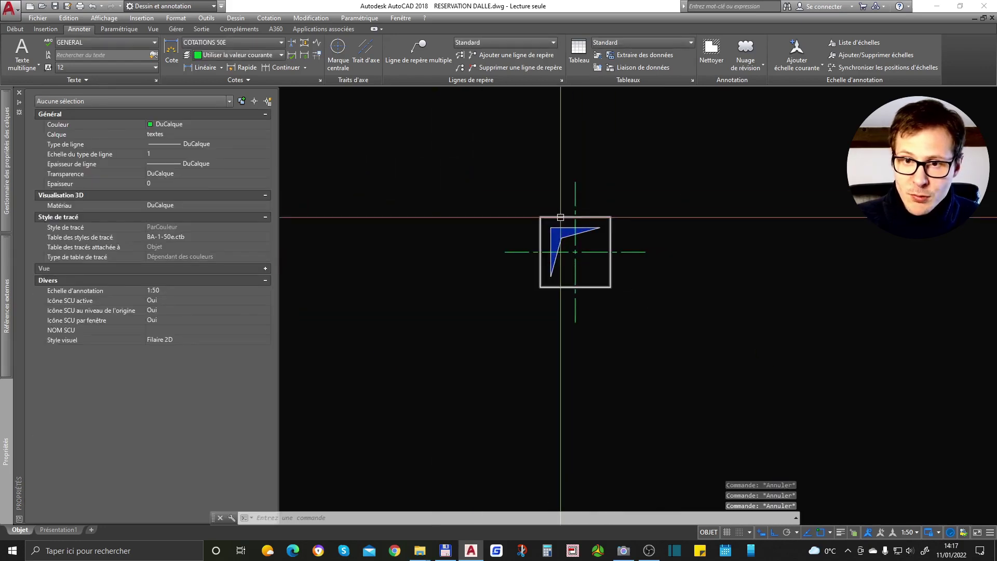
pyautogui.click(561, 217)
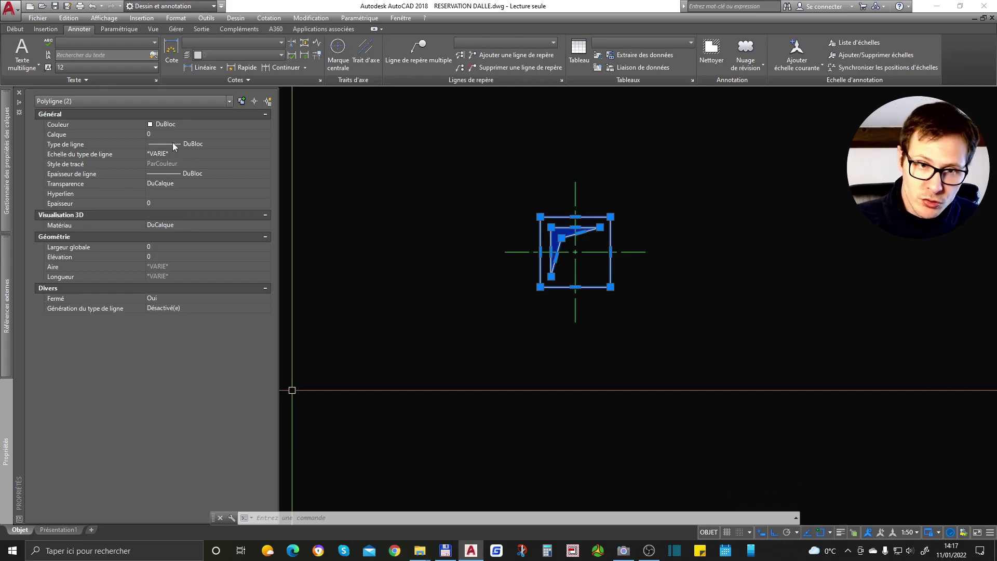
pyautogui.click(161, 132)
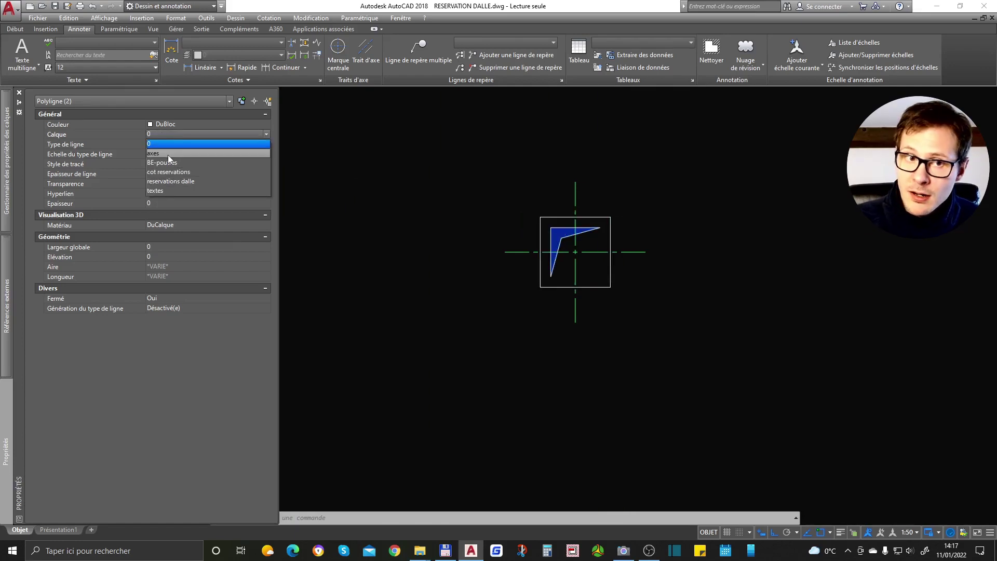
pyautogui.click(168, 155)
# Review the colour choices for the two exploded polylines, keep DuBloc and deselect them
pyautogui.click(173, 123)
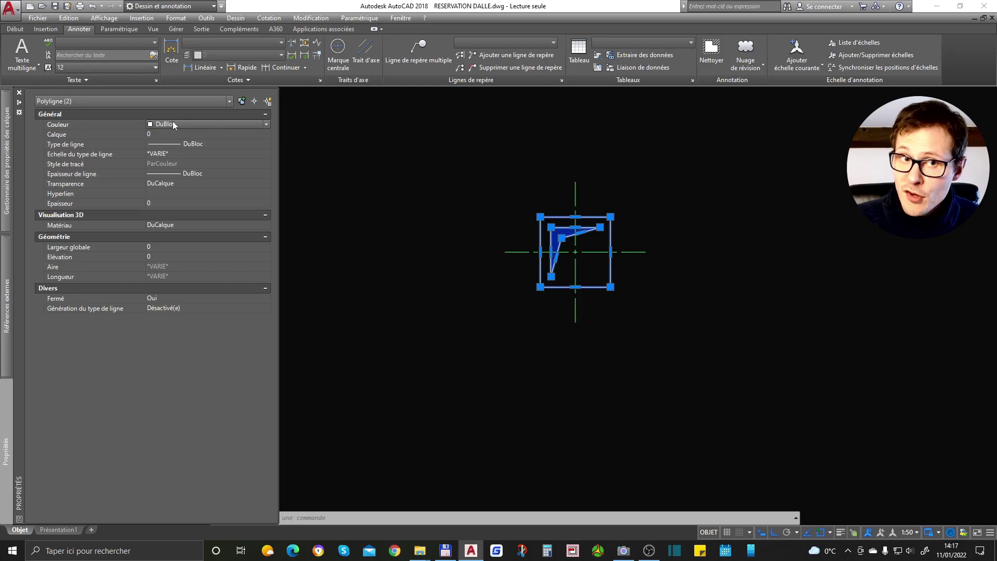
pyautogui.click(173, 123)
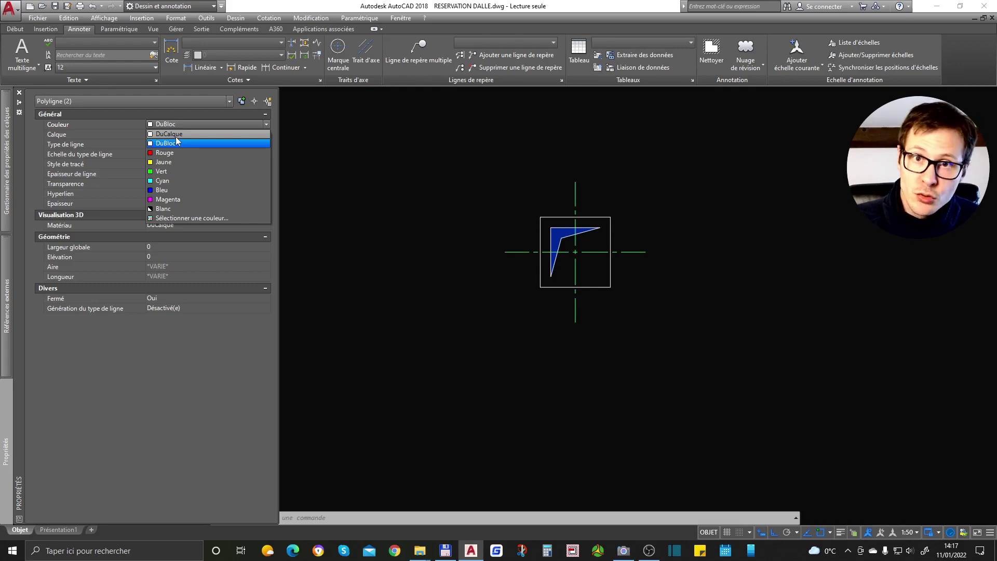
pyautogui.click(177, 140)
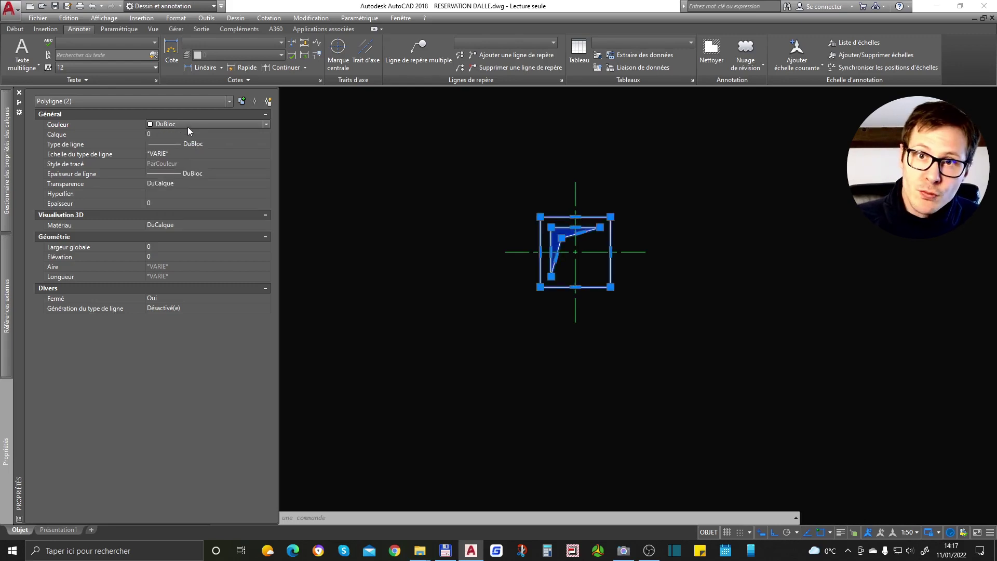
pyautogui.press('Escape')
pyautogui.press('Escape')
# Select the intact reservation block and preview other layers, such as axes, in its properties
pyautogui.scroll(-2, 730, 240)
pyautogui.scroll(2, 337, 237)
pyautogui.click(561, 232)
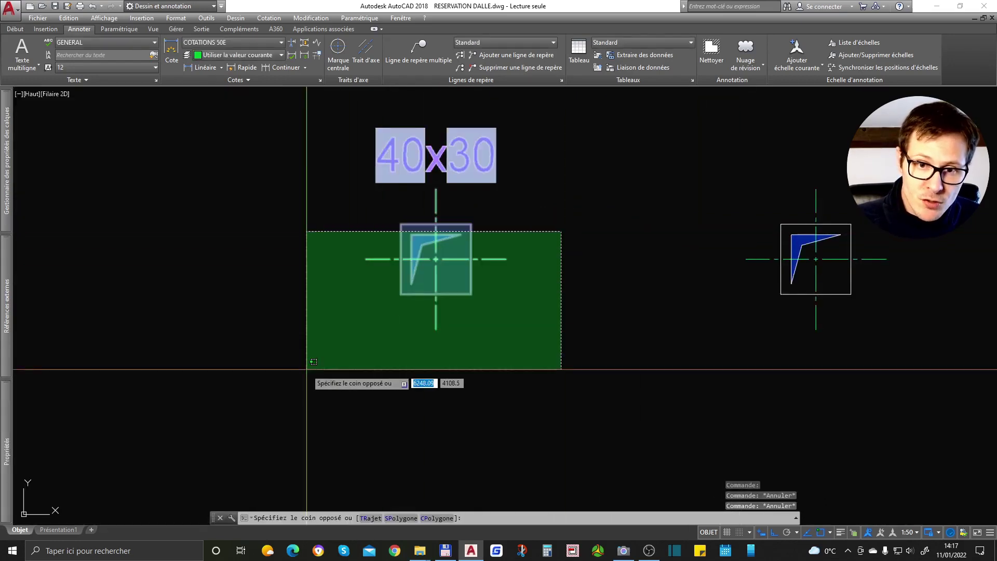
pyautogui.click(314, 361)
pyautogui.moveTo(5, 416)
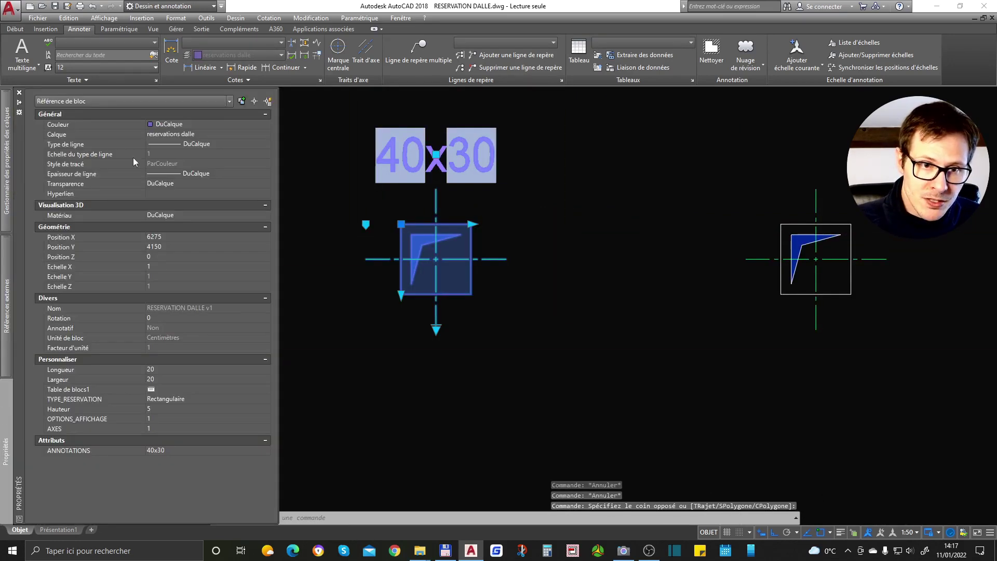
pyautogui.click(166, 134)
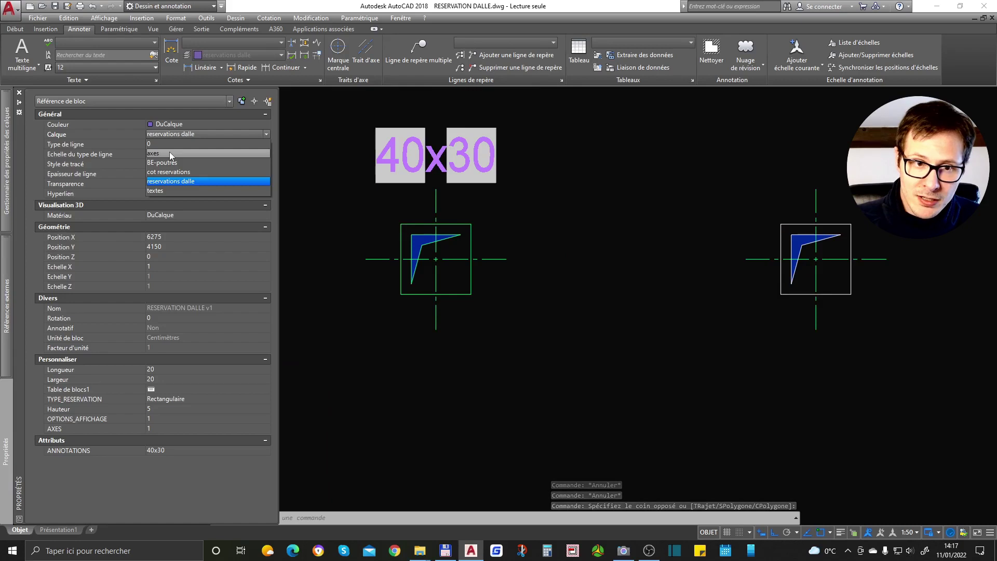
# Preview alternative colours such as Cyan on the intact reservation block, then cancel and deselect it
pyautogui.click(172, 124)
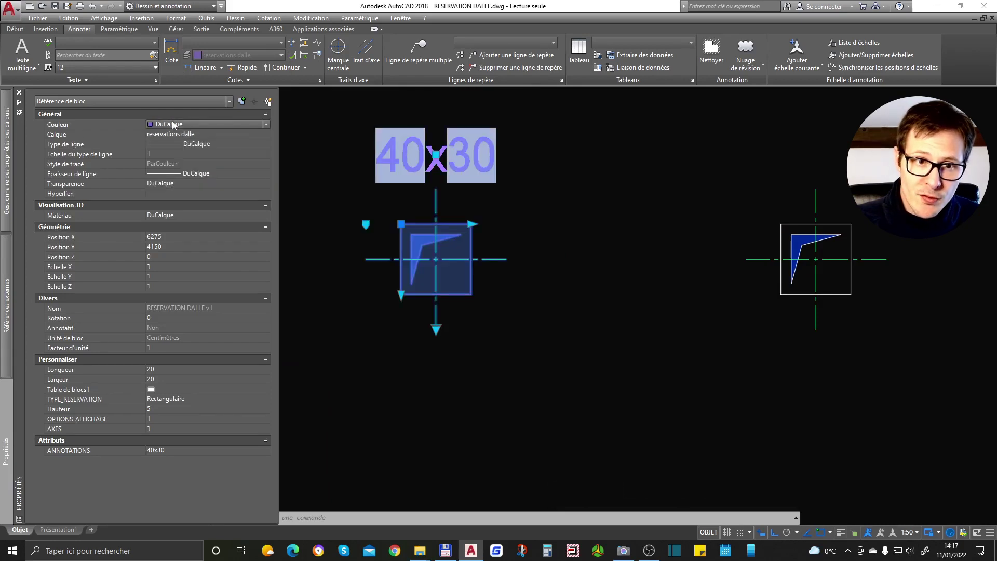
pyautogui.click(172, 124)
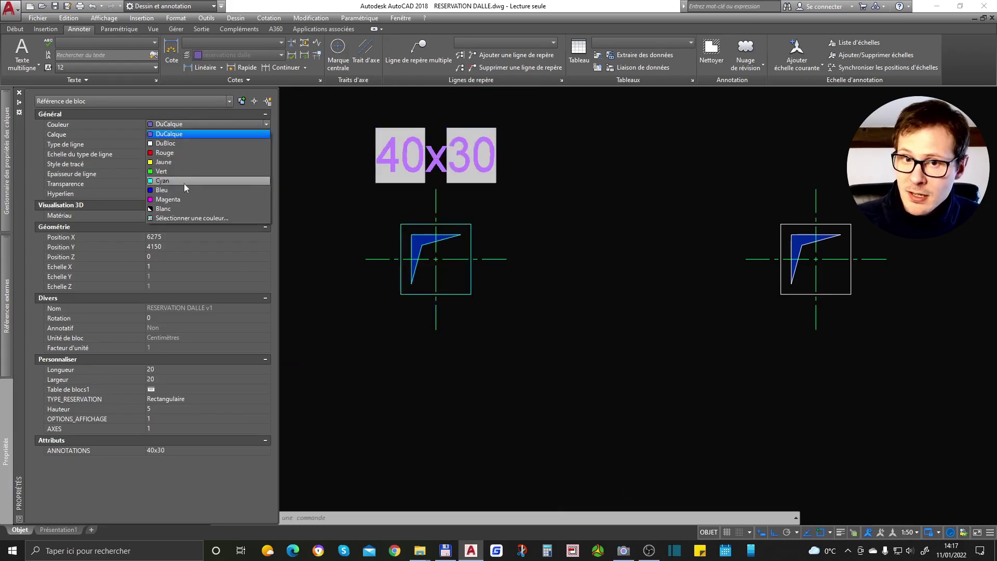
pyautogui.press('Escape')
pyautogui.press('Escape')
pyautogui.press('Escape')
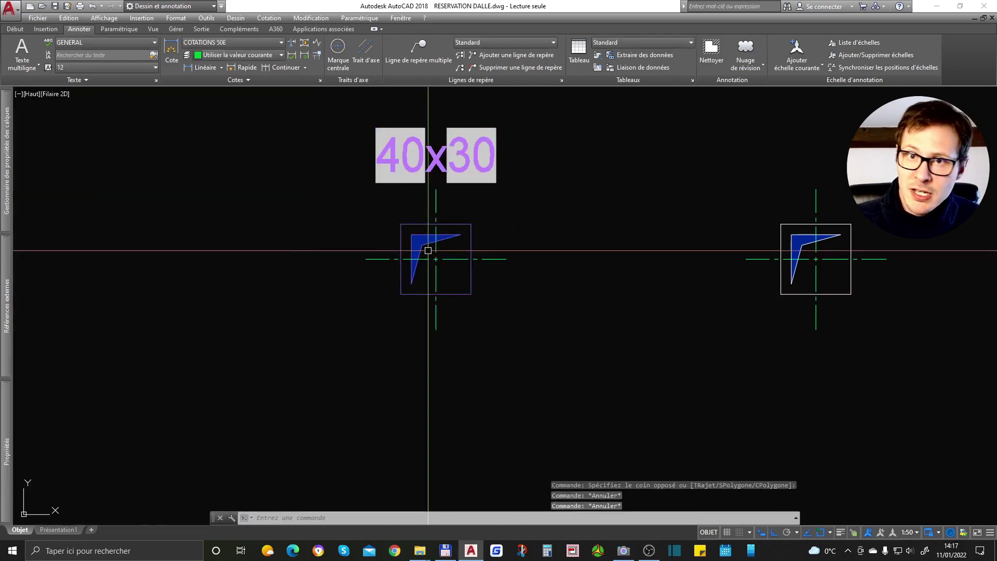
# Select the exploded copy's square and inner corner polylines, examine their properties and deselect them
pyautogui.scroll(-2, 436, 231)
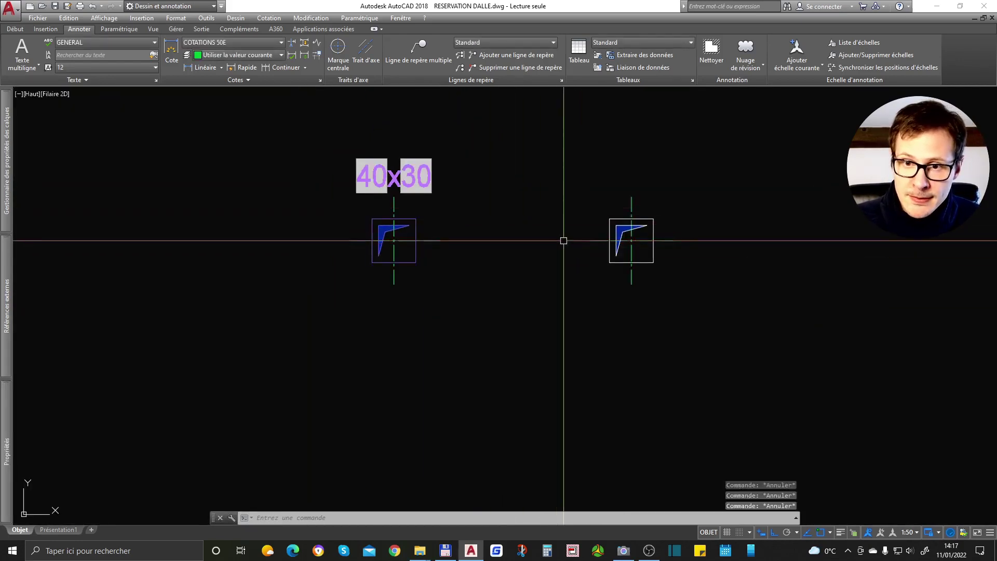
pyautogui.scroll(2, 720, 230)
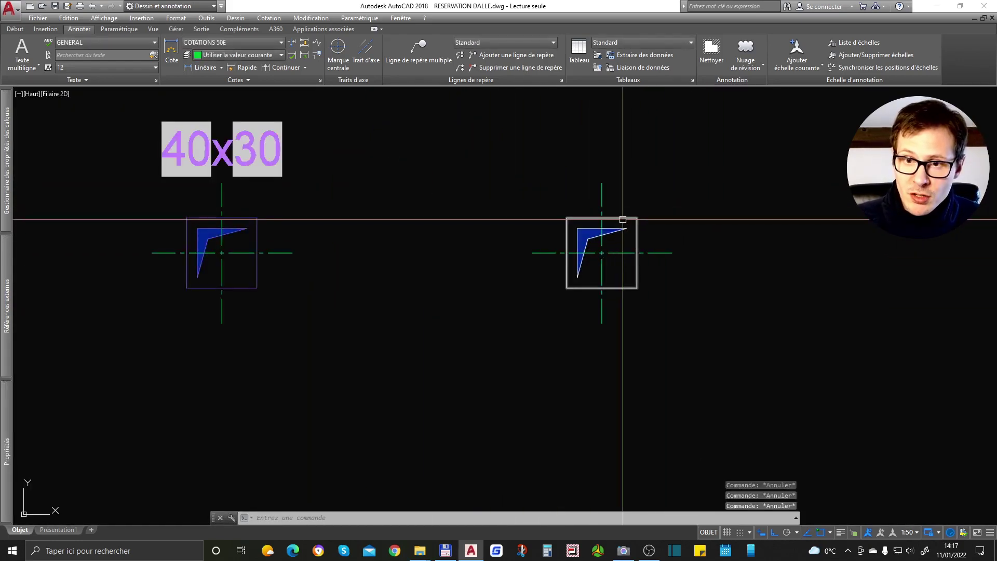
pyautogui.click(596, 218)
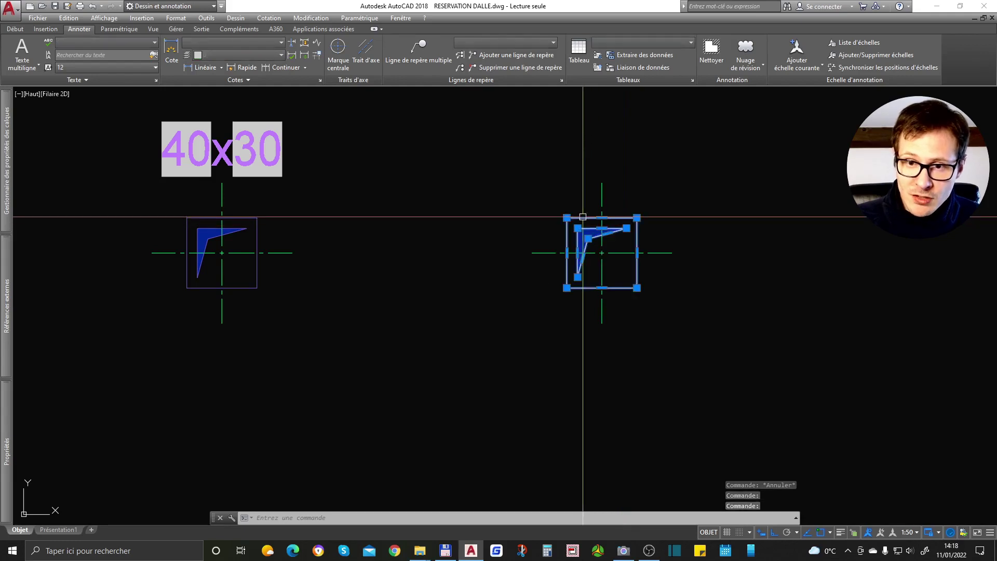
pyautogui.moveTo(596, 218); pyautogui.dragTo(473, 220, button='middle')
pyautogui.scroll(2, 476, 218)
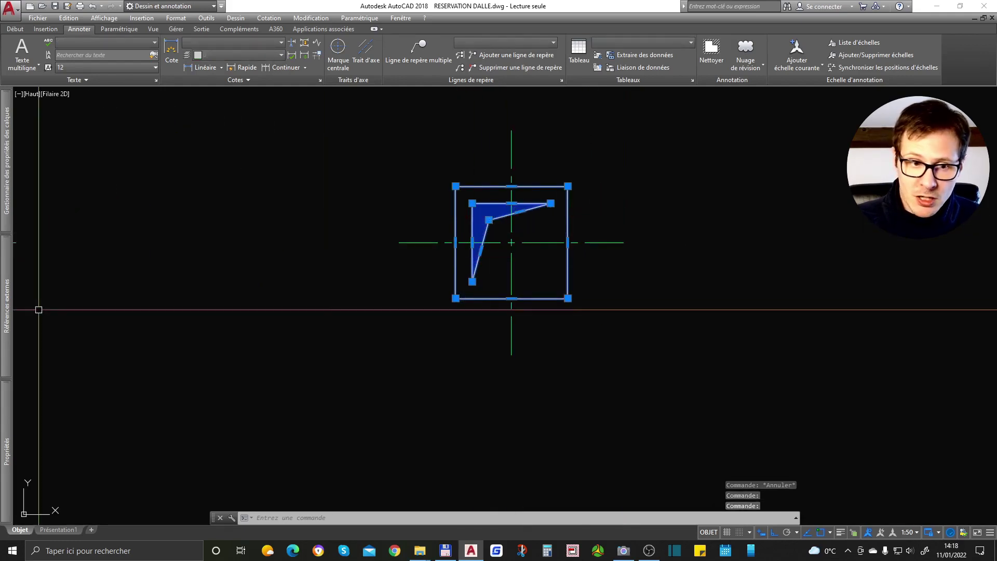
pyautogui.moveTo(8, 415)
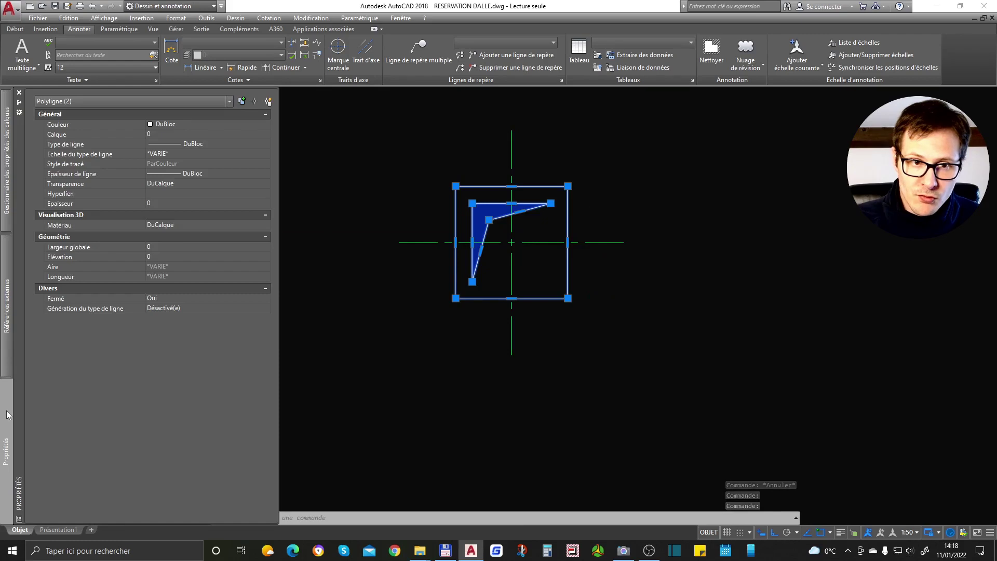
pyautogui.press('Escape')
pyautogui.press('Escape')
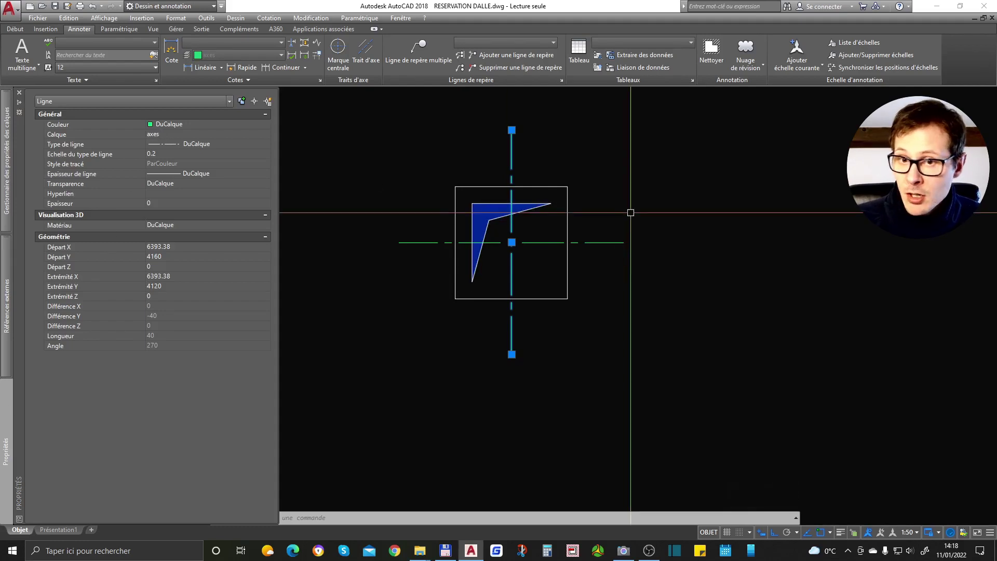
# Examine the layer and colour of the exploded copy's vertical axis line, then deselect it
pyautogui.press('Escape')
pyautogui.press('Escape')
pyautogui.scroll(-2, 653, 211)
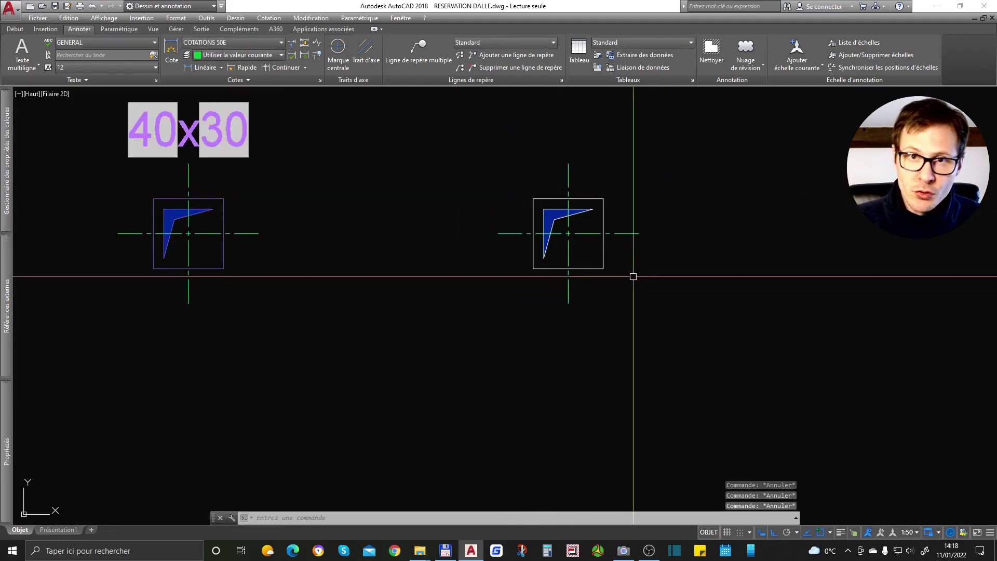
# Select the solid fill of the exploded copy's inner corner, examine its properties and deselect it
pyautogui.scroll(2, 554, 213)
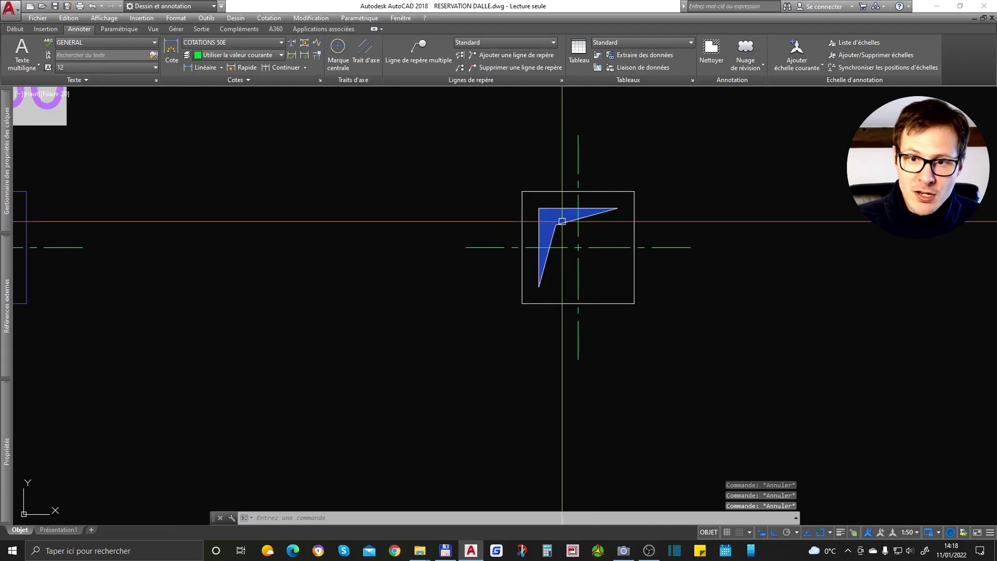
pyautogui.click(558, 217)
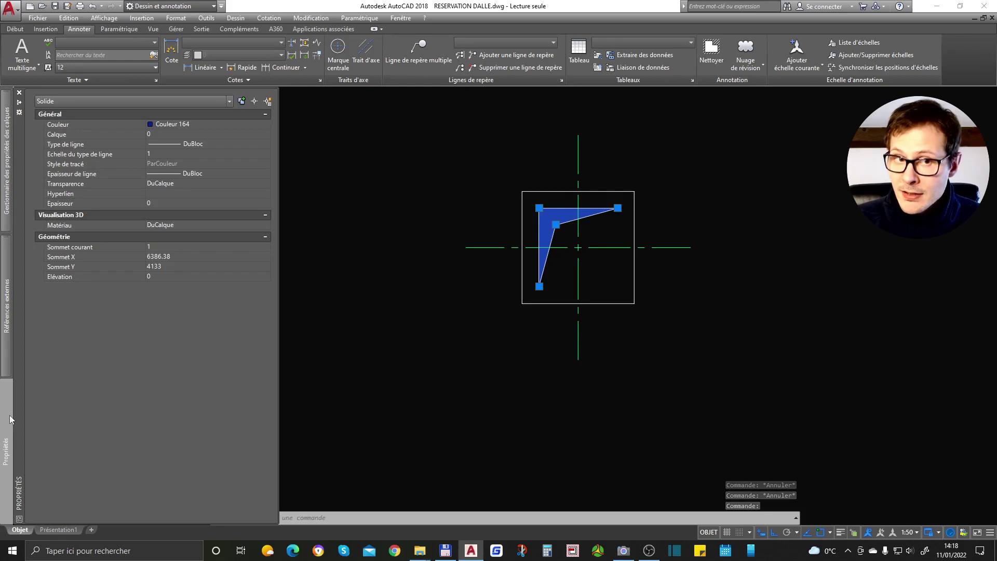
pyautogui.press('Escape')
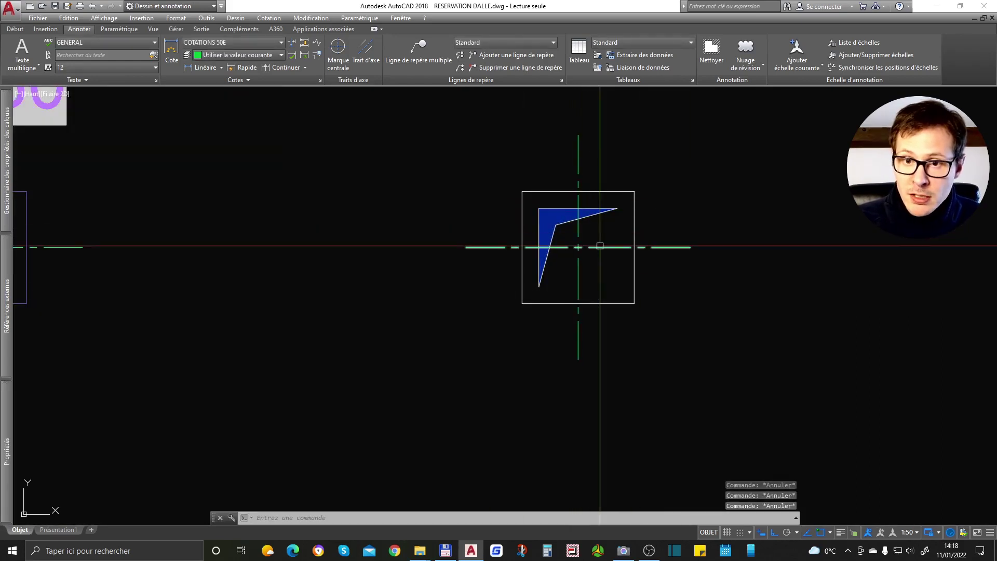
# Match the exploded copy's solid corner fill to the properties of its white polyline
pyautogui.scroll(-3, 558, 212)
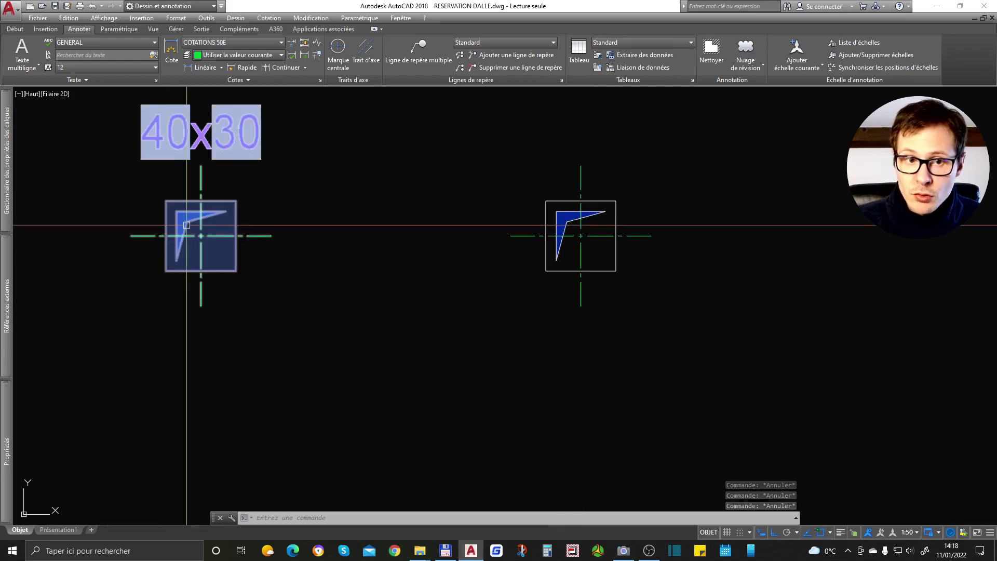
pyautogui.scroll(3, 186, 223)
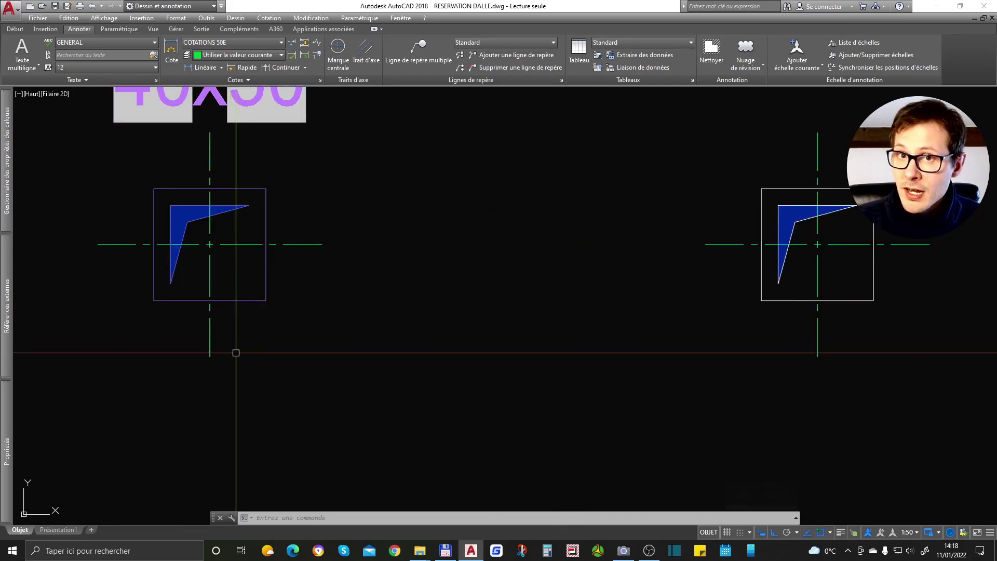
pyautogui.scroll(-2, 230, 351)
pyautogui.scroll(4, 596, 267)
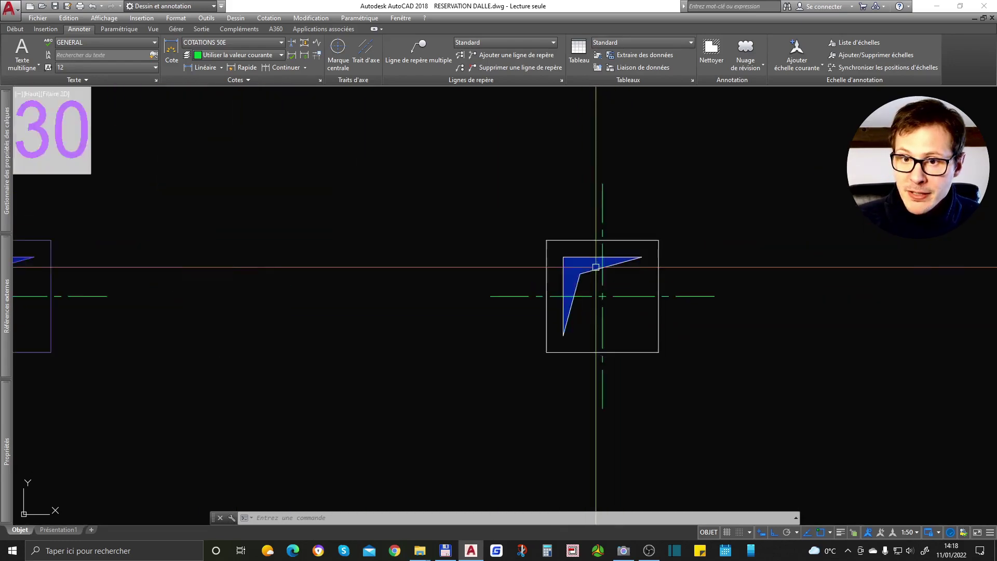
pyautogui.click(590, 269)
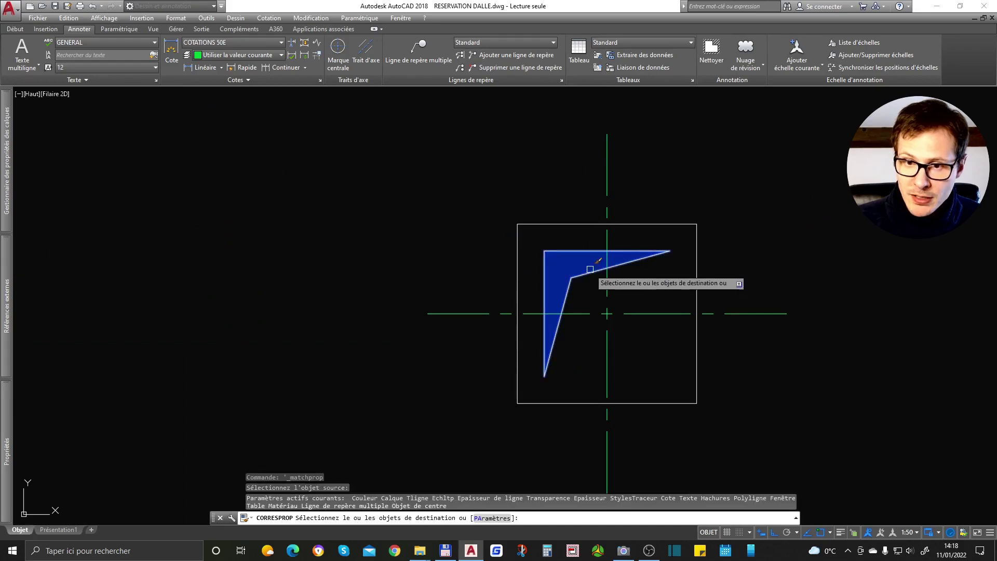
pyautogui.click(584, 242)
pyautogui.click(576, 263)
pyautogui.press('Escape')
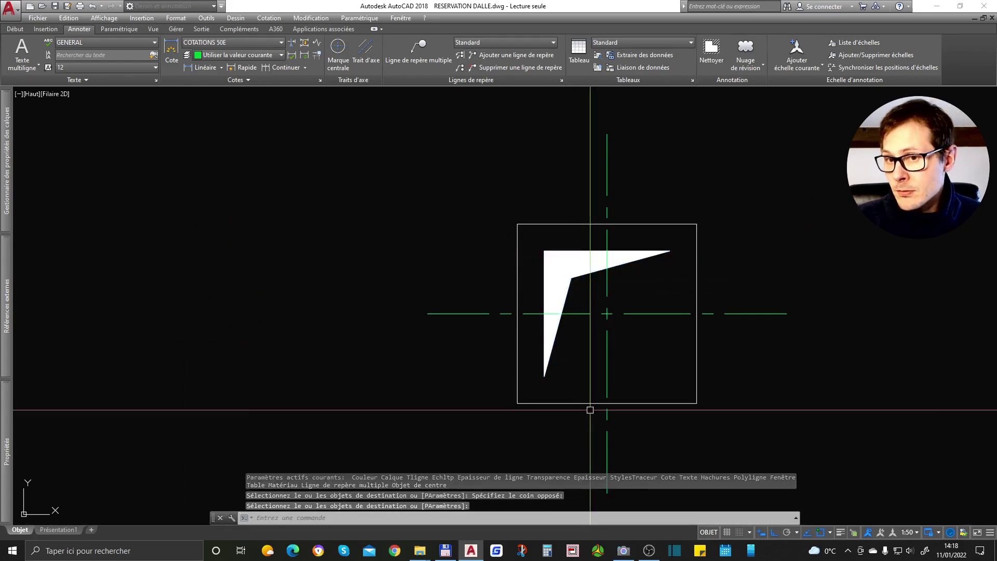
# Undo the property match on the solid corner fill
pyautogui.hotkey('ctrl', 'z')
pyautogui.hotkey('ctrl', 'z')
pyautogui.scroll(-4, 403, 218)
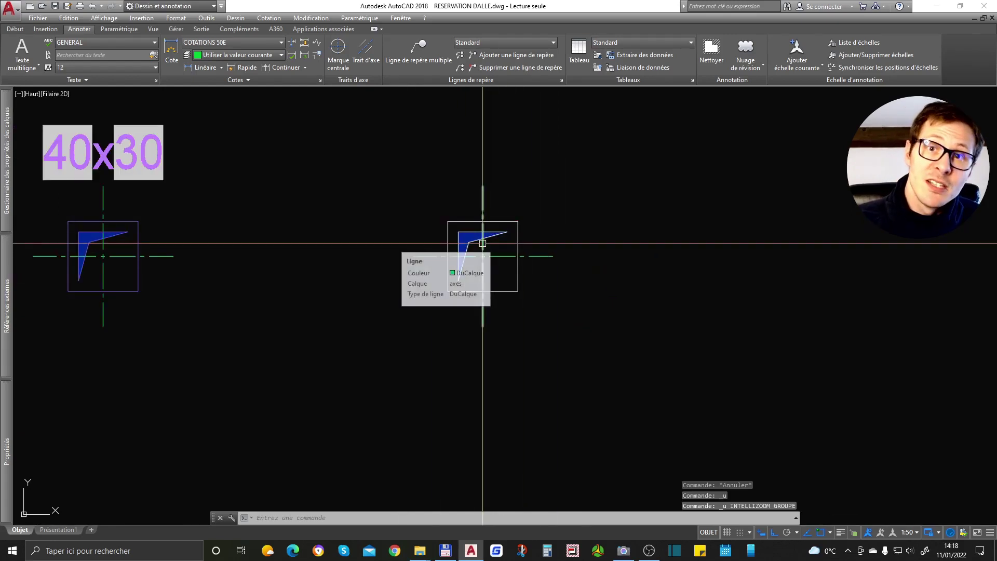
# Create a block named résa from the exploded copy's square, inner corner, solid fill and axis lines
pyautogui.scroll(-2, 549, 275)
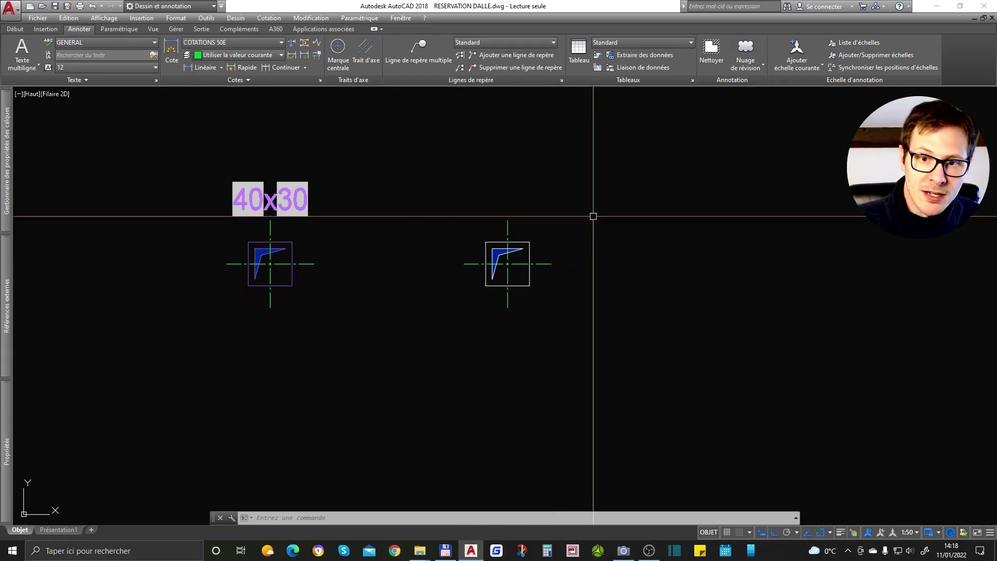
pyautogui.click(605, 184)
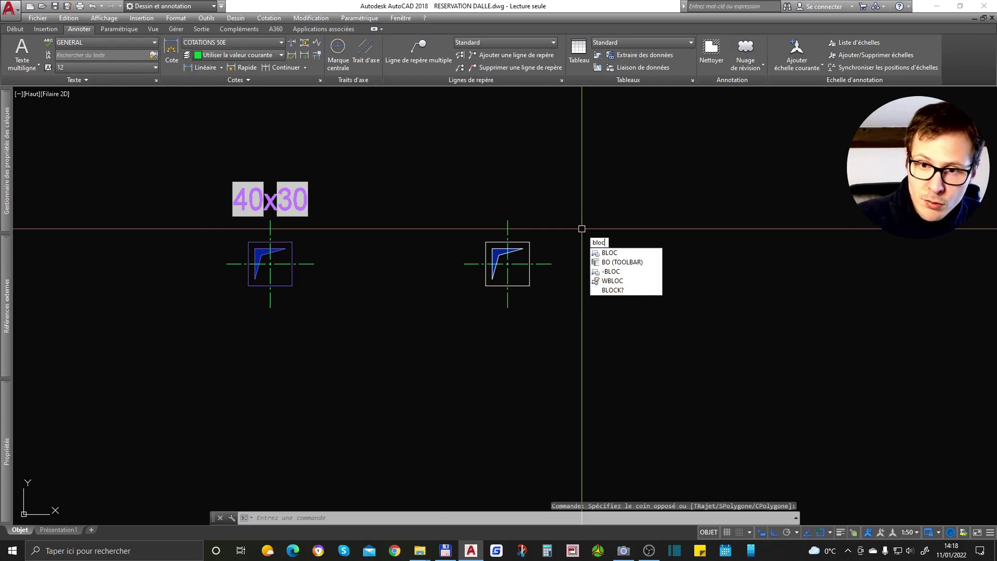
pyautogui.press('Return')
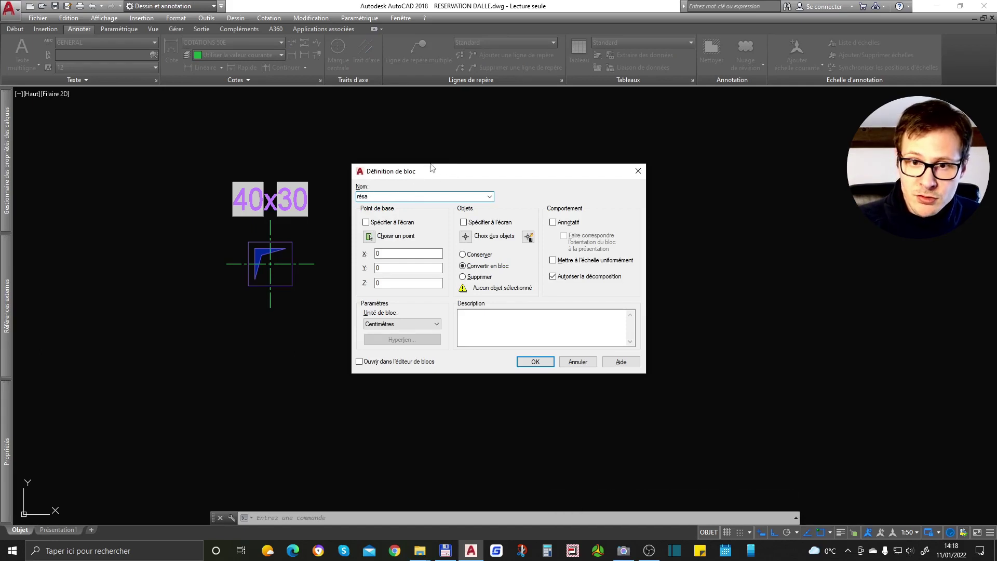
pyautogui.click(466, 237)
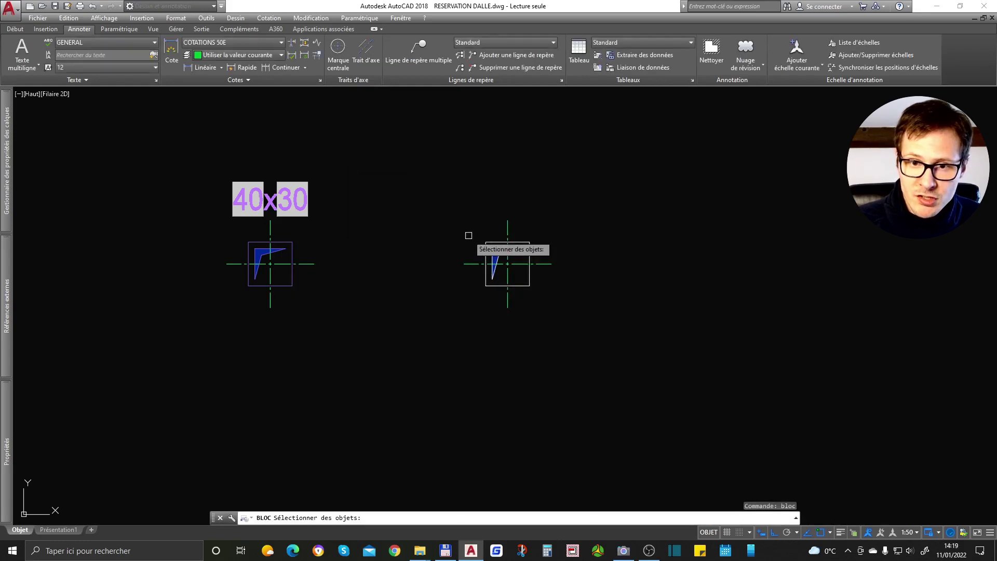
pyautogui.click(602, 190)
pyautogui.click(439, 375)
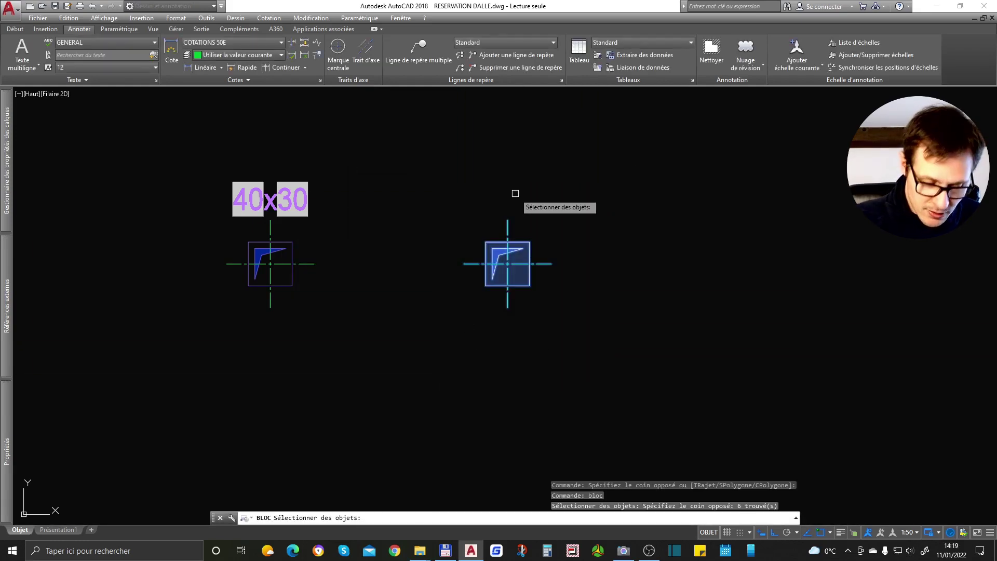
pyautogui.press('Return')
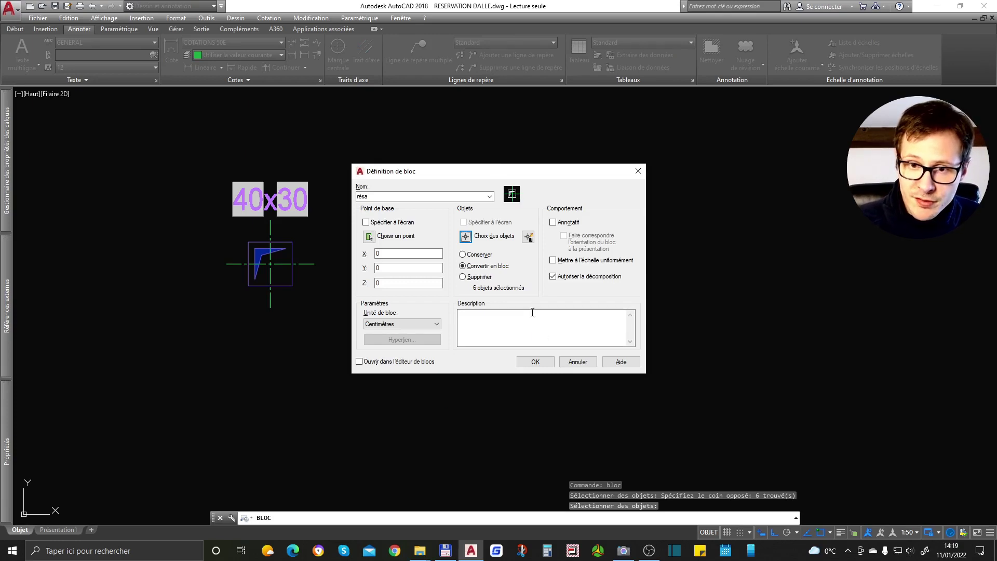
pyautogui.click(543, 364)
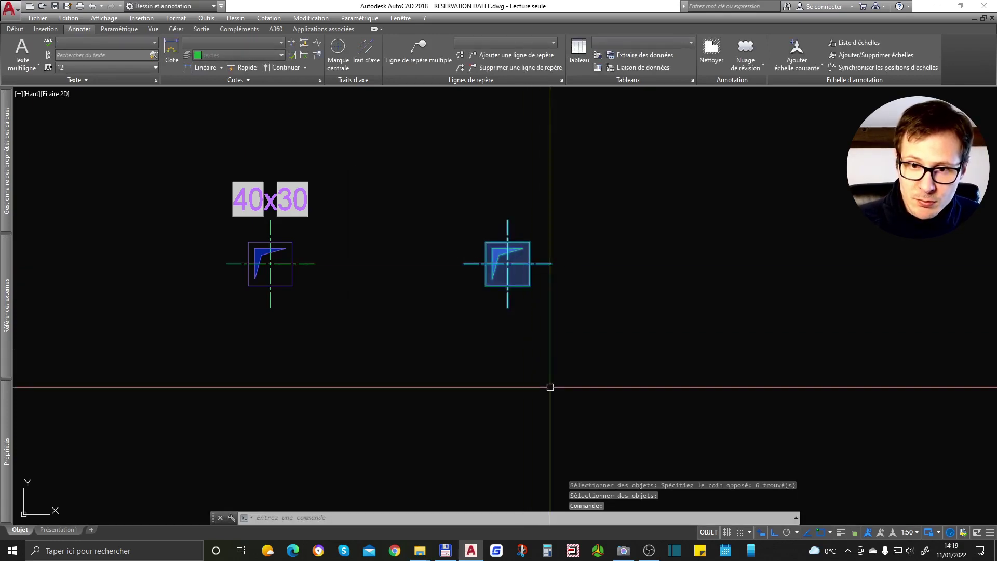
# Select the new résa block to check it as a single object, then deselect it
pyautogui.scroll(-5, 502, 314)
pyautogui.scroll(5, 502, 313)
pyautogui.click(361, 232)
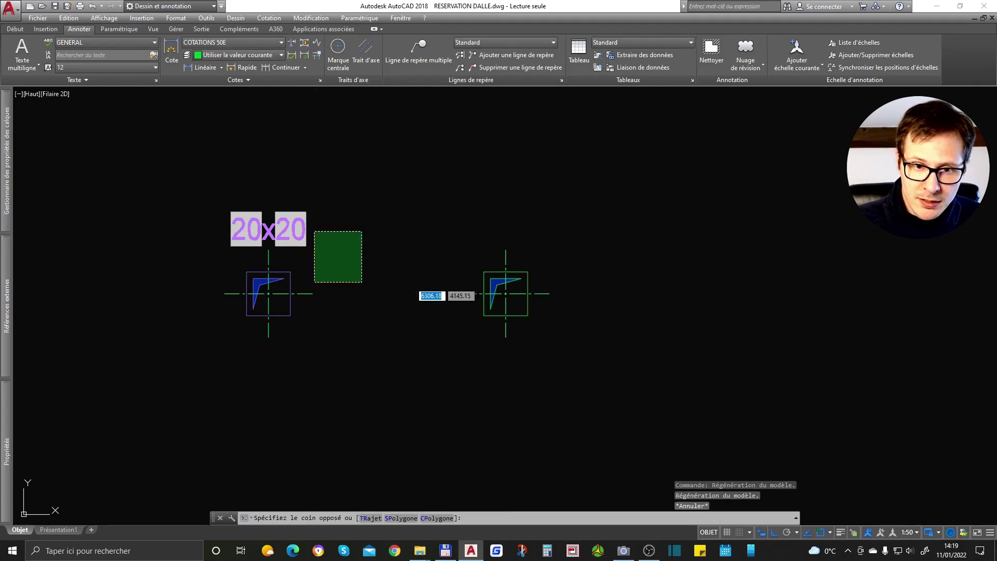
pyautogui.press('Escape')
pyautogui.click(540, 274)
pyautogui.click(517, 312)
pyautogui.scroll(2, 517, 312)
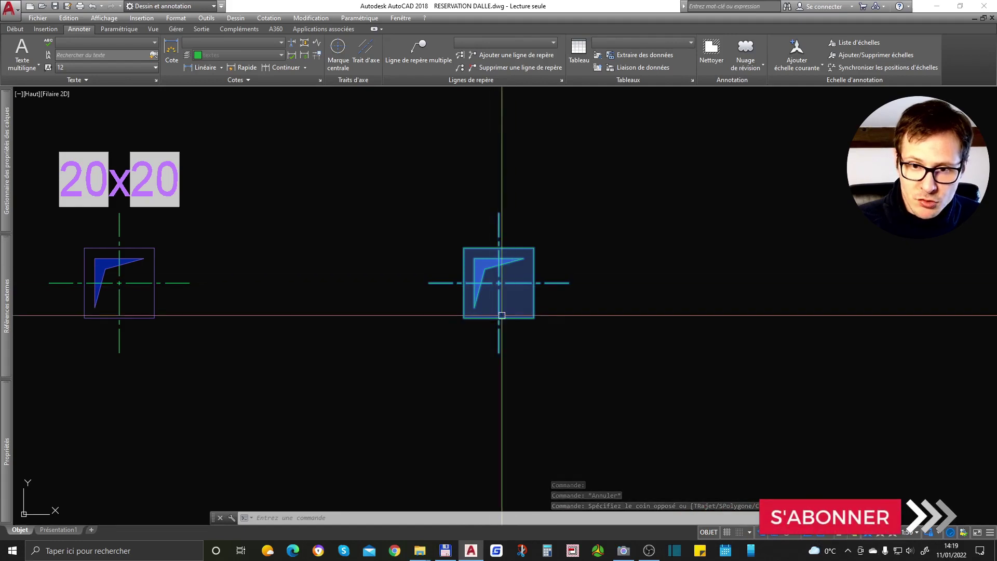
pyautogui.press('Escape')
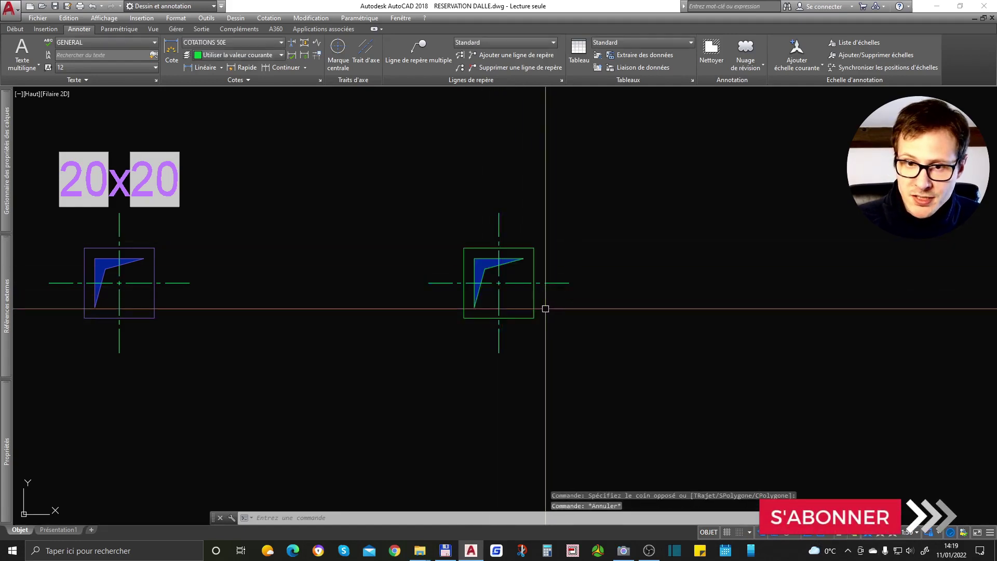
pyautogui.press('Escape')
# Move the résa block to the reservations dalle layer, then deselect it
pyautogui.scroll(-2, 633, 274)
pyautogui.click(632, 256)
pyautogui.click(452, 376)
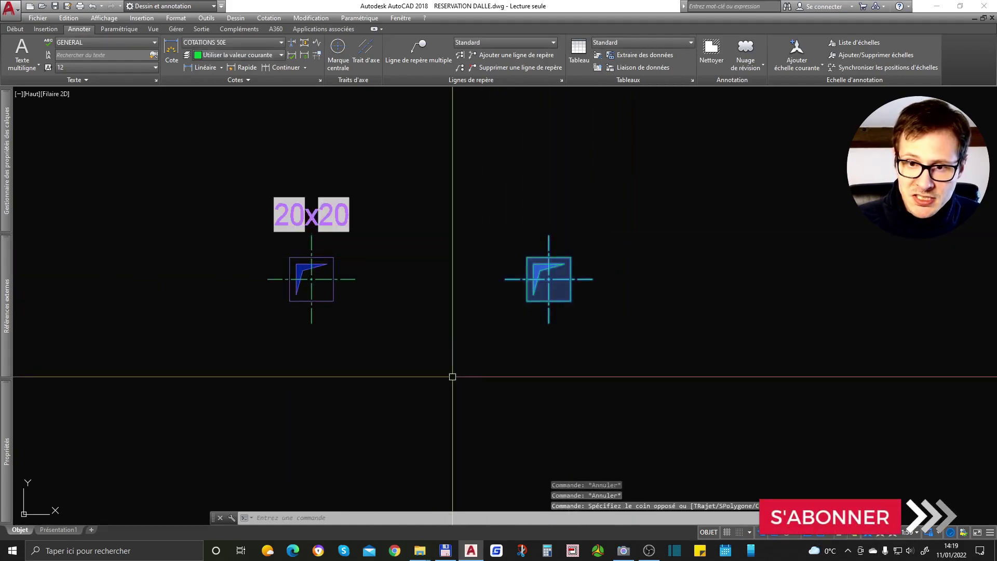
pyautogui.moveTo(8, 425)
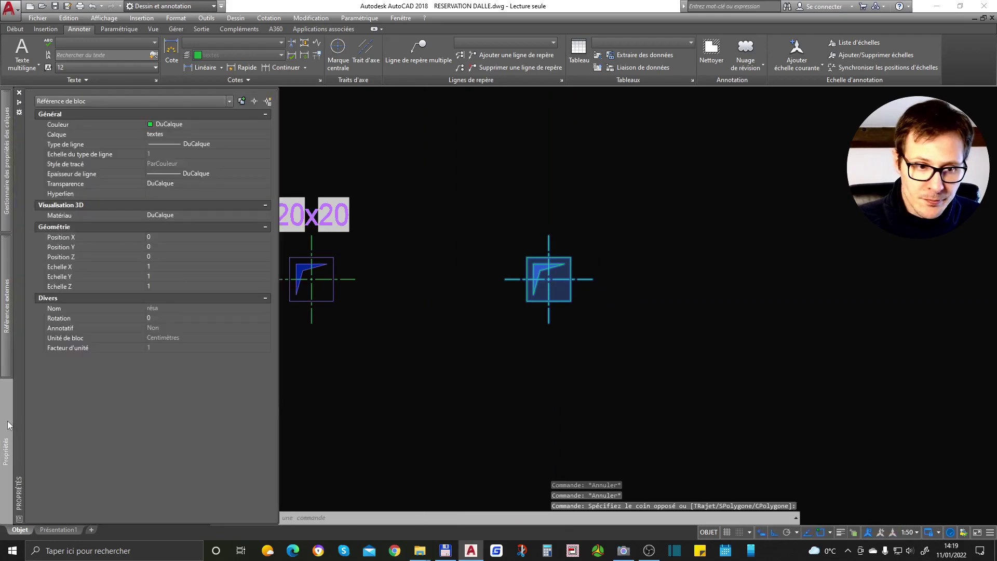
pyautogui.click(180, 135)
pyautogui.click(183, 135)
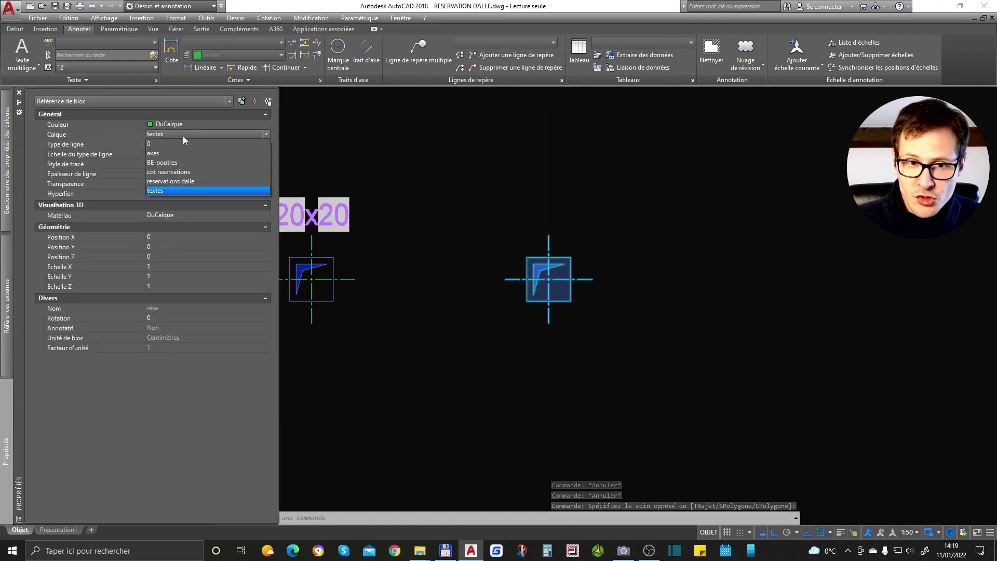
pyautogui.click(186, 180)
pyautogui.press('Escape')
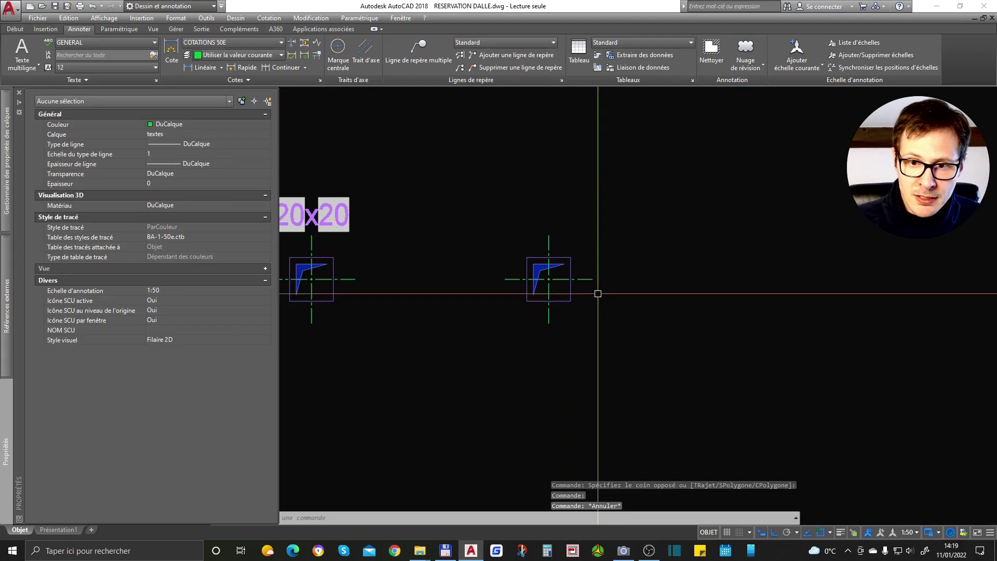
pyautogui.moveTo(400, 249); pyautogui.dragTo(439, 241, button='middle')
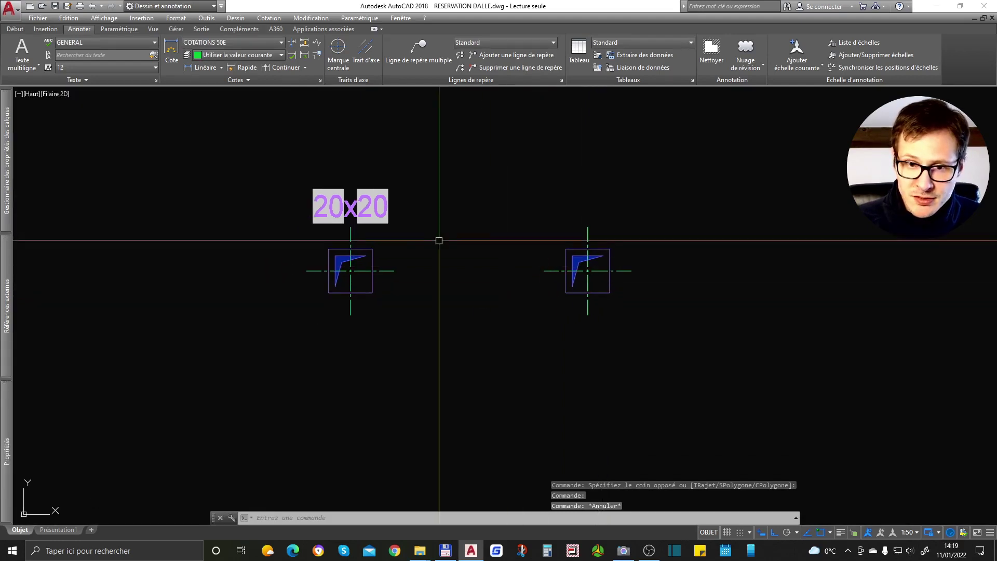
# Compare the original reservation block and the résa block by selecting each in turn, then clear the selection
pyautogui.click(378, 267)
pyautogui.rightClick(349, 317)
pyautogui.press('Escape')
pyautogui.press('Escape')
pyautogui.click(638, 250)
pyautogui.moveTo(774, 301); pyautogui.dragTo(669, 321, button='middle')
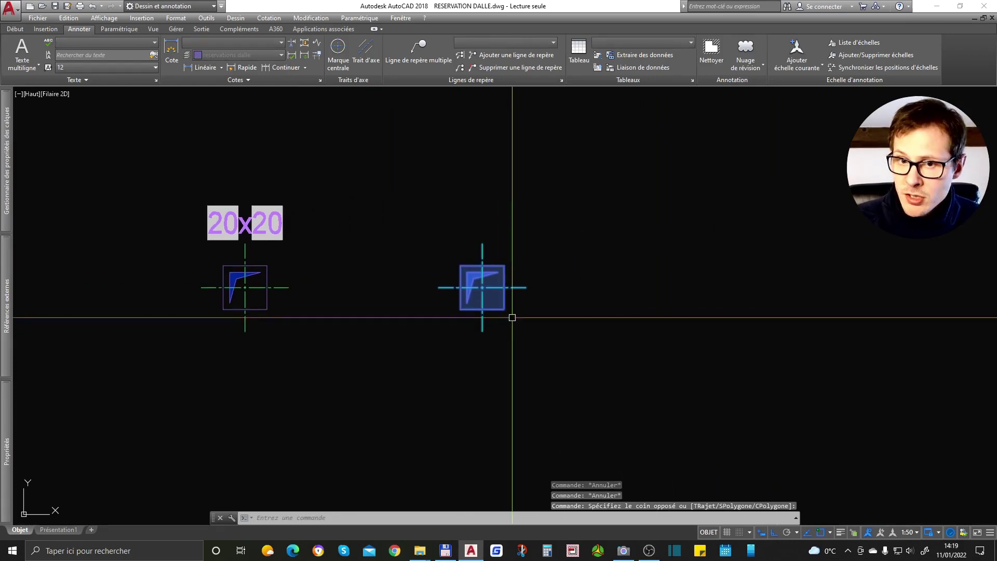
pyautogui.moveTo(511, 317); pyautogui.dragTo(525, 290, button='middle')
pyautogui.scroll(4, 520, 263)
pyautogui.scroll(-2, 520, 263)
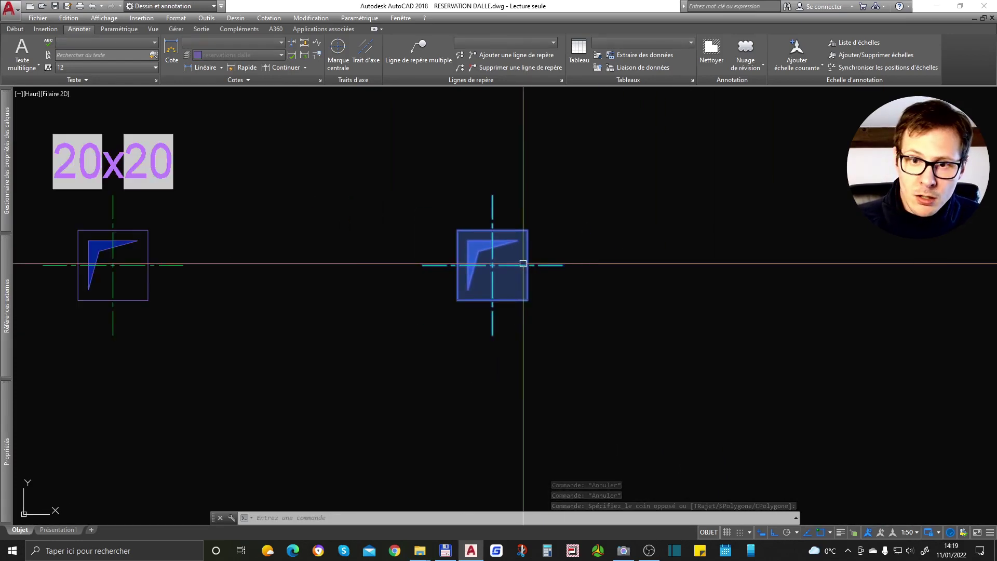
pyautogui.press('Escape')
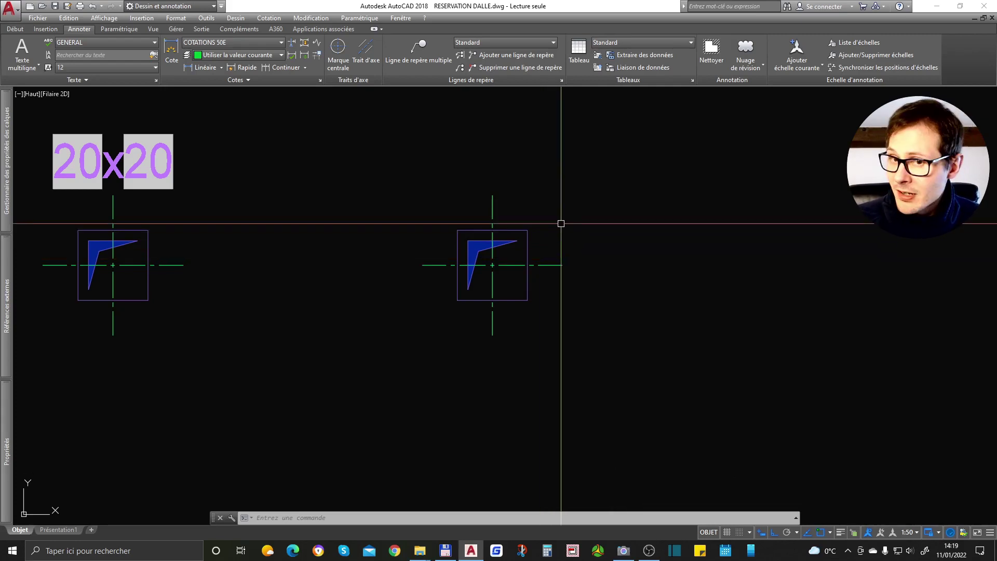
# Open the résa block in the block editor
pyautogui.rightClick(515, 229)
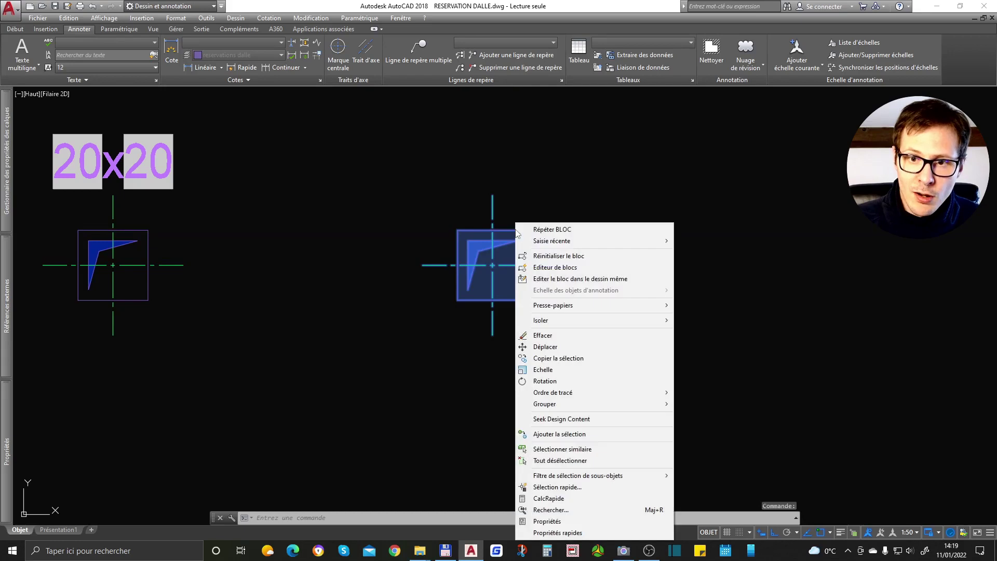
pyautogui.click(573, 268)
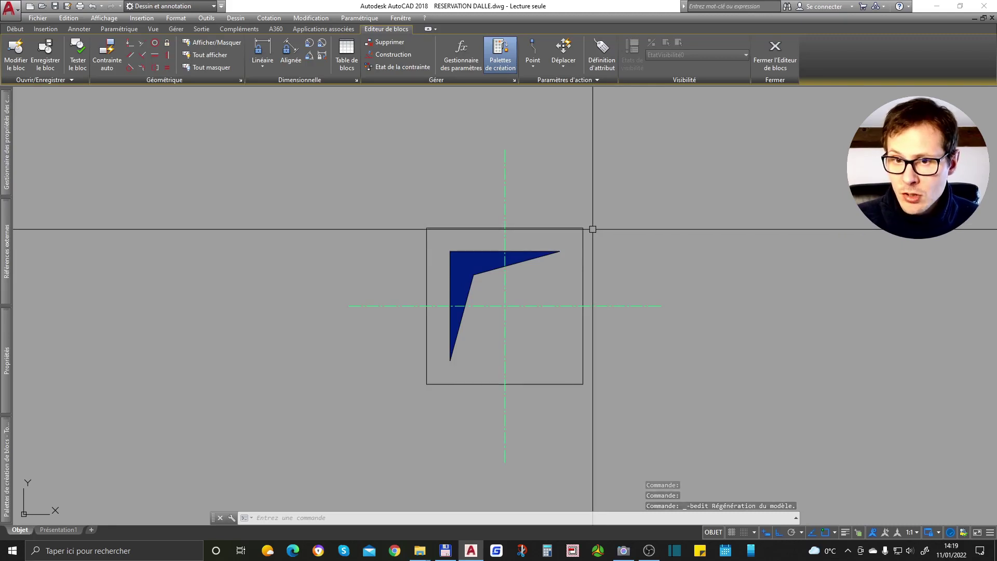
pyautogui.scroll(-3, 478, 229)
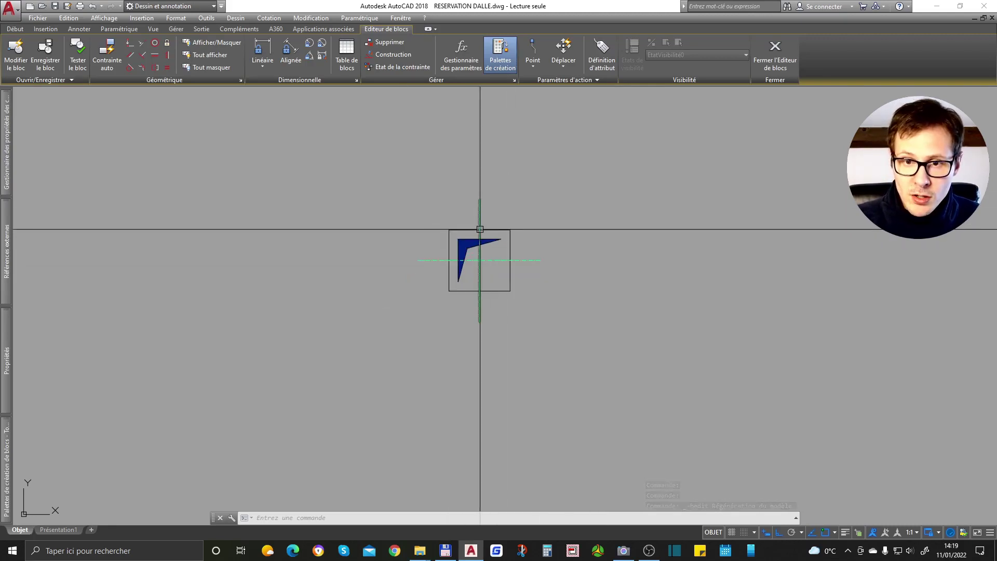
# Examine the colour, layer and linetype properties of the square and inner corner polylines inside the résa block
pyautogui.scroll(3, 491, 230)
pyautogui.click(485, 229)
pyautogui.click(478, 253)
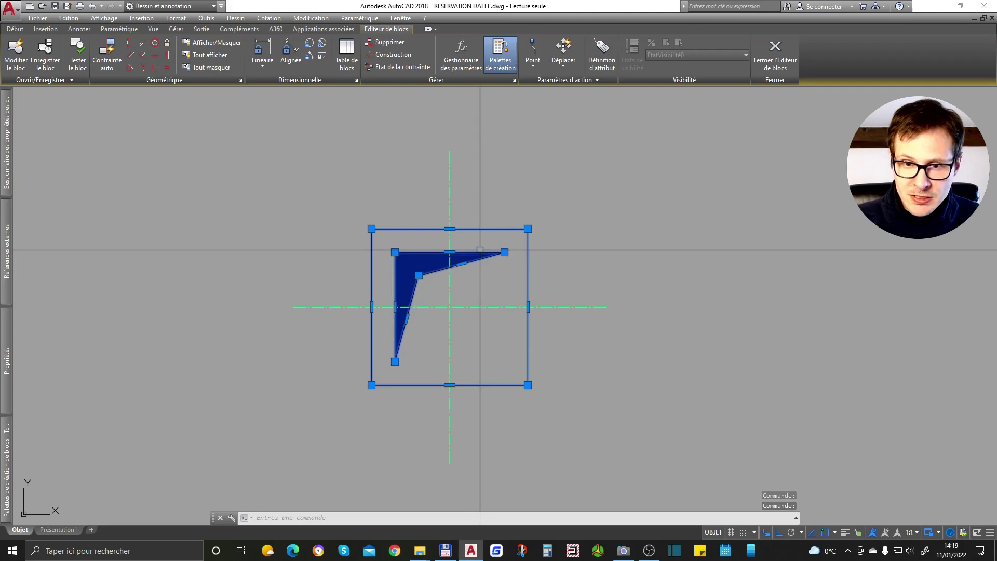
pyautogui.moveTo(7, 360)
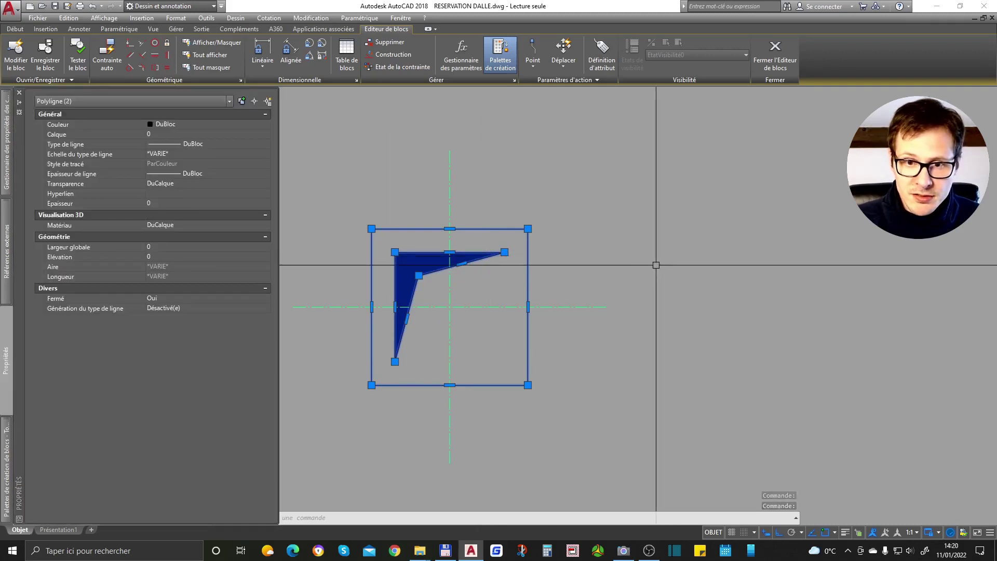
pyautogui.press('Escape')
pyautogui.press('Escape')
pyautogui.press('Escape')
pyautogui.scroll(-4, 604, 279)
pyautogui.scroll(3, 603, 278)
pyautogui.click(525, 272)
pyautogui.click(477, 314)
pyautogui.press('Escape')
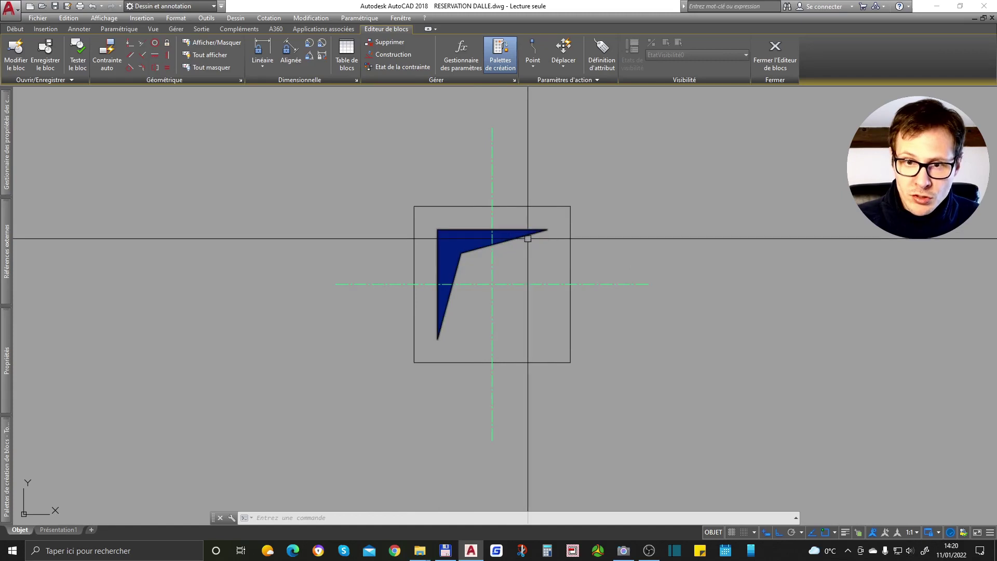
# Add a base point parameter at the upper-left corner of the block's square
pyautogui.scroll(-2, 446, 220)
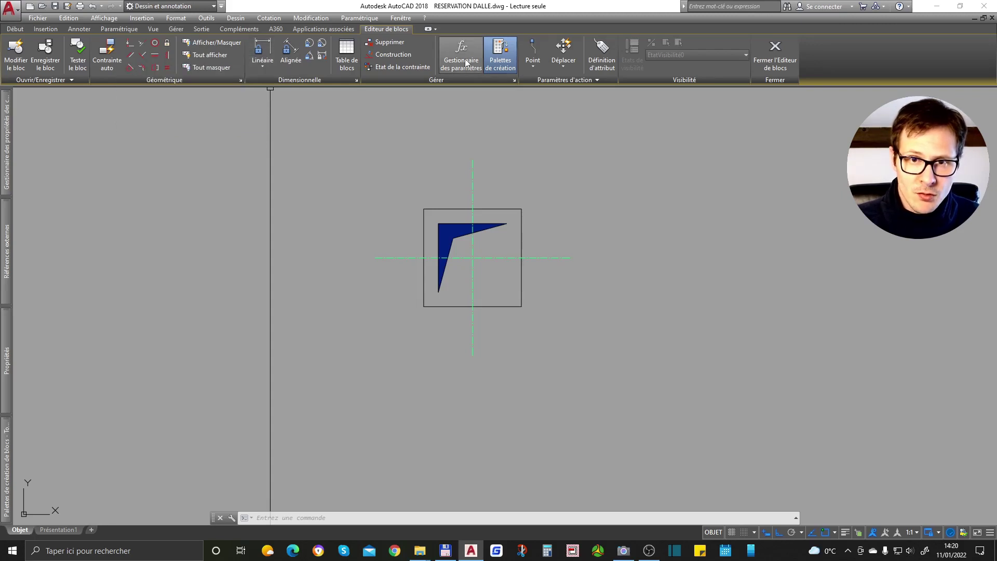
pyautogui.click(534, 67)
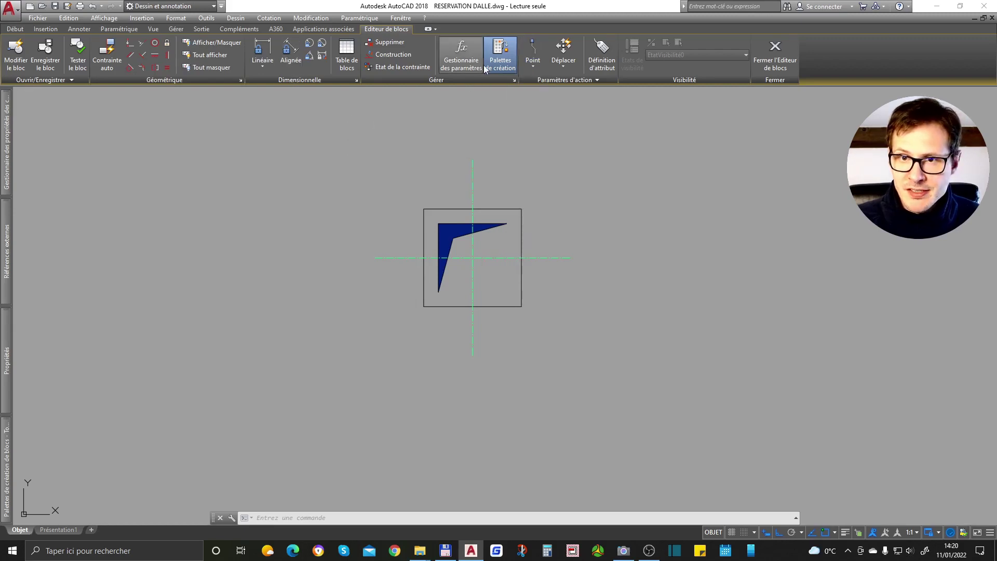
pyautogui.click(534, 70)
pyautogui.click(563, 67)
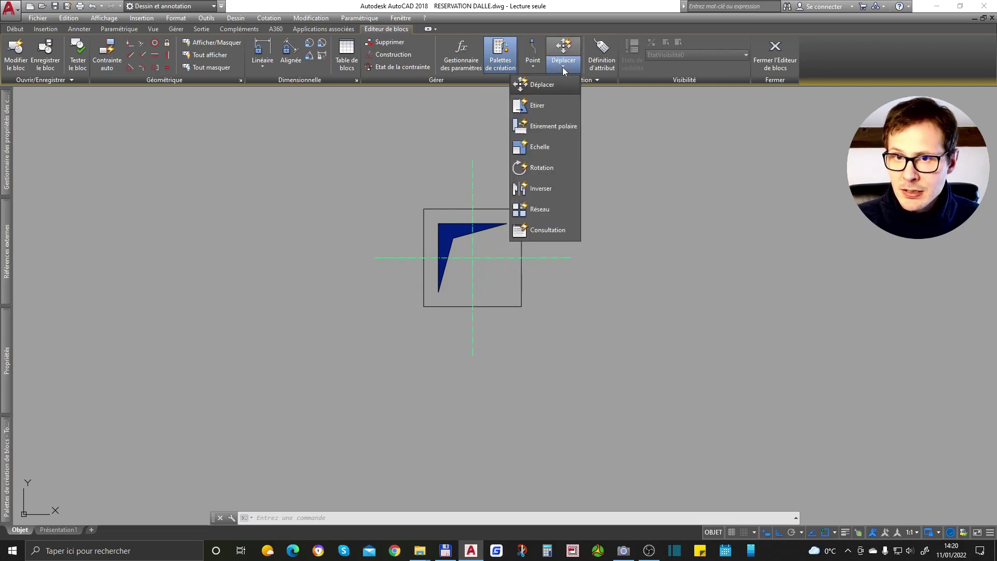
pyautogui.click(536, 67)
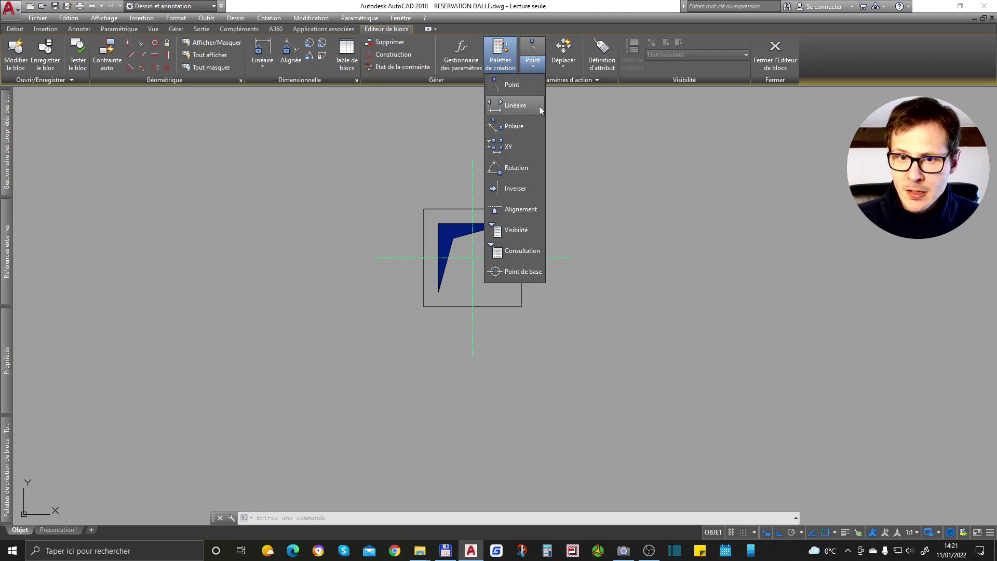
pyautogui.click(516, 273)
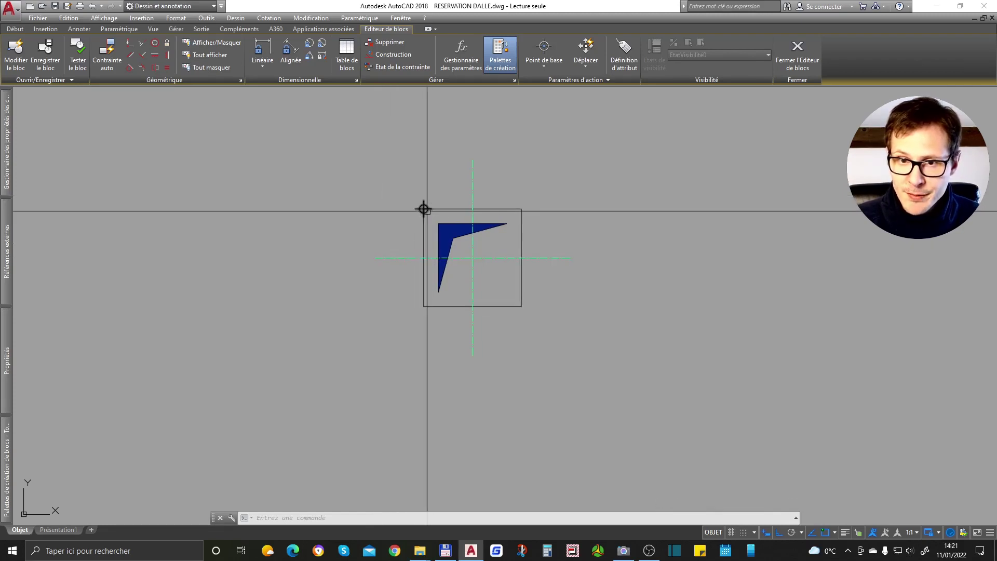
pyautogui.click(546, 65)
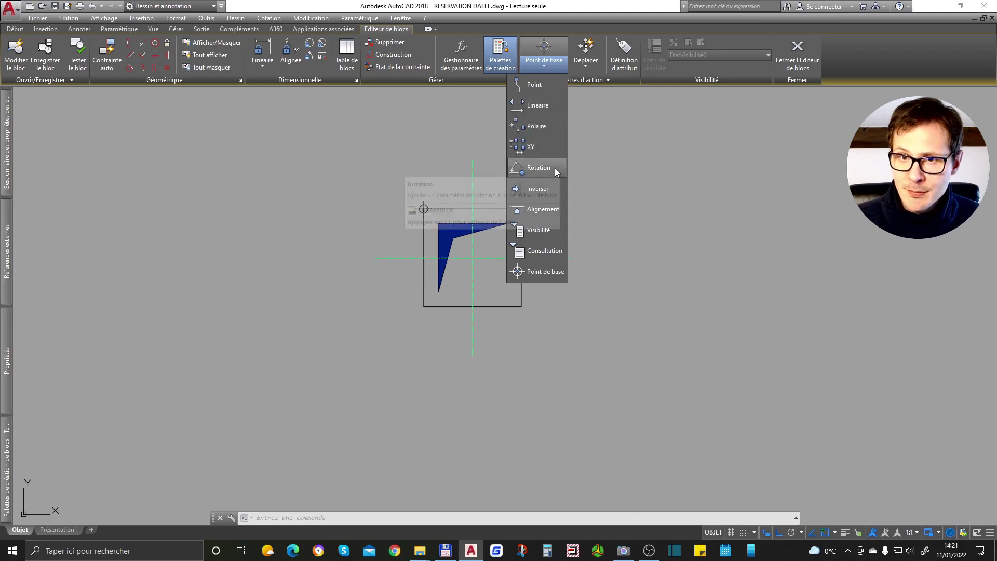
pyautogui.click(553, 108)
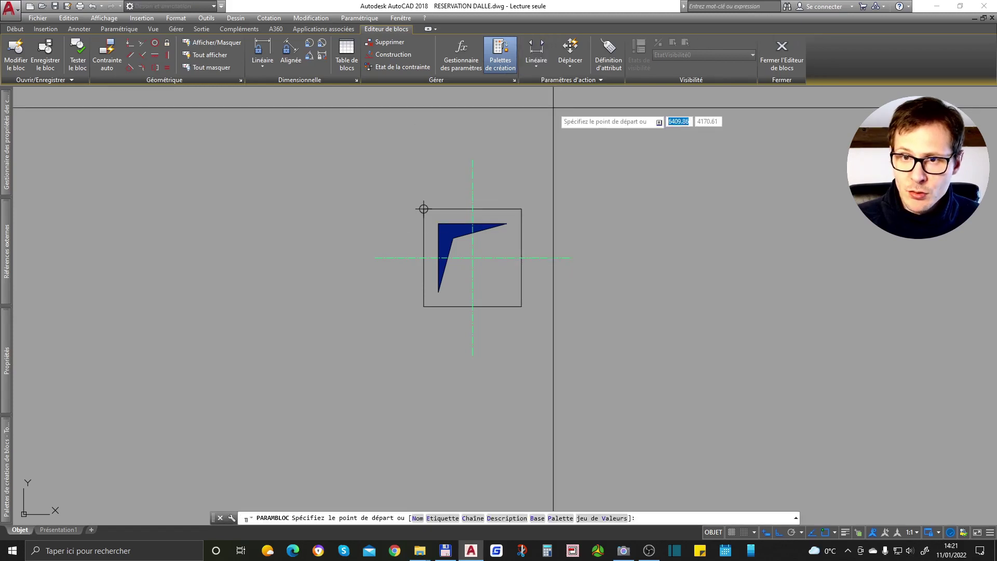
pyautogui.press('Escape')
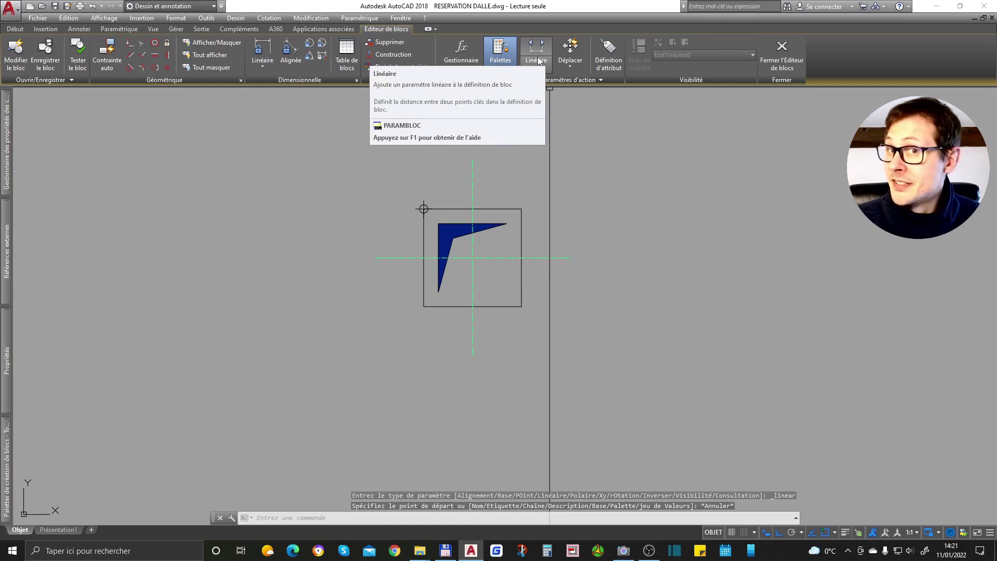
# Add a linear parameter from the square's upper-left to upper-right corner, with its label above the square and one grip
pyautogui.click(544, 71)
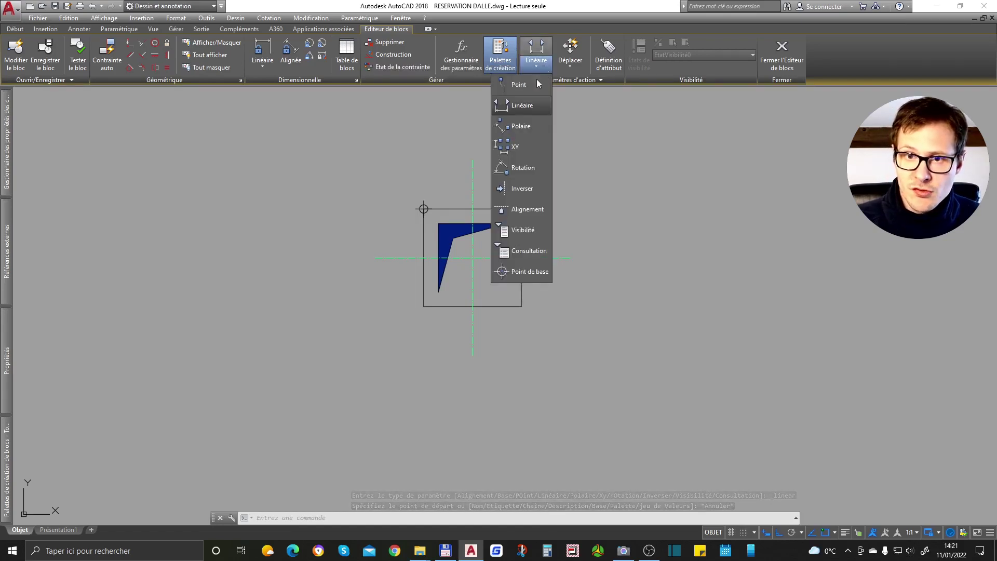
pyautogui.click(531, 108)
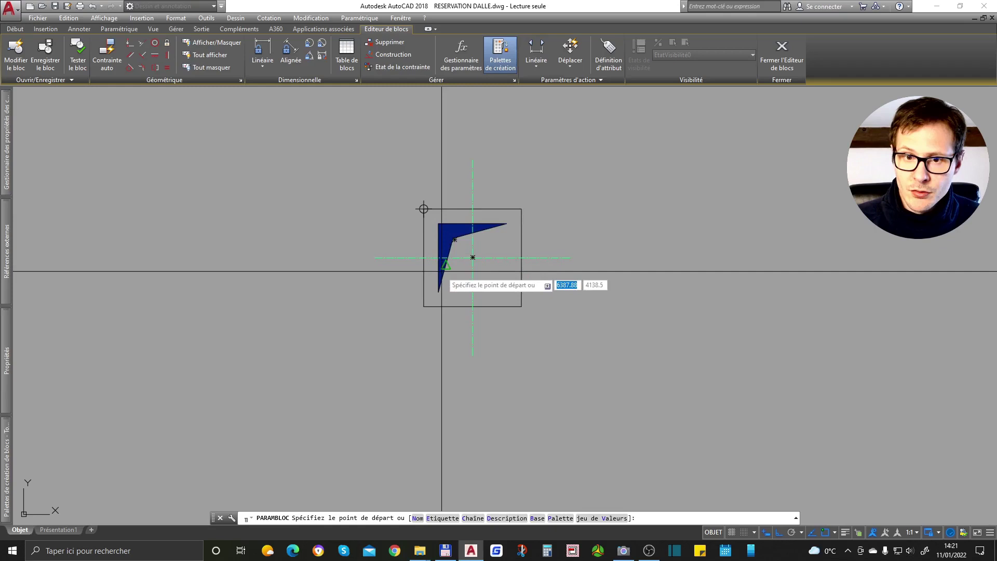
pyautogui.click(424, 209)
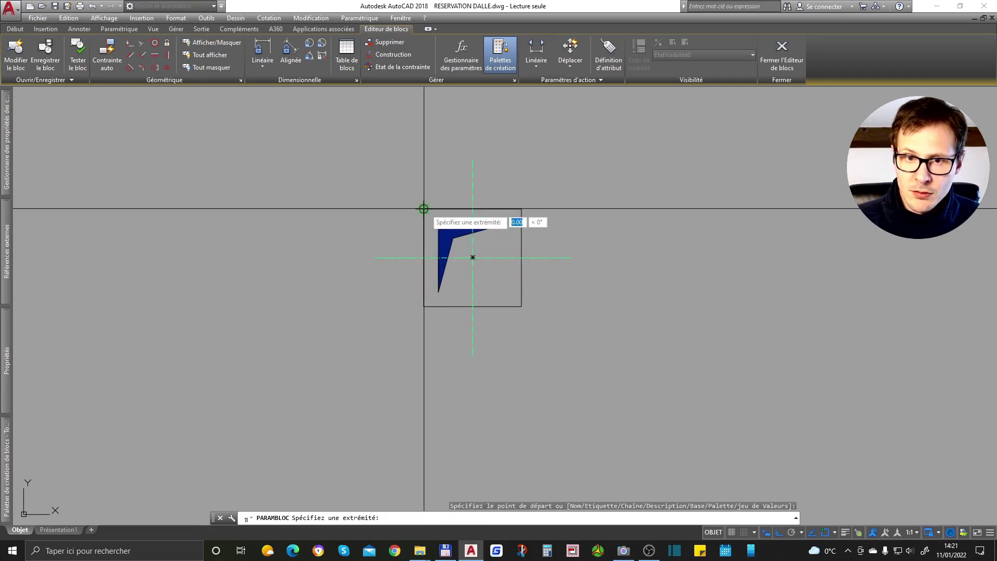
pyautogui.click(522, 208)
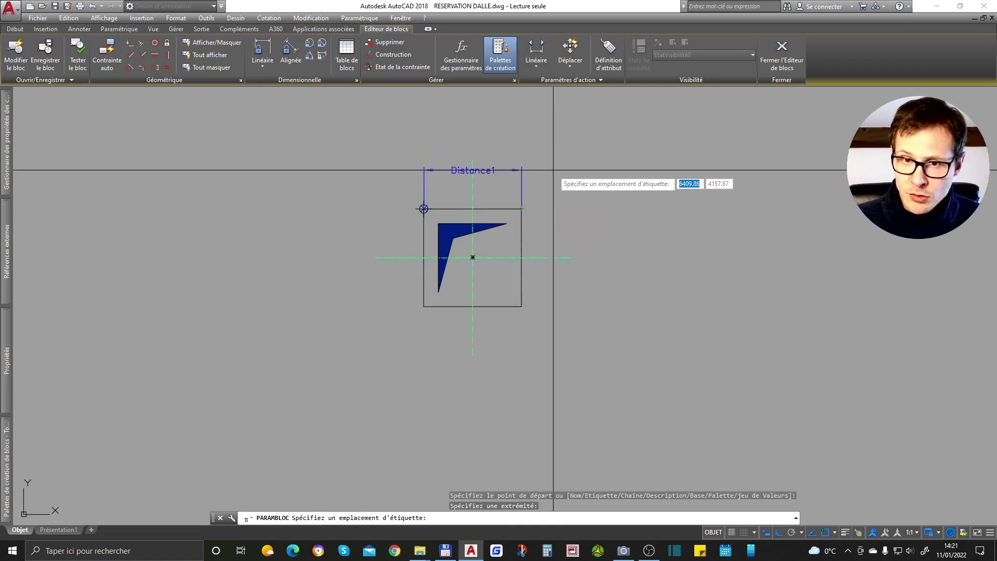
pyautogui.click(552, 150)
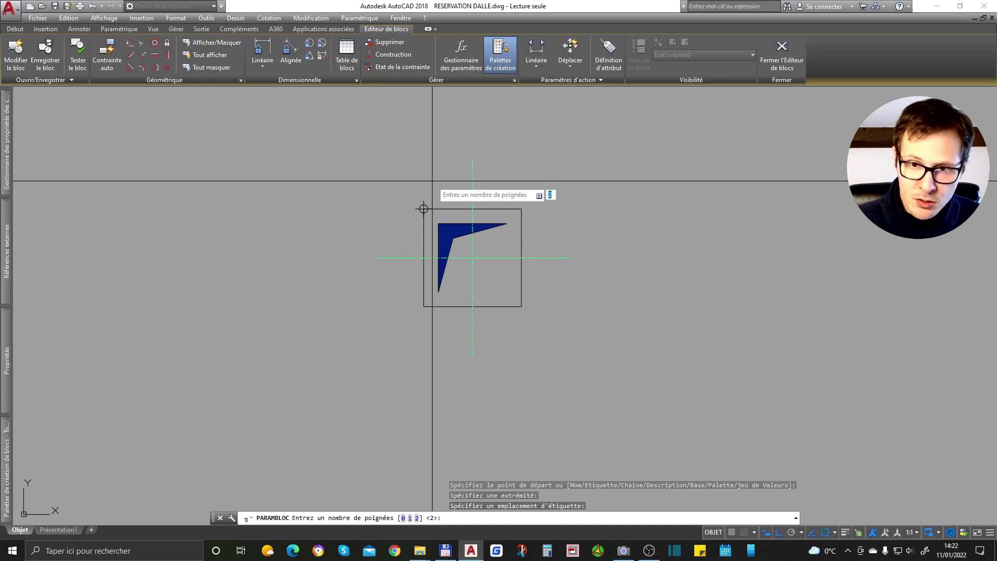
pyautogui.press('Return')
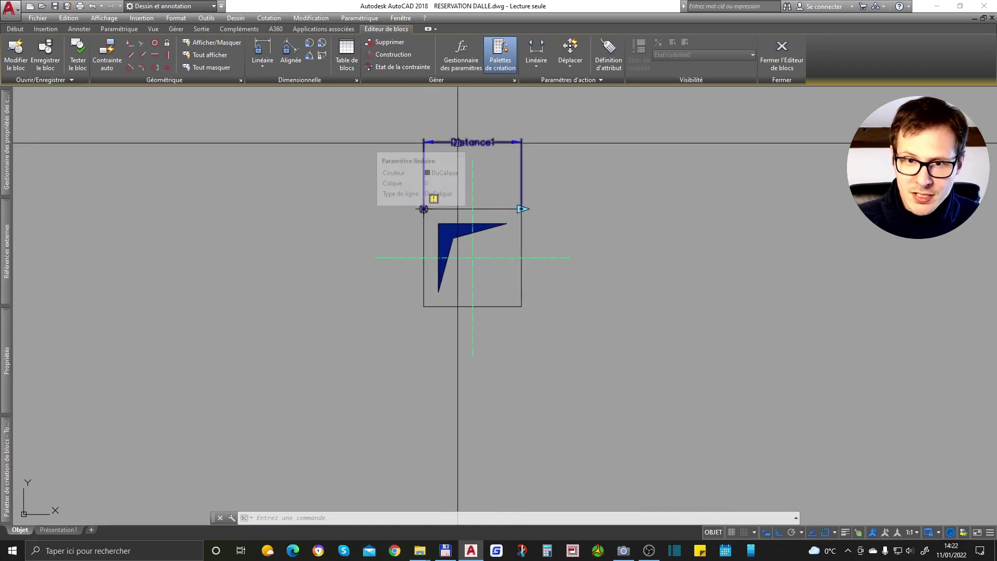
# Select the linear parameter to check its grips and the geometry it spans, then clear the selection
pyautogui.click(431, 208)
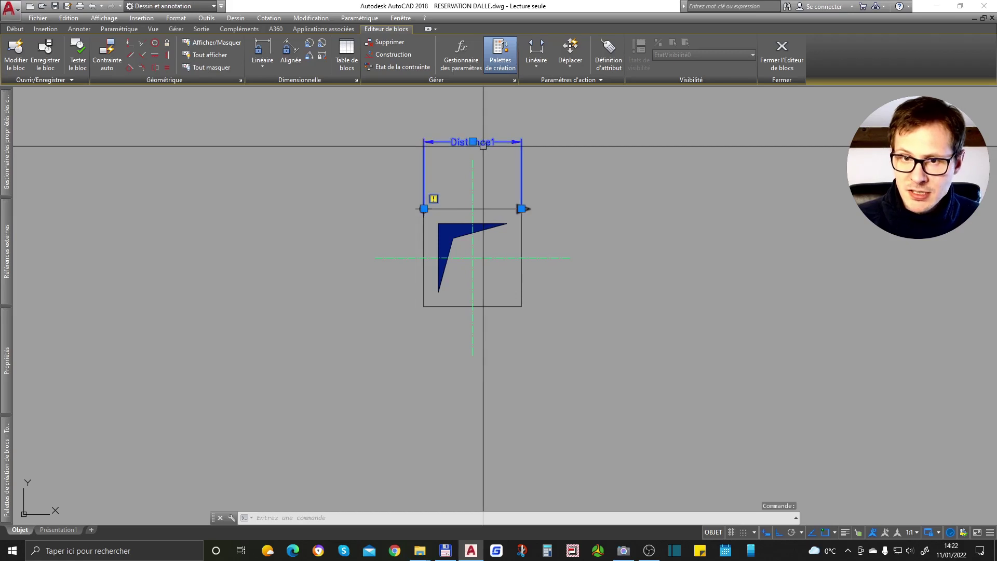
pyautogui.hotkey('ctrl', '1')
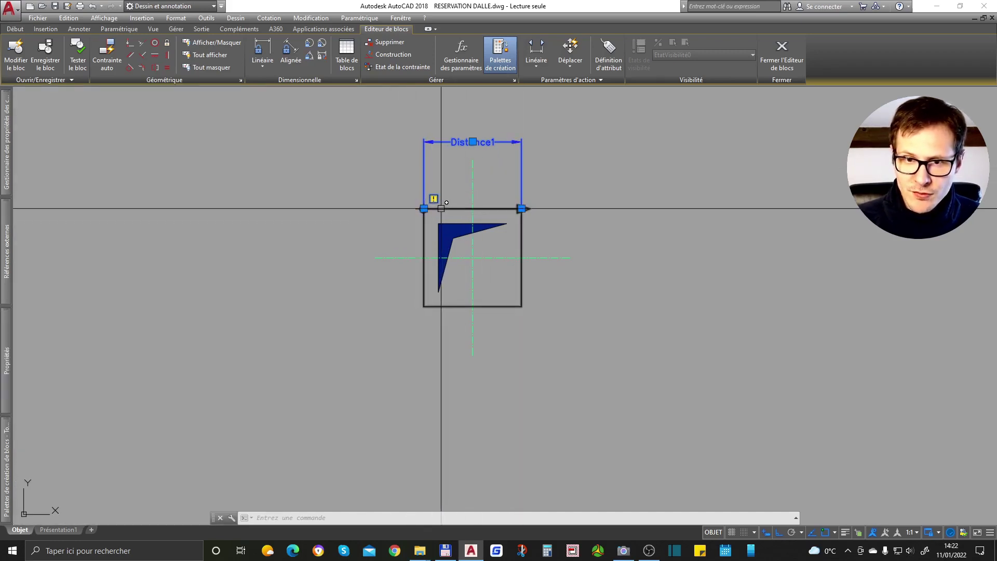
pyautogui.press('Escape')
pyautogui.click(542, 181)
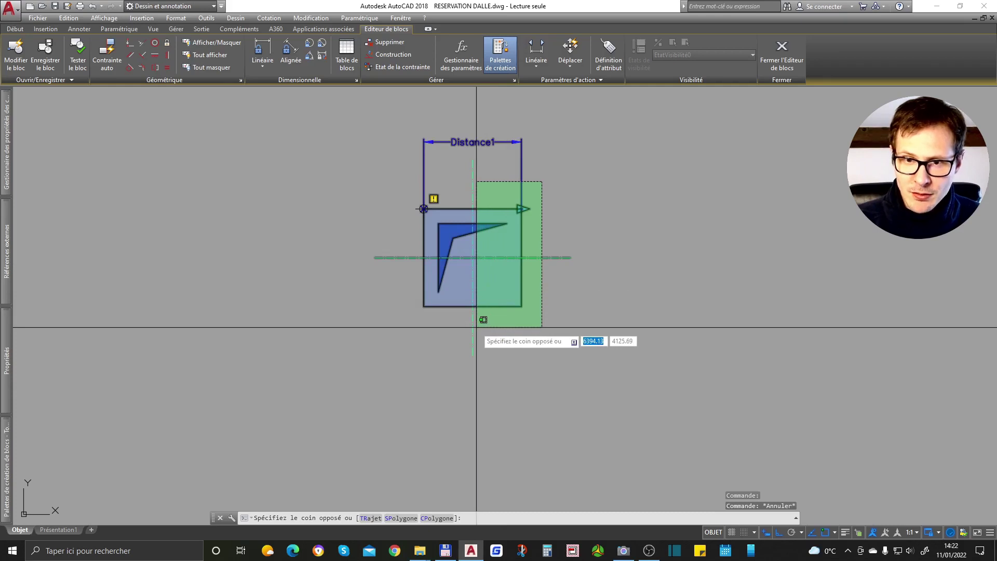
pyautogui.press('Escape')
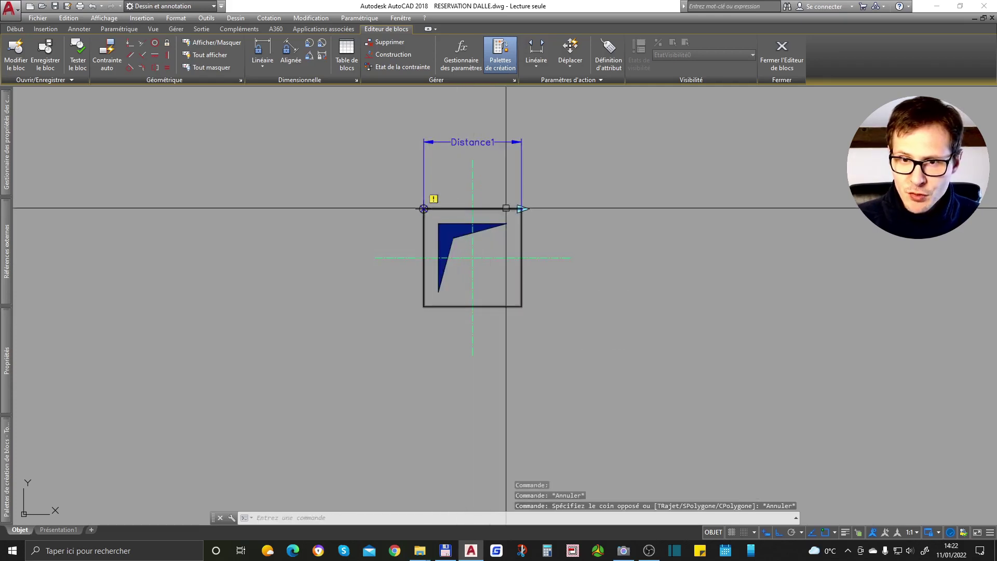
# Set the base location (Emplacement de base) of the linear parameter Distance1 to Milieu
pyautogui.click(476, 142)
pyautogui.click(473, 142)
pyautogui.moveTo(6, 378)
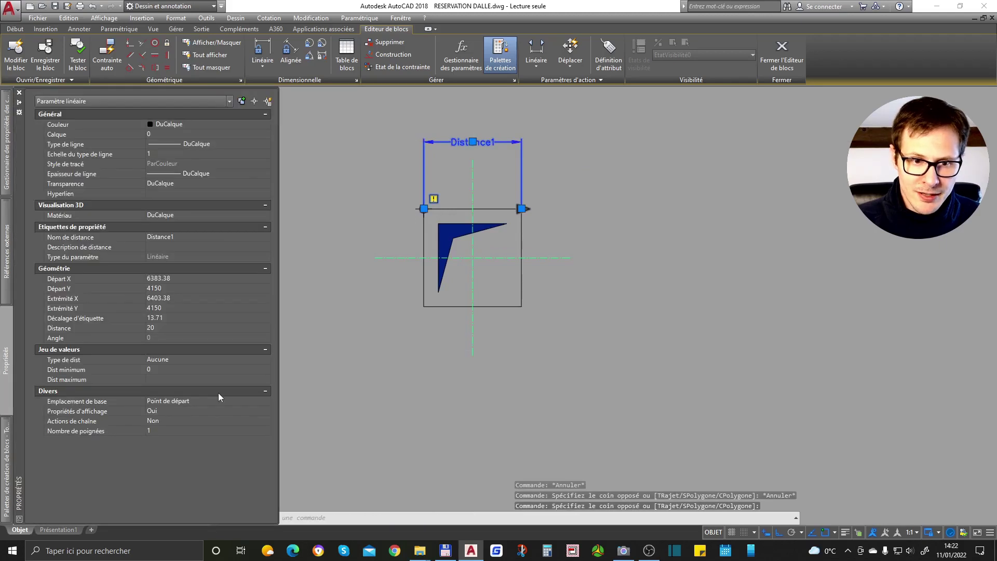
pyautogui.click(195, 402)
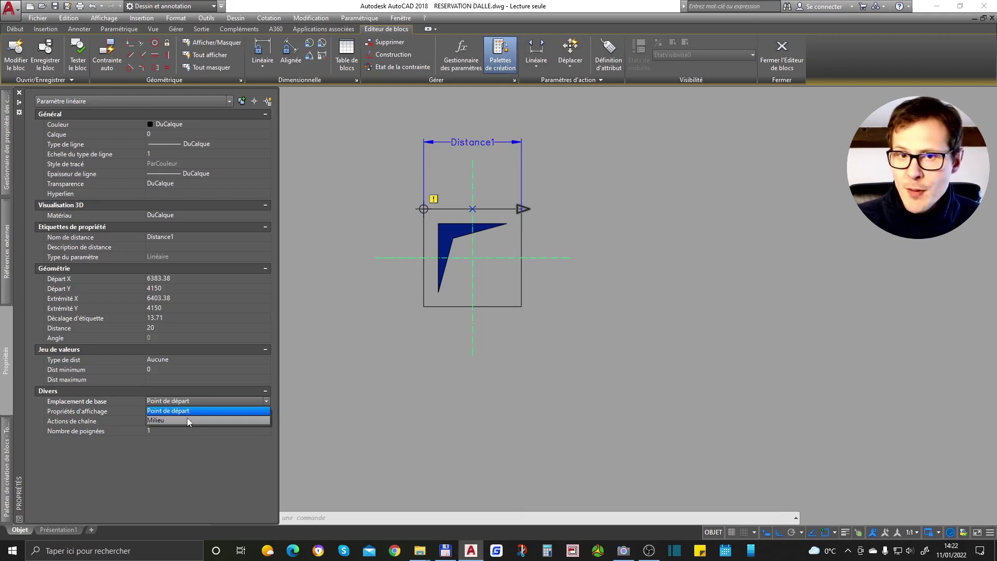
pyautogui.click(187, 420)
pyautogui.click(401, 197)
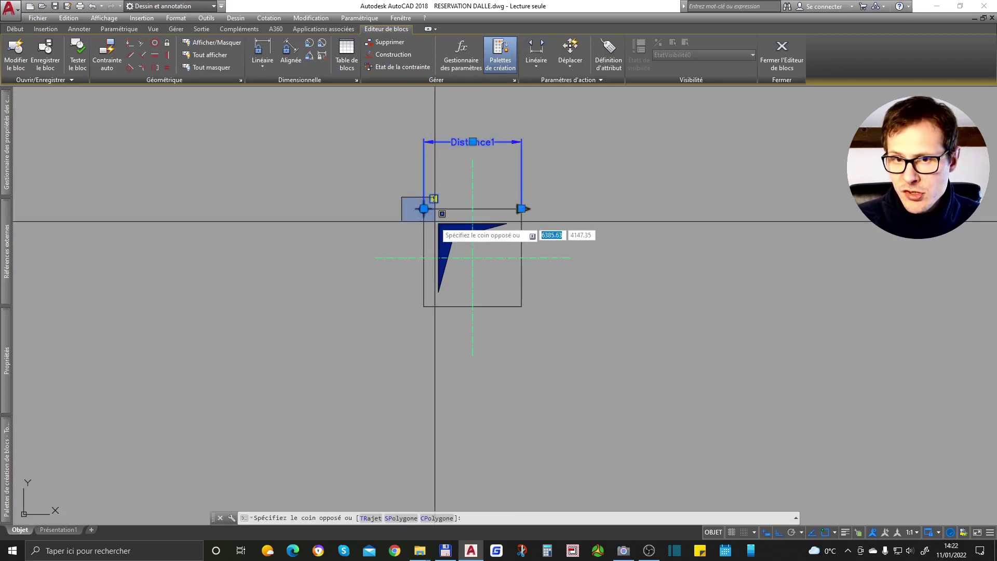
# Select the linear parameter Distance1, review its base location and number of grips in its properties, then clear the selection
pyautogui.click(424, 209)
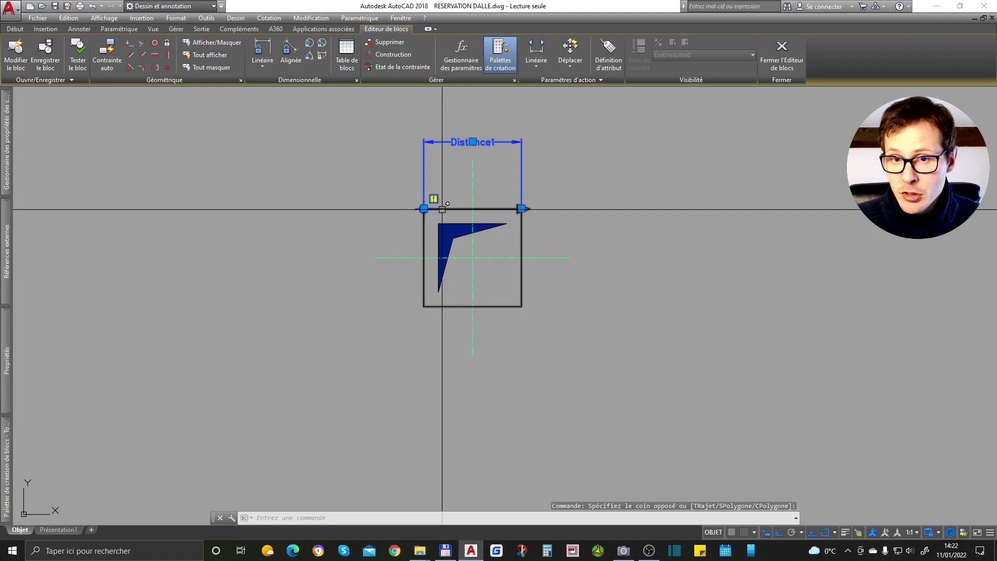
pyautogui.press('Escape')
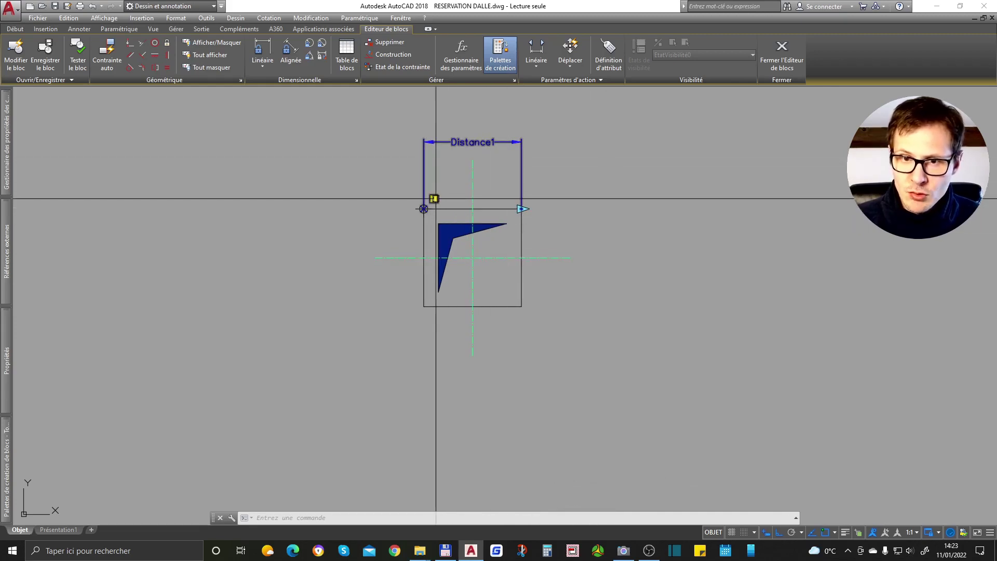
pyautogui.click(486, 142)
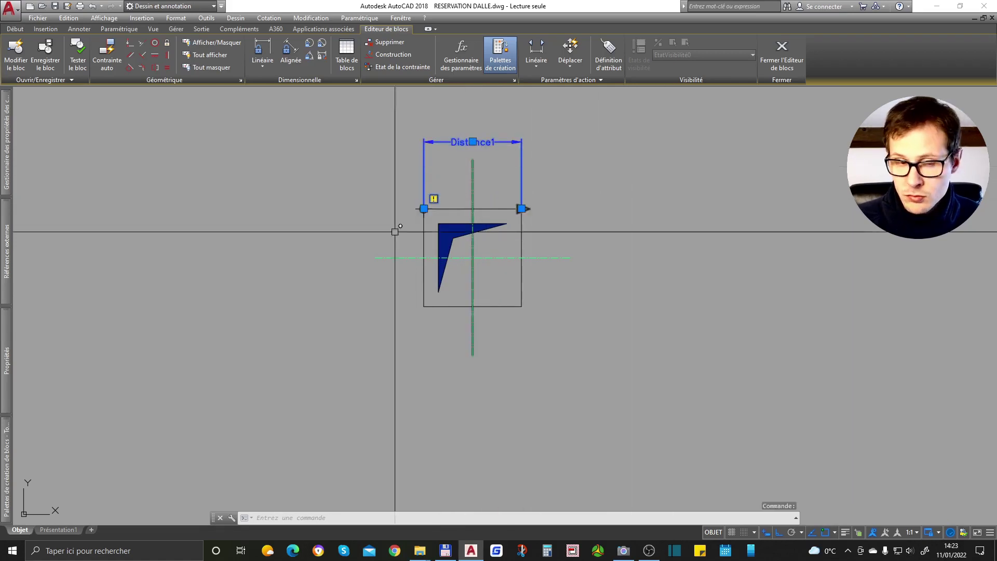
pyautogui.moveTo(7, 376)
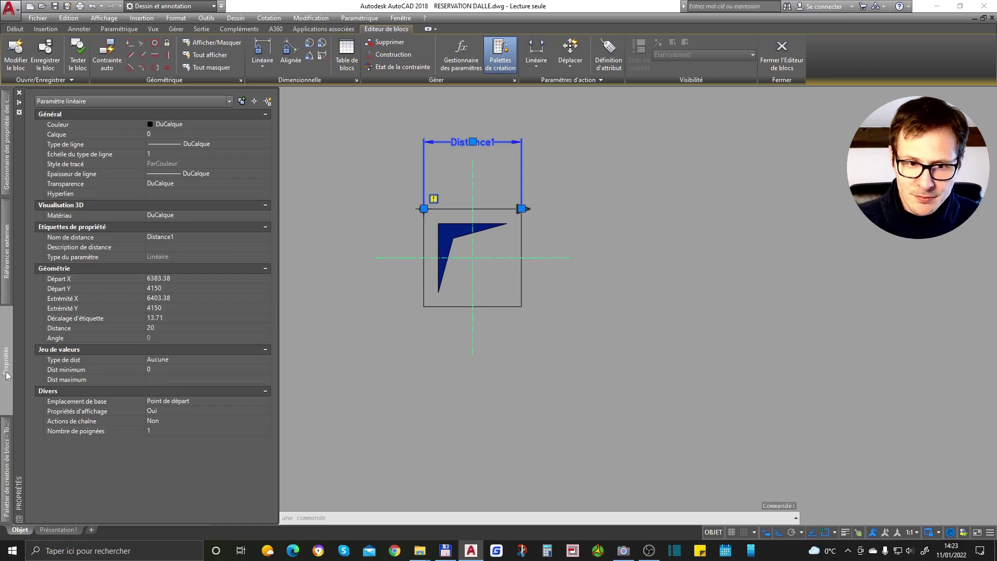
pyautogui.press('Escape')
pyautogui.press('Escape')
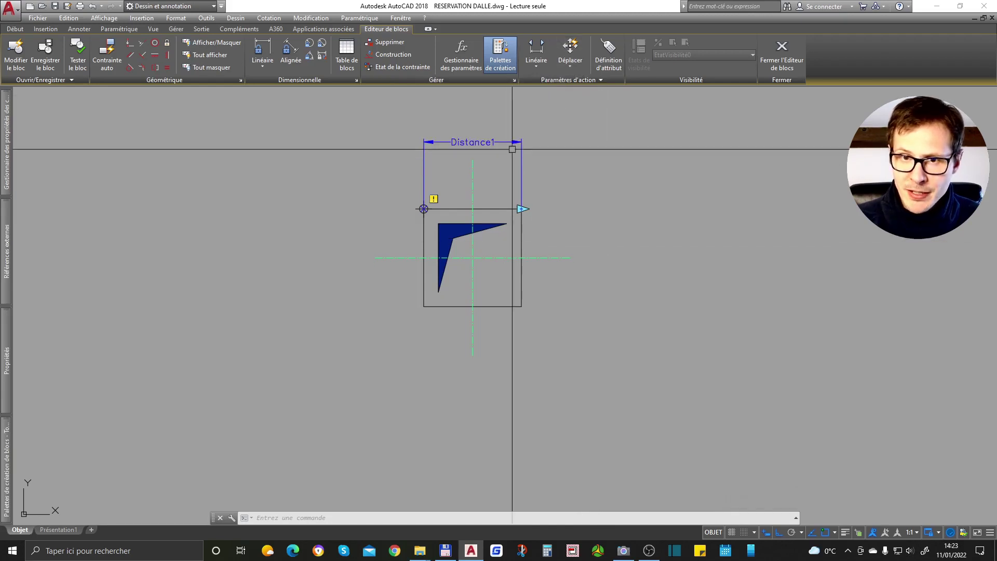
# Start a stretch action (Etirer) on the linear parameter Distance1 and associate it with the parameter's right end point
pyautogui.doubleClick(487, 140)
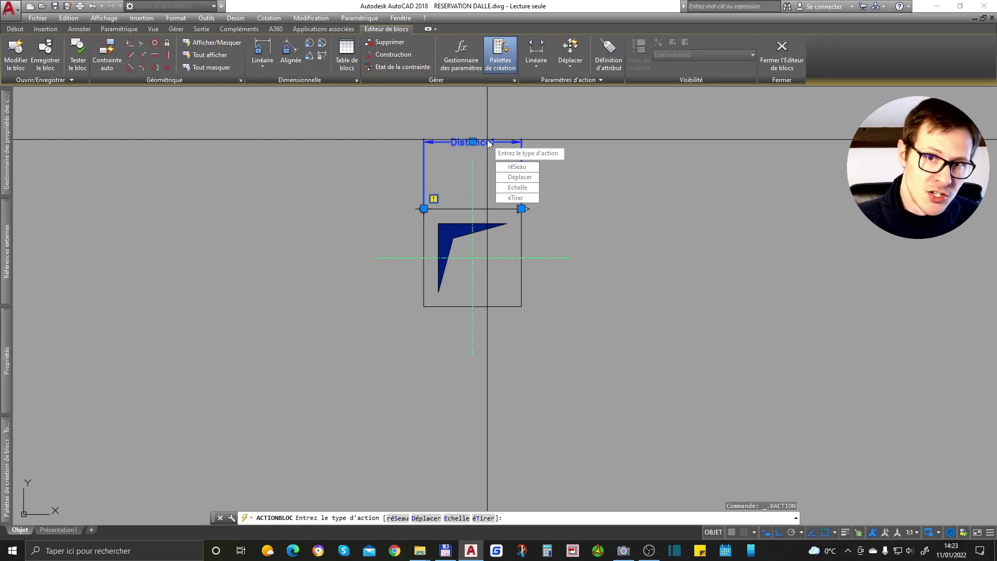
pyautogui.press('Escape')
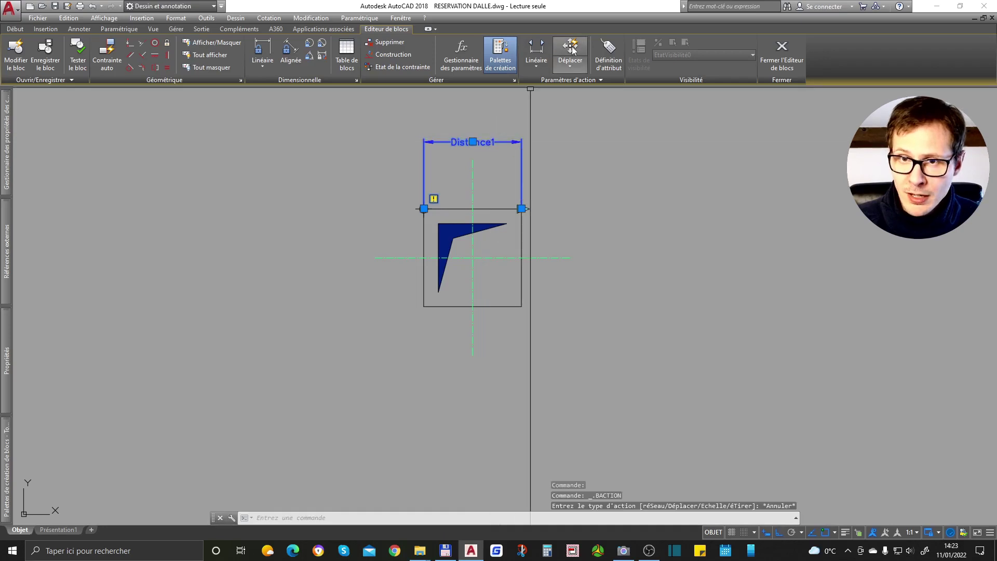
pyautogui.click(574, 66)
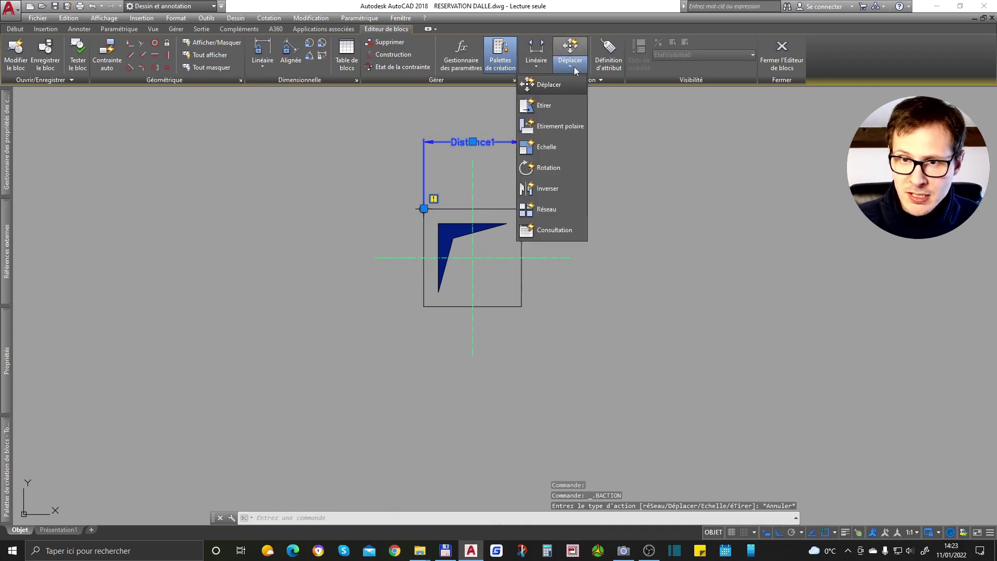
pyautogui.click(544, 106)
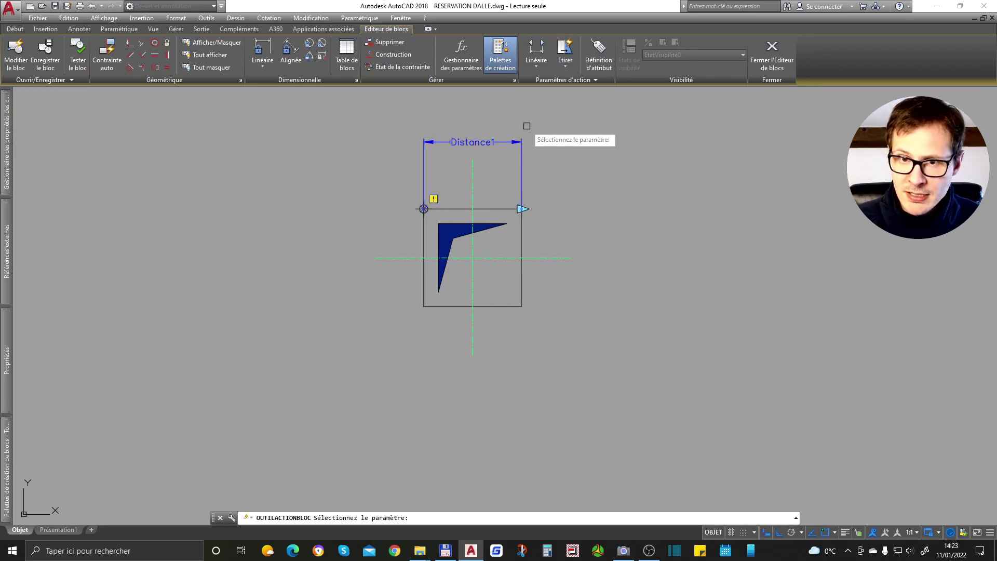
pyautogui.click(492, 142)
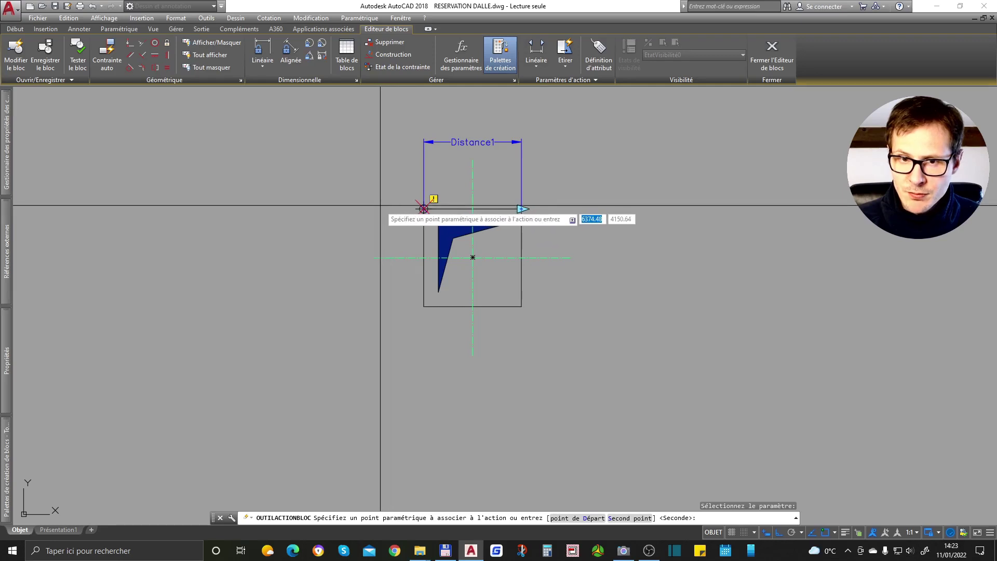
pyautogui.scroll(3, 552, 196)
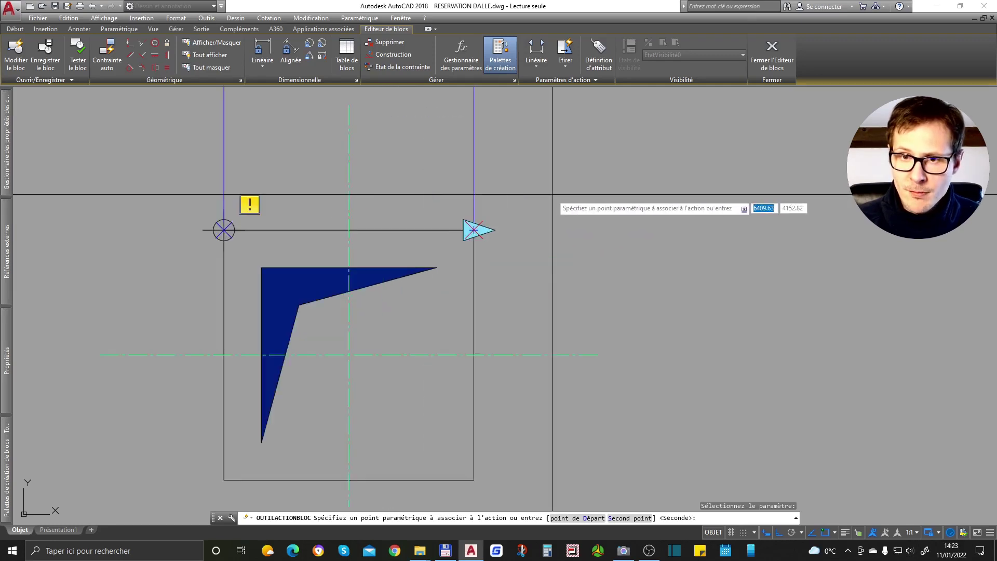
pyautogui.scroll(-2, 556, 270)
pyautogui.scroll(1, 602, 232)
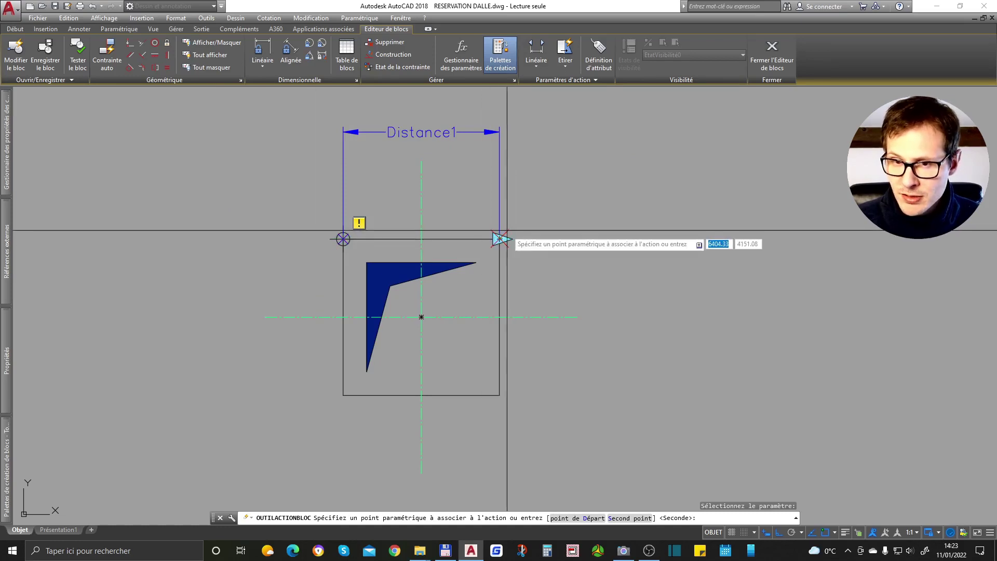
pyautogui.click(516, 221)
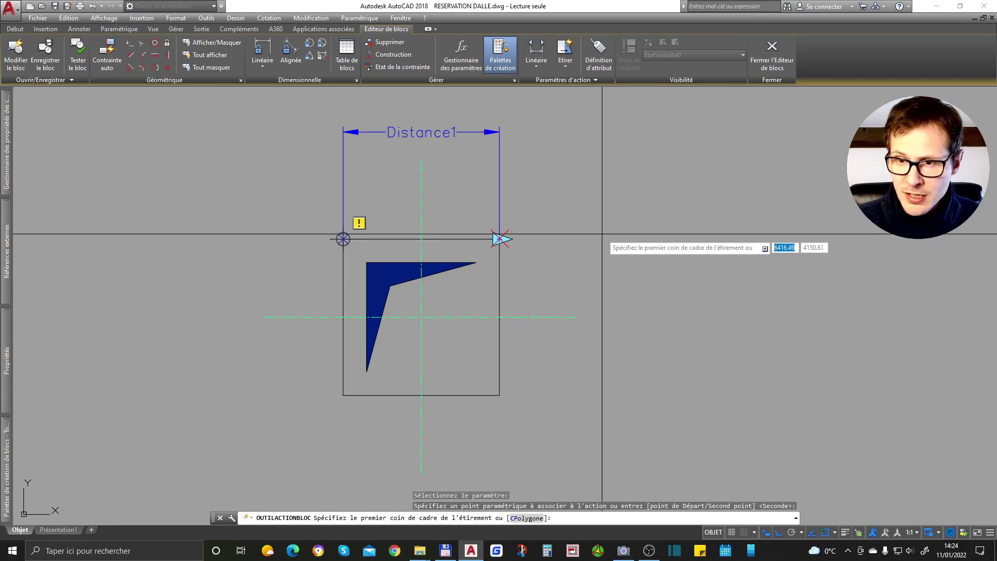
# Frame the right part of the block for the stretch and include everything except the vertical axis line as objects to stretch
pyautogui.scroll(-2, 551, 228)
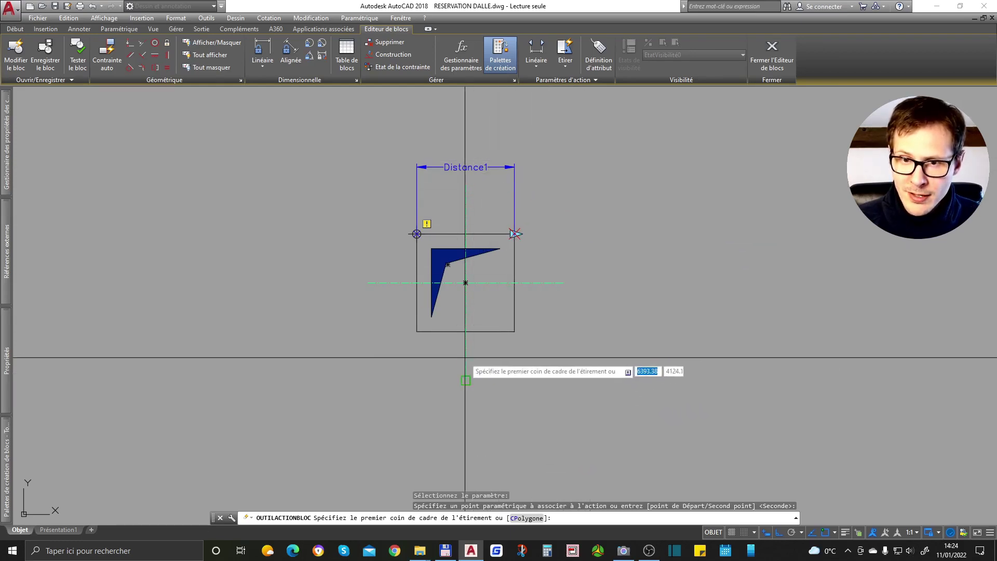
pyautogui.click(587, 201)
pyautogui.click(483, 397)
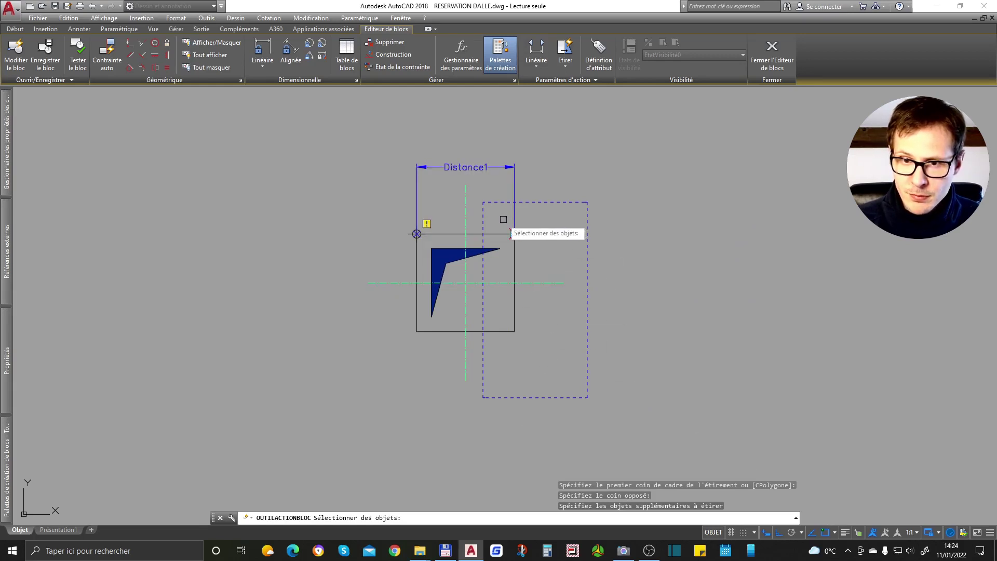
pyautogui.click(485, 281)
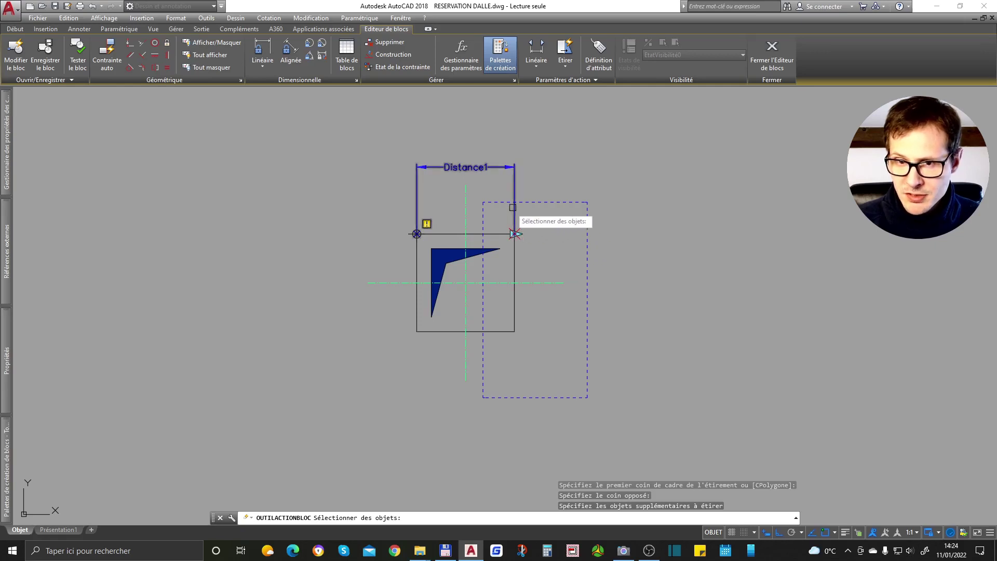
pyautogui.click(545, 221)
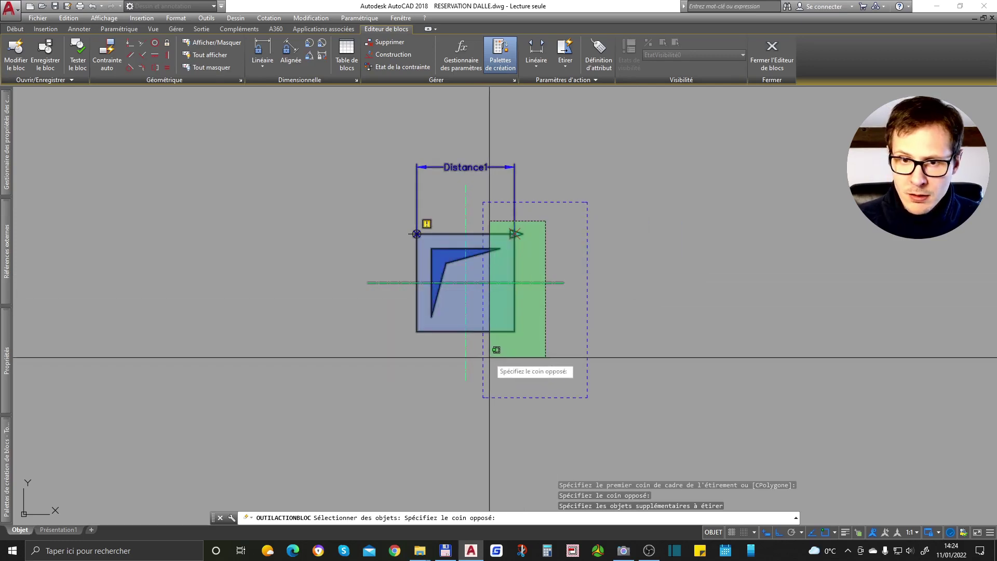
pyautogui.click(489, 357)
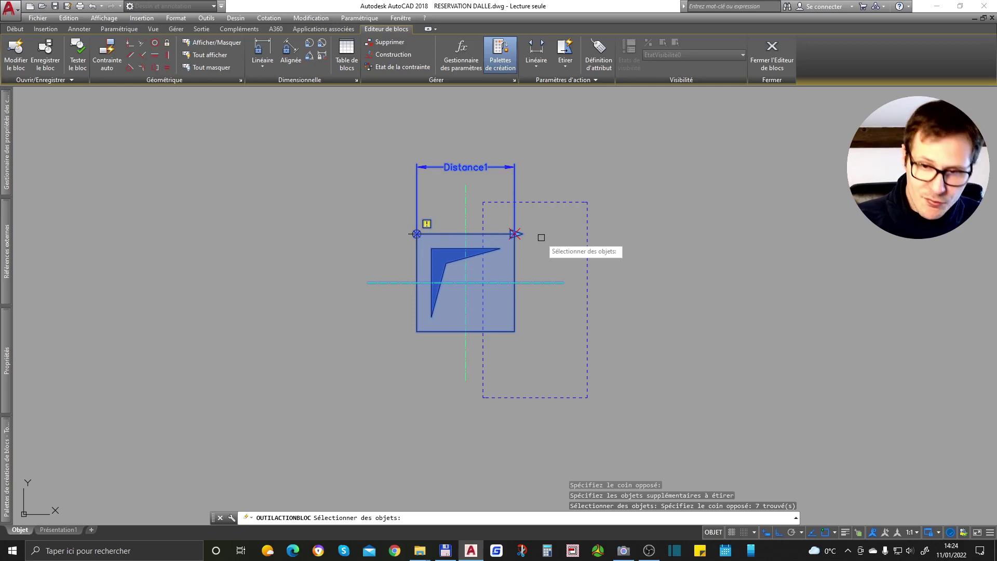
pyautogui.press('Return')
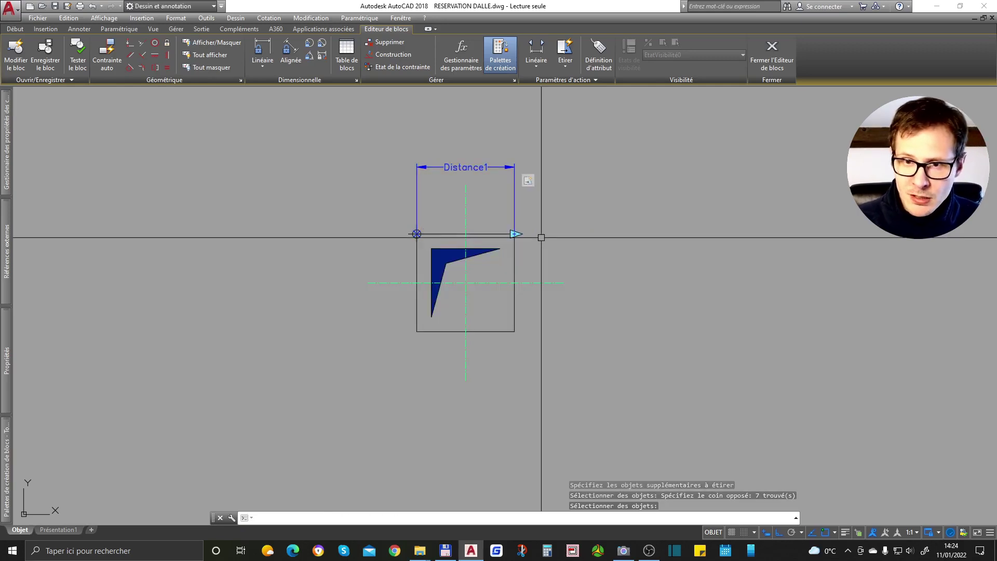
pyautogui.moveTo(531, 179)
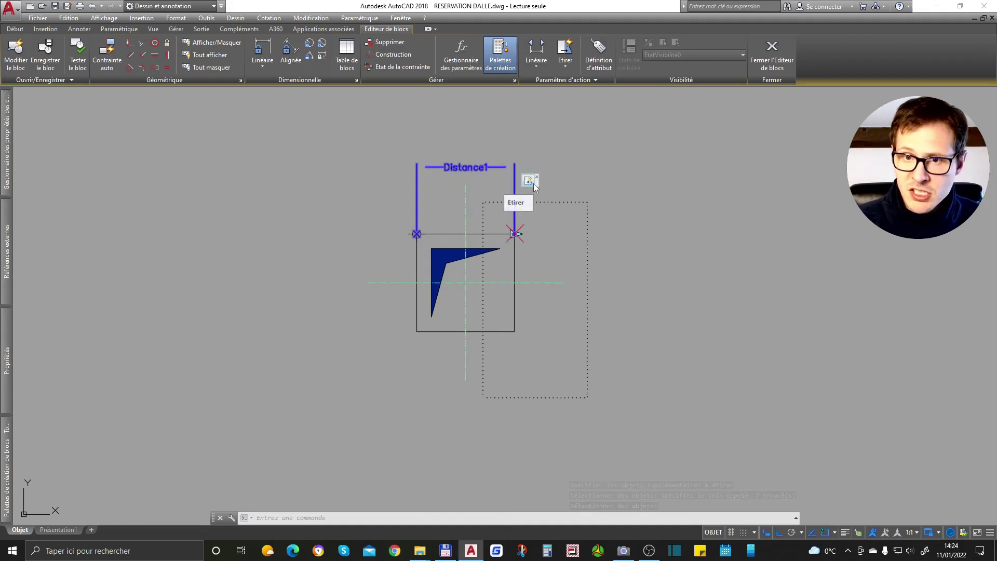
# Close the block editor, saving the changes in the résa block
pyautogui.click(774, 56)
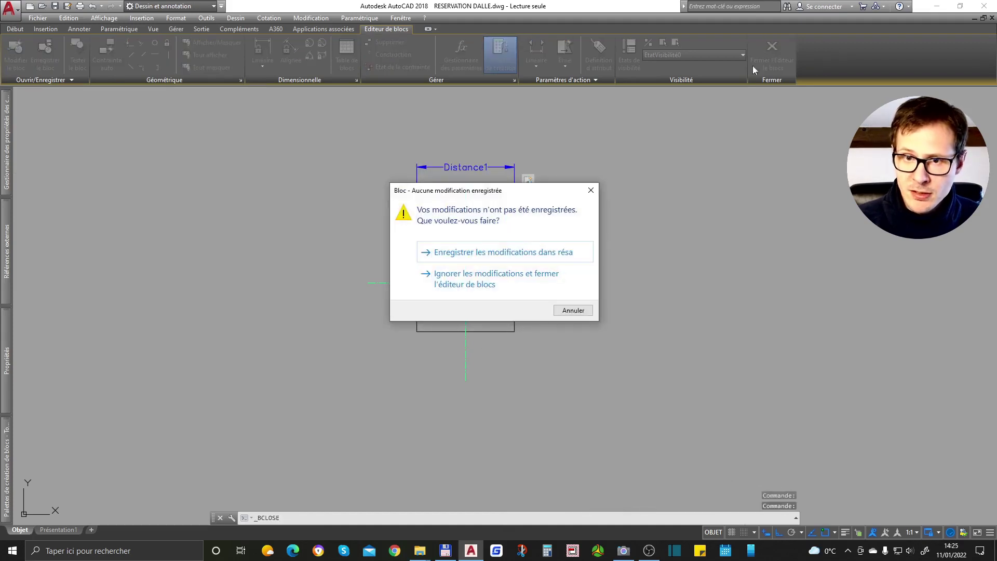
pyautogui.click(487, 253)
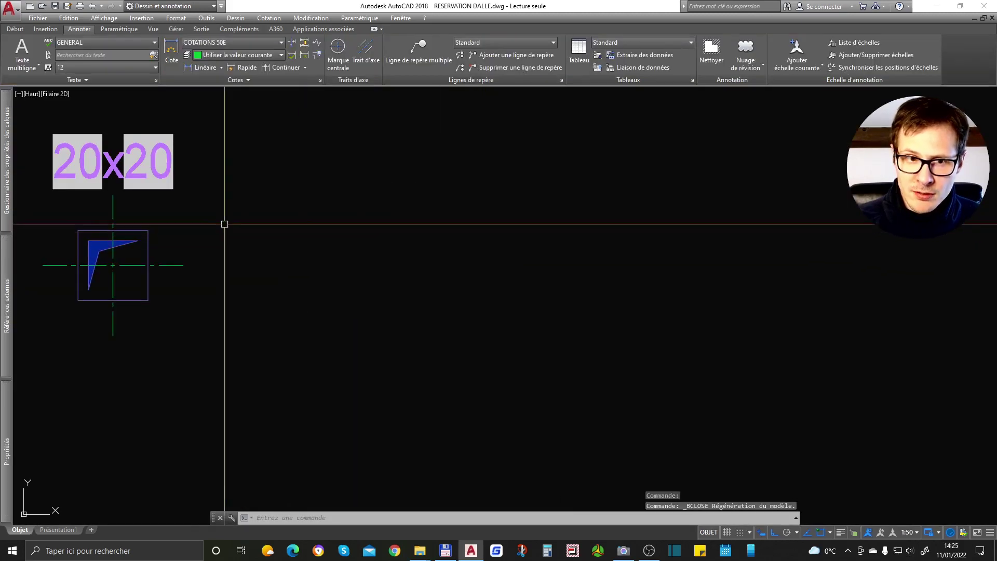
pyautogui.scroll(-4, 345, 242)
pyautogui.click(255, 212)
pyautogui.scroll(-5, 402, 242)
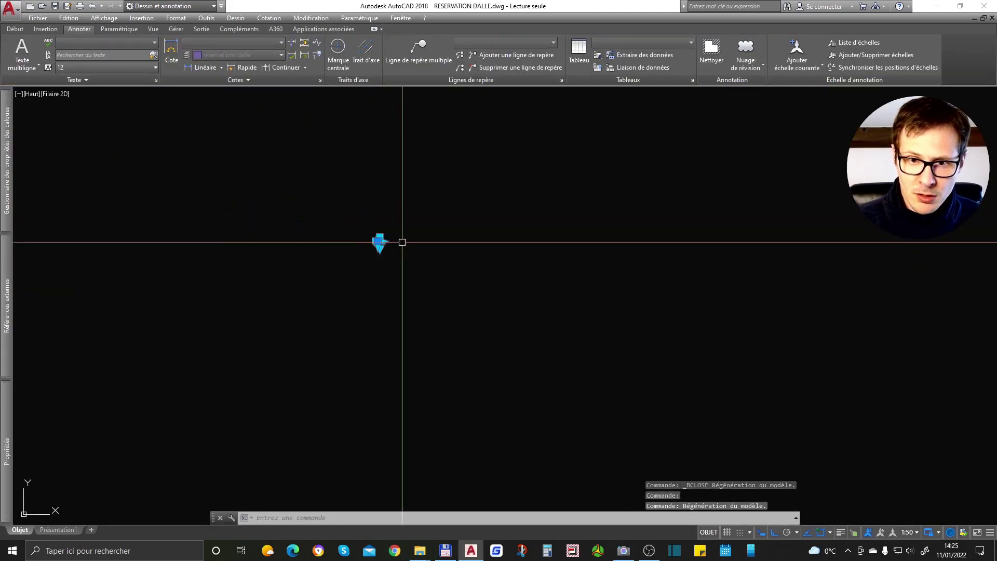
pyautogui.scroll(5, 402, 244)
pyautogui.press('Escape')
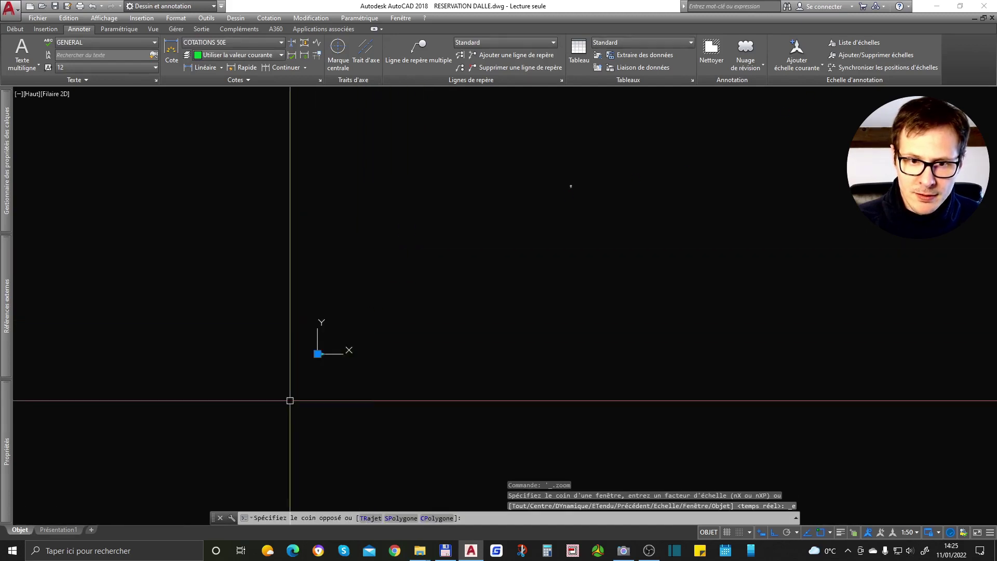
# Relocate the résa block from the drawing origin to the 20x20 reservation by its base-point grip
pyautogui.click(310, 359)
pyautogui.scroll(6, 284, 356)
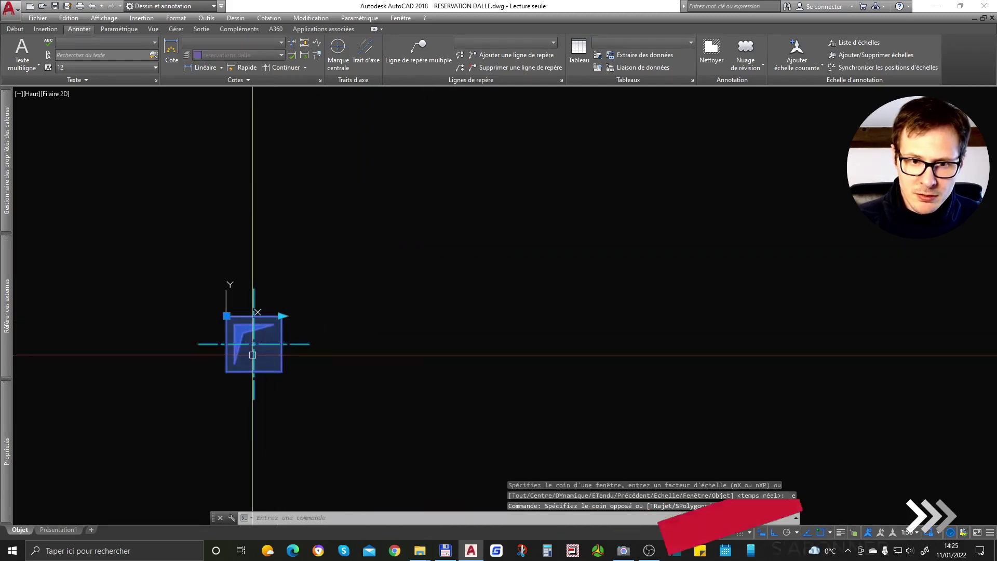
pyautogui.click(225, 317)
pyautogui.scroll(-10, 220, 341)
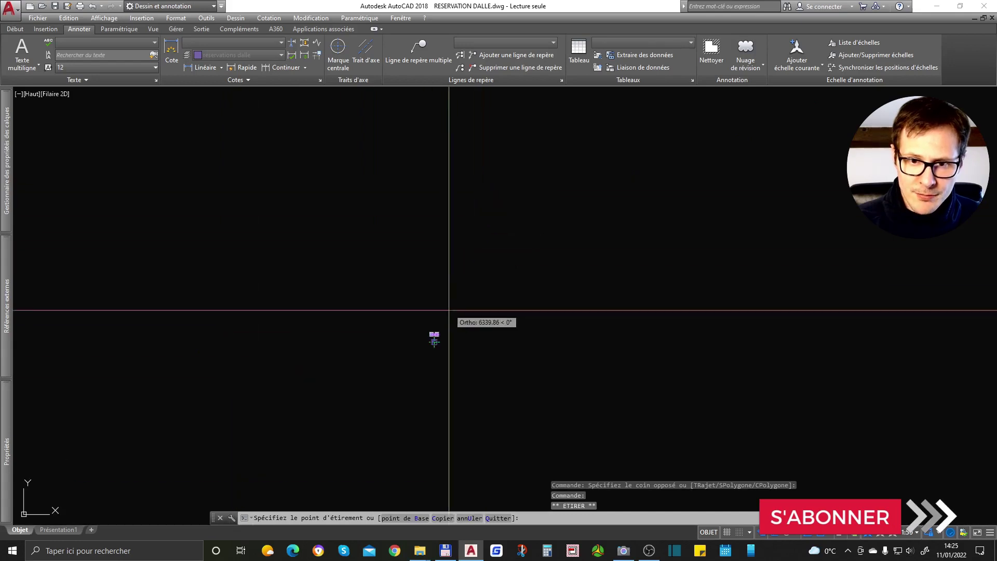
pyautogui.scroll(6, 447, 311)
pyautogui.click(398, 430)
pyautogui.scroll(-6, 315, 251)
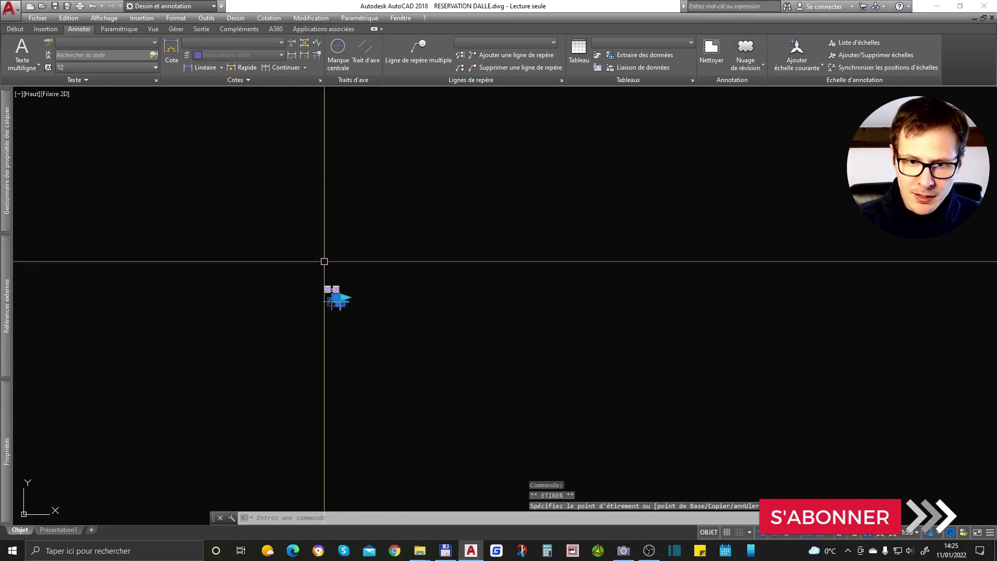
# Move the selected résa block to the right, clear of the original 20x20 reservation
pyautogui.write('d')
pyautogui.press('space')
pyautogui.click(368, 223)
pyautogui.click(414, 237)
pyautogui.scroll(4, 329, 306)
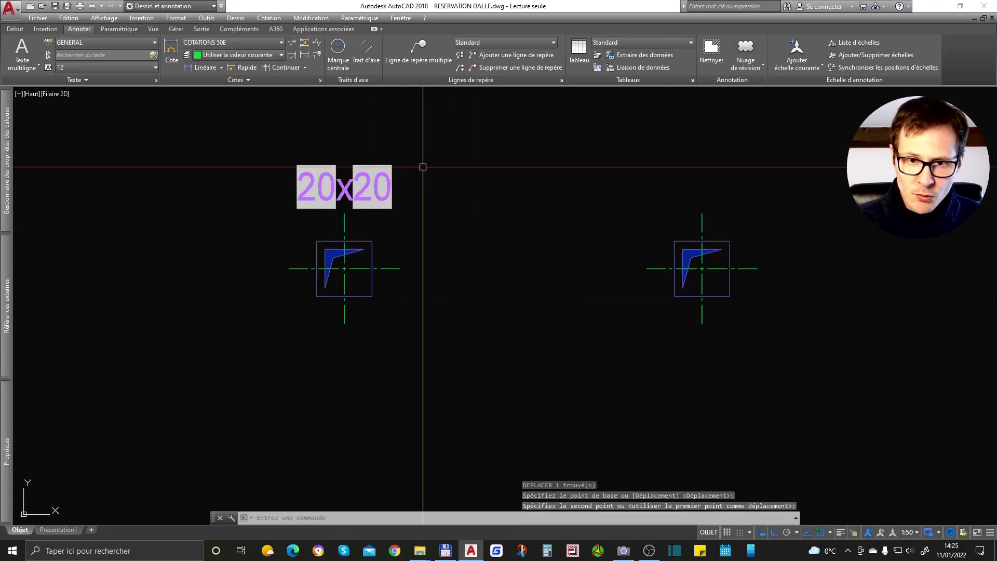
# Select the moved résa block and stretch its width to 30 with its dynamic arrow grip
pyautogui.click(406, 202)
pyautogui.click(253, 278)
pyautogui.scroll(-2, 208, 255)
pyautogui.press('Escape')
pyautogui.scroll(4, 446, 258)
pyautogui.click(385, 208)
pyautogui.click(368, 306)
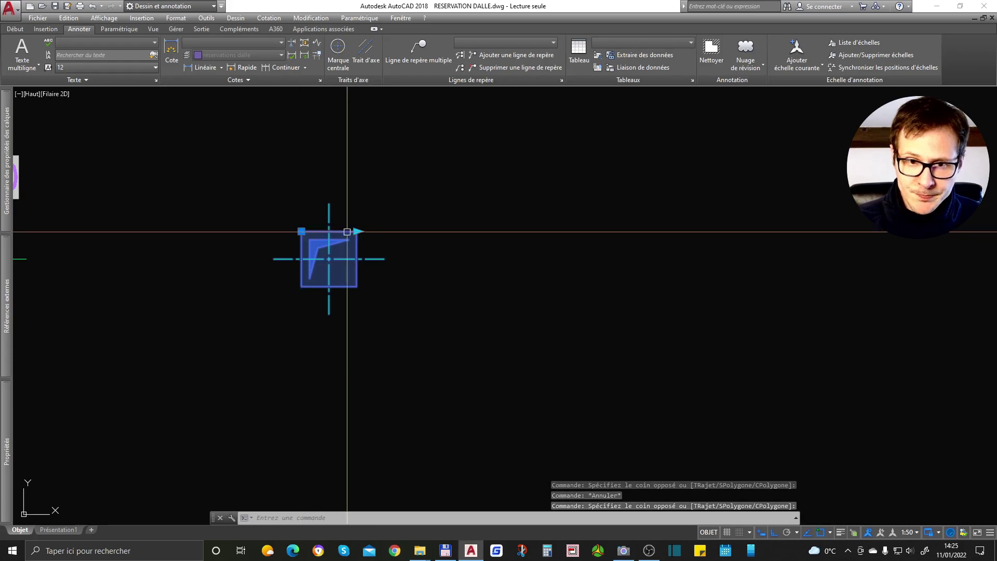
pyautogui.scroll(-4, 347, 231)
pyautogui.click(352, 232)
pyautogui.scroll(5, 352, 232)
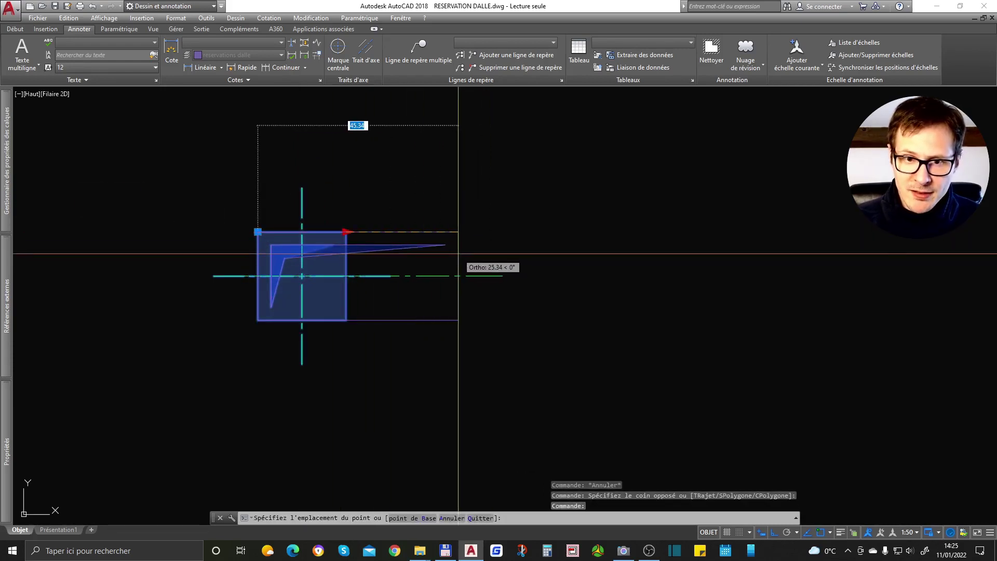
pyautogui.write('30')
pyautogui.press('Return')
# Stretch the résa block's width to 40 with the same grip and clear the selection
pyautogui.click(390, 232)
pyautogui.write('40')
pyautogui.press('Return')
pyautogui.scroll(-2, 400, 194)
pyautogui.press('Escape')
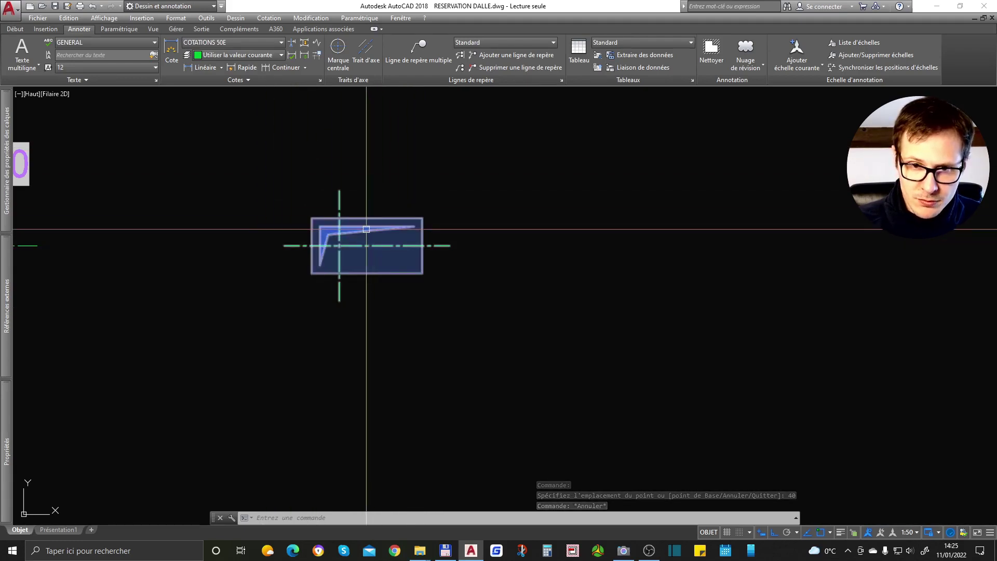
# Examine how the stretched block's triangle fill and vertical axis line behave, selecting the block and clearing the selection
pyautogui.click(472, 206)
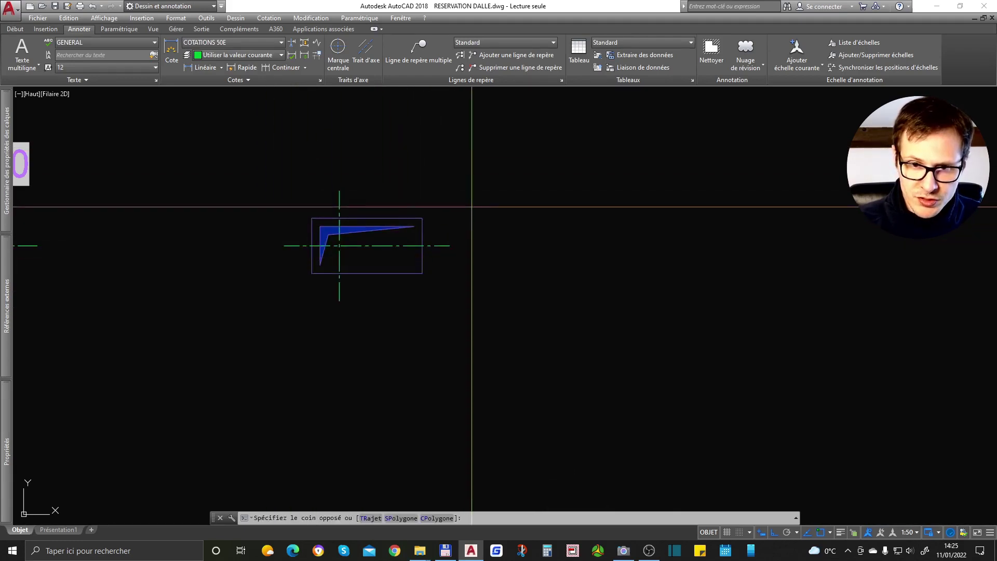
pyautogui.press('Escape')
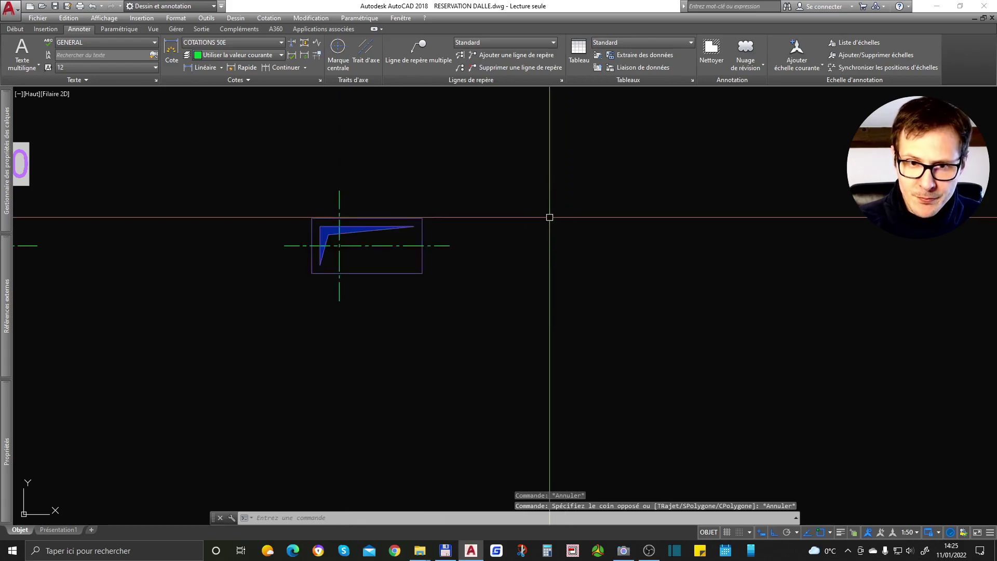
pyautogui.click(340, 205)
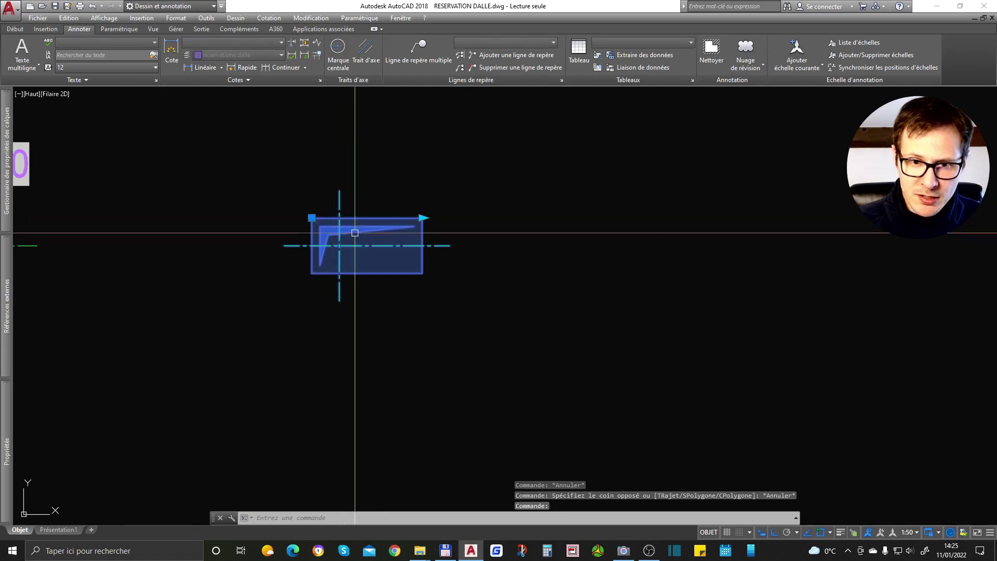
pyautogui.press('Escape')
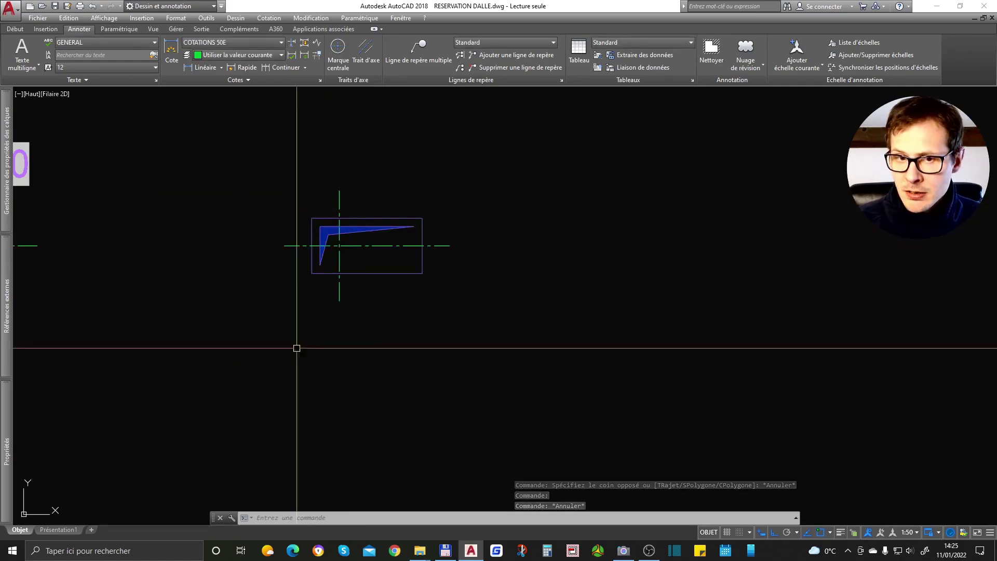
# Open the stretched résa block in the block editor
pyautogui.click(339, 227)
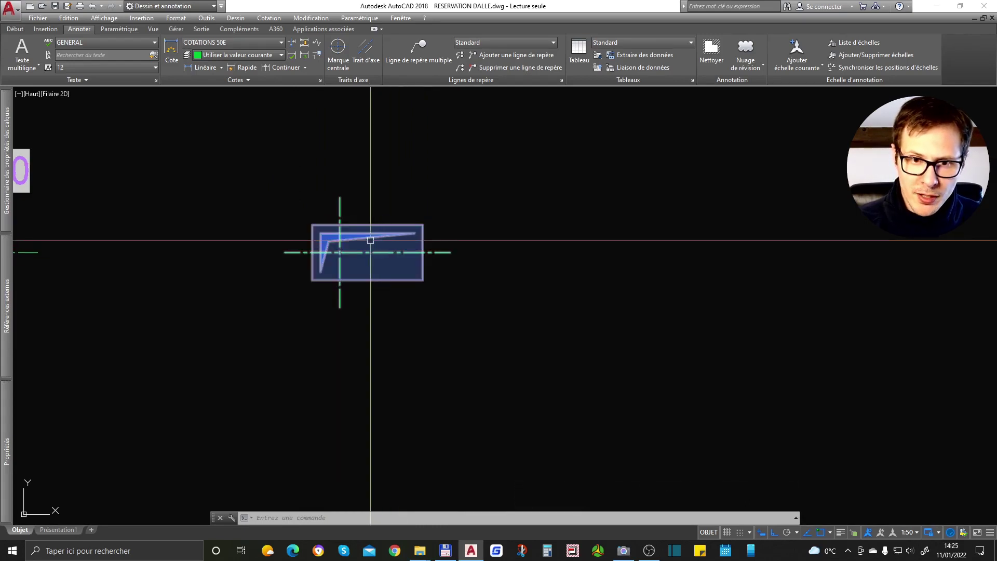
pyautogui.rightClick(341, 220)
pyautogui.click(412, 262)
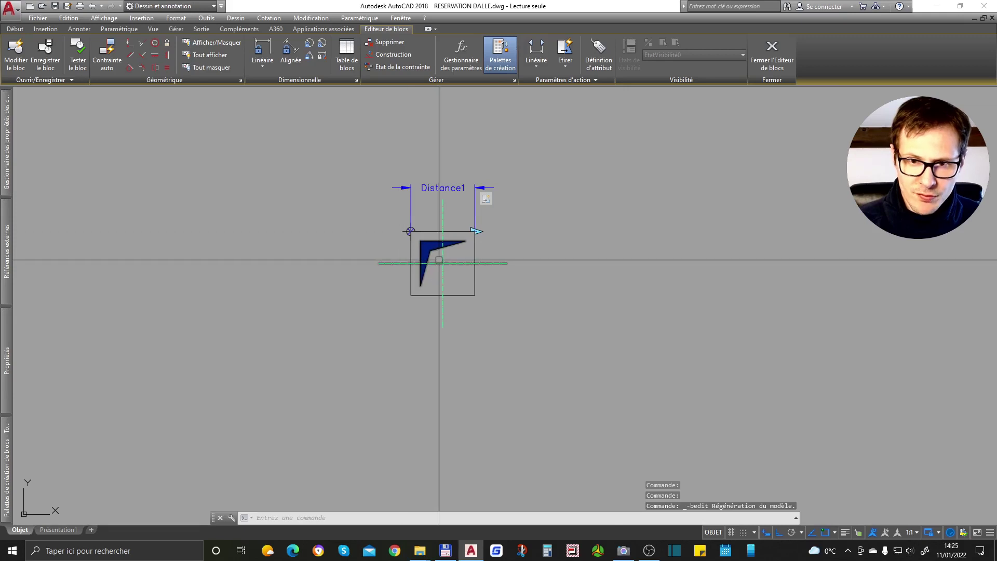
pyautogui.scroll(2, 439, 262)
pyautogui.scroll(4, 451, 187)
# Delete the horizontal and vertical axis lines from the résa block and regenerate the display
pyautogui.click(452, 187)
pyautogui.click(407, 210)
pyautogui.scroll(-4, 390, 186)
pyautogui.click(518, 240)
pyautogui.click(506, 274)
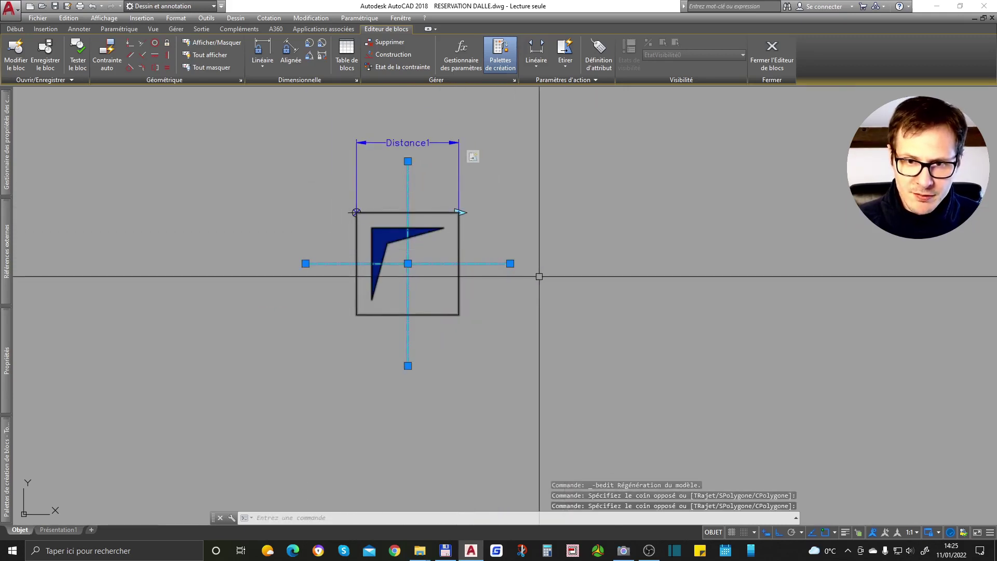
pyautogui.press('Delete')
pyautogui.press('Escape')
pyautogui.write('rg')
pyautogui.press('Return')
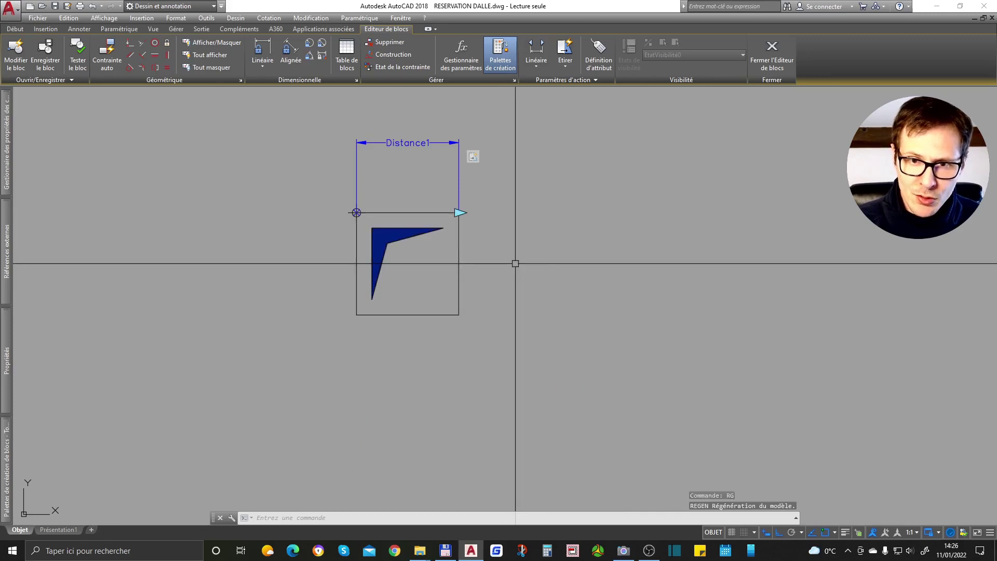
pyautogui.scroll(-2, 441, 251)
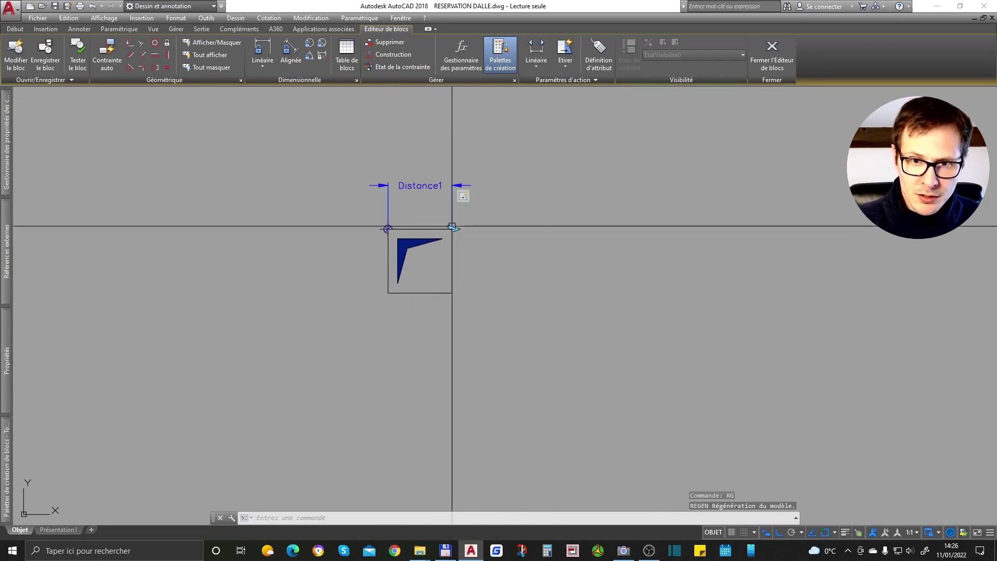
pyautogui.scroll(2, 447, 257)
pyautogui.write('rg')
pyautogui.press('Return')
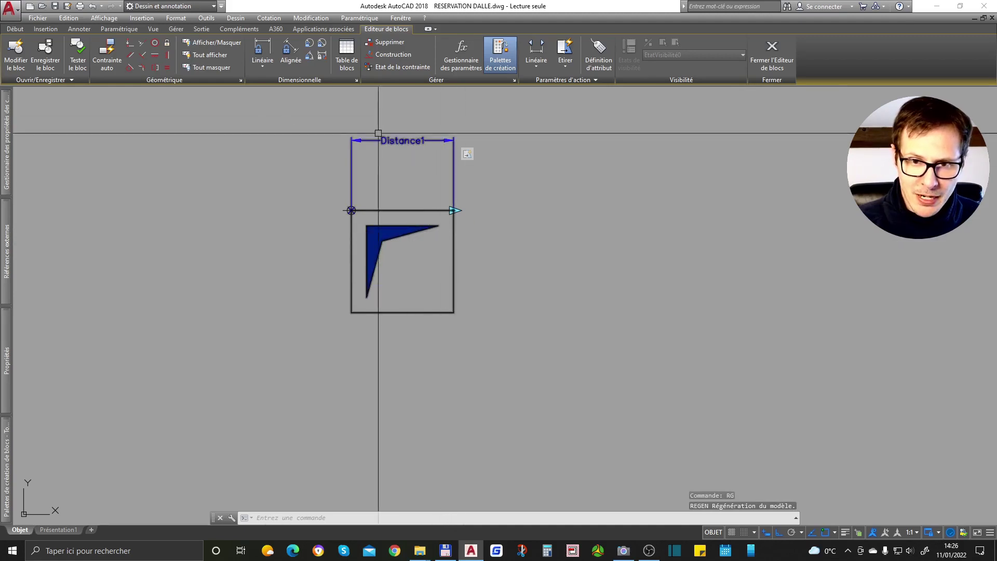
# Add a vertical linear parameter with 1 grip from the square's upper-left corner to its lower-left corner, labelled on the left side
pyautogui.scroll(-1, 436, 222)
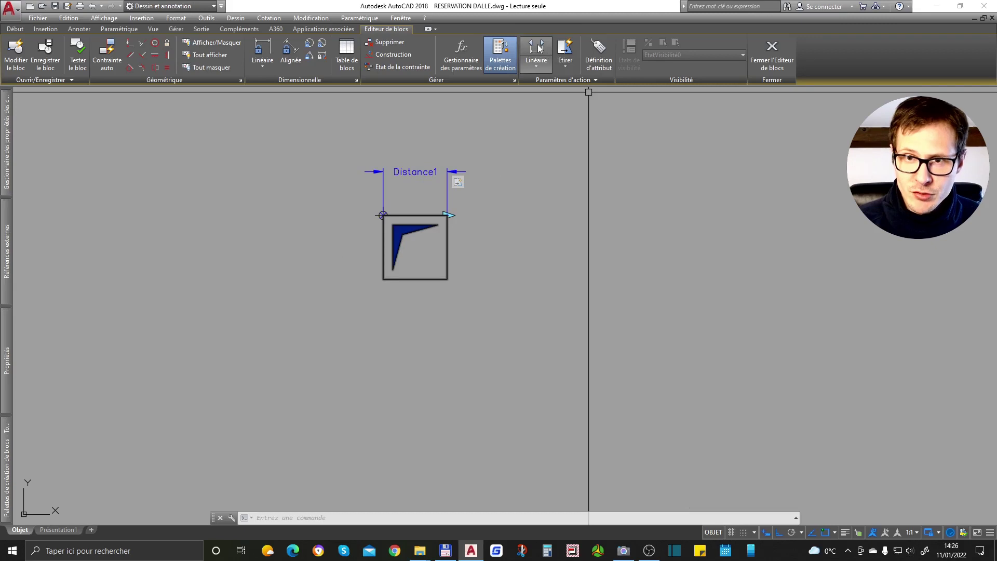
pyautogui.click(536, 49)
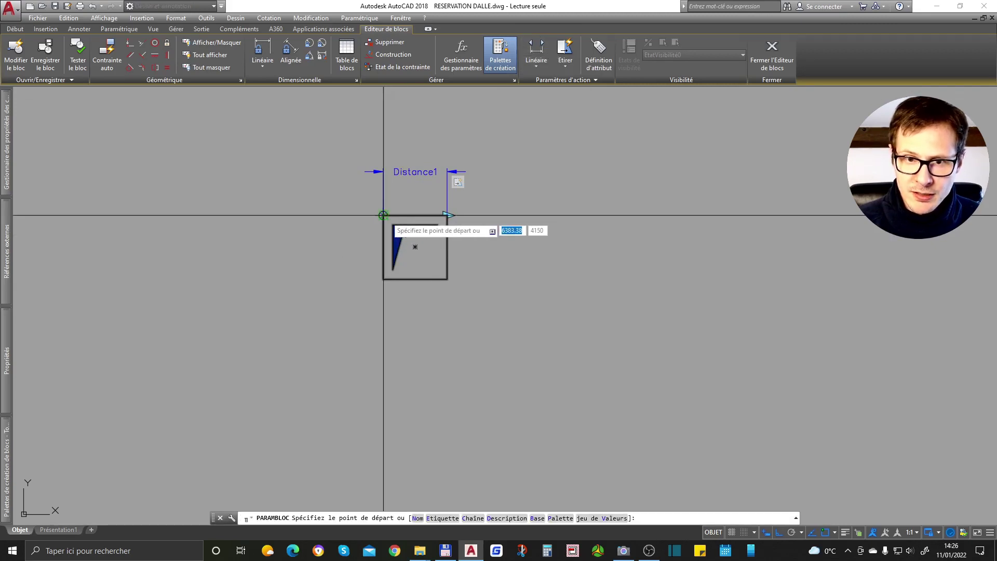
pyautogui.click(382, 215)
pyautogui.click(382, 279)
pyautogui.click(341, 275)
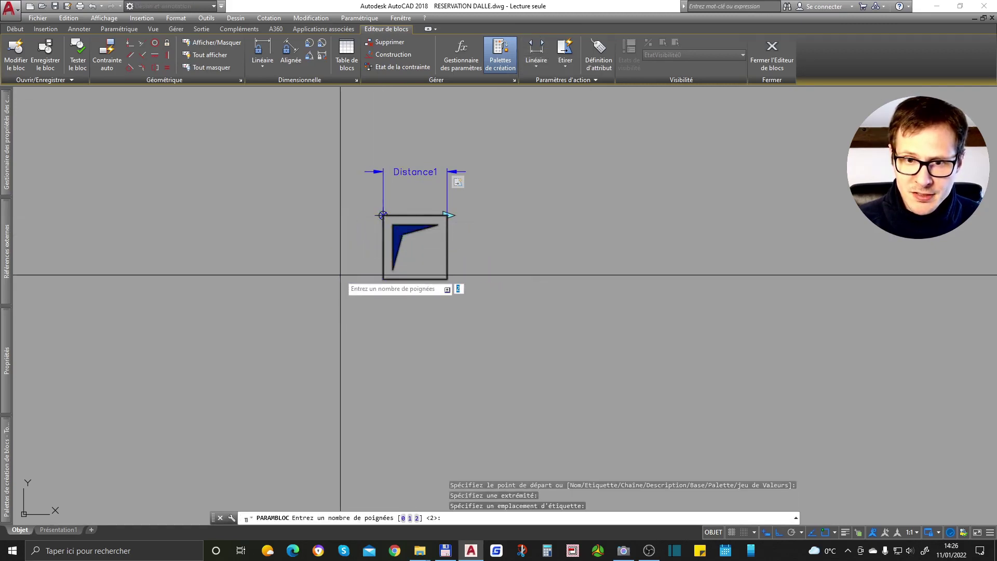
pyautogui.write('1')
pyautogui.press('Return')
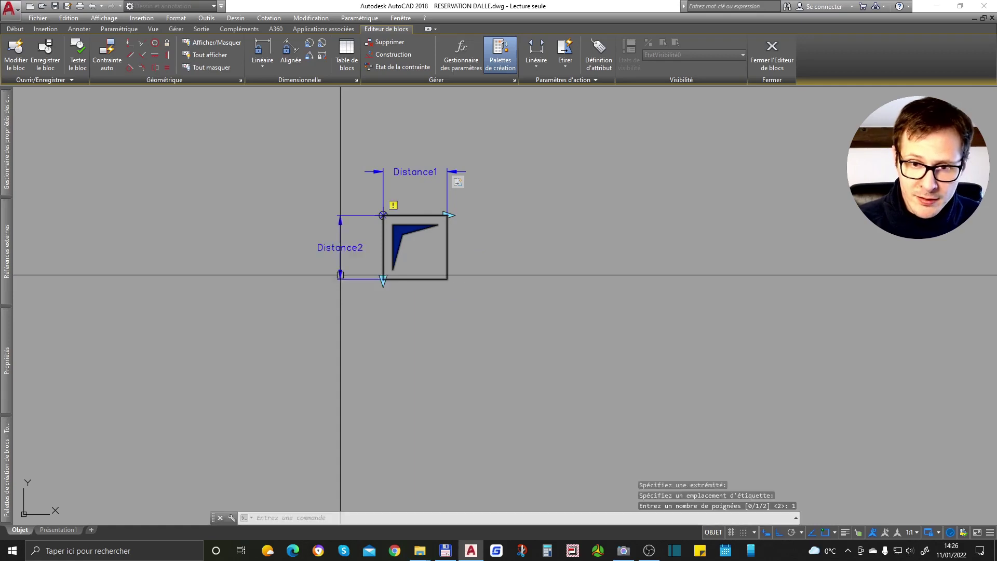
# Attach a stretch action to the vertical parameter's lower point, framing the block's lower part and including all its objects, and save and close the block
pyautogui.click(340, 248)
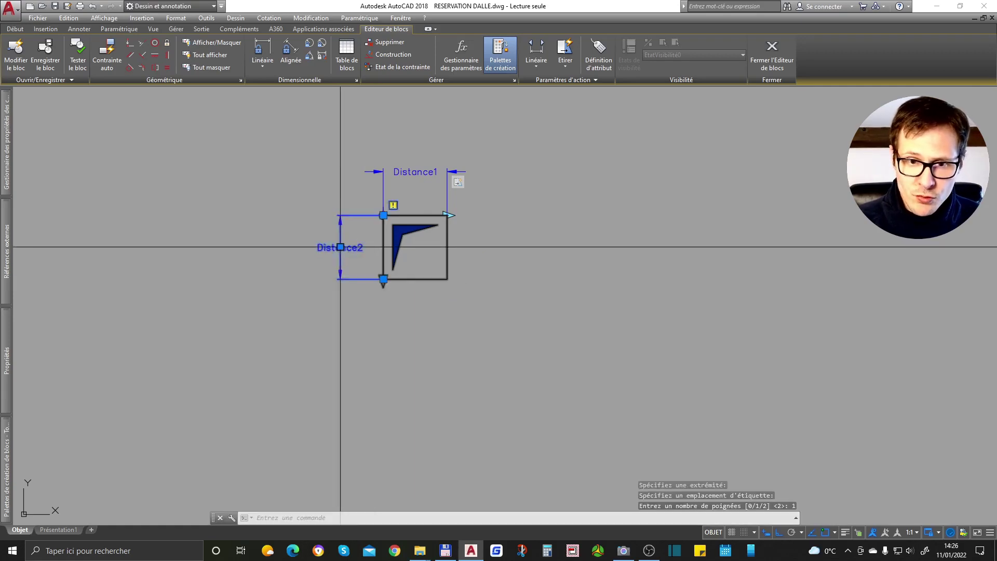
pyautogui.click(390, 206)
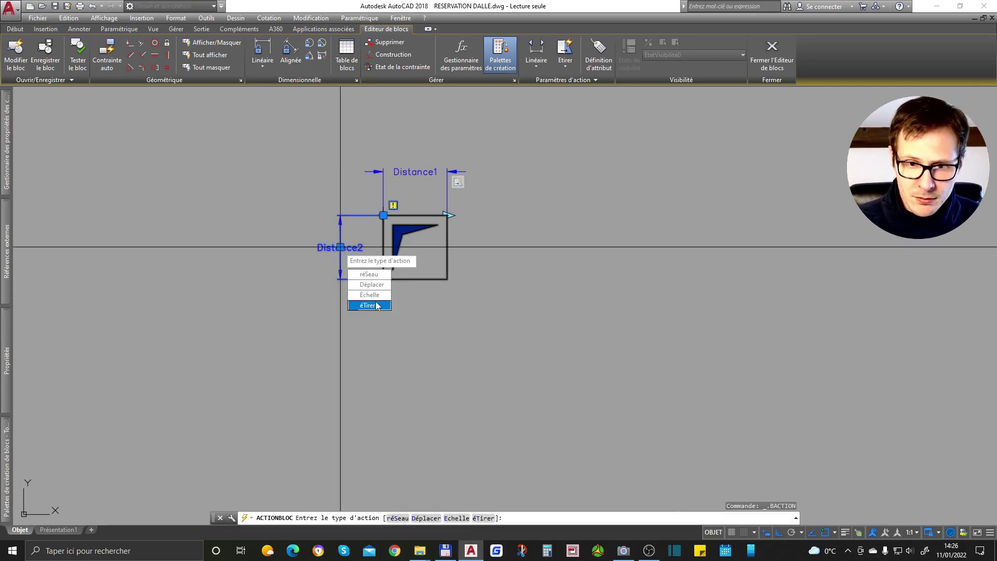
pyautogui.click(377, 306)
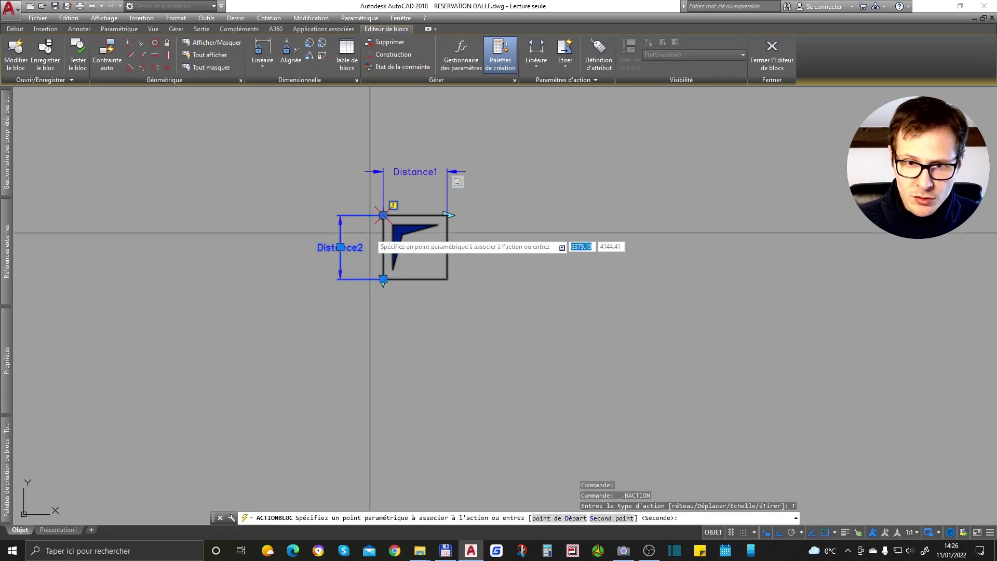
pyautogui.click(383, 279)
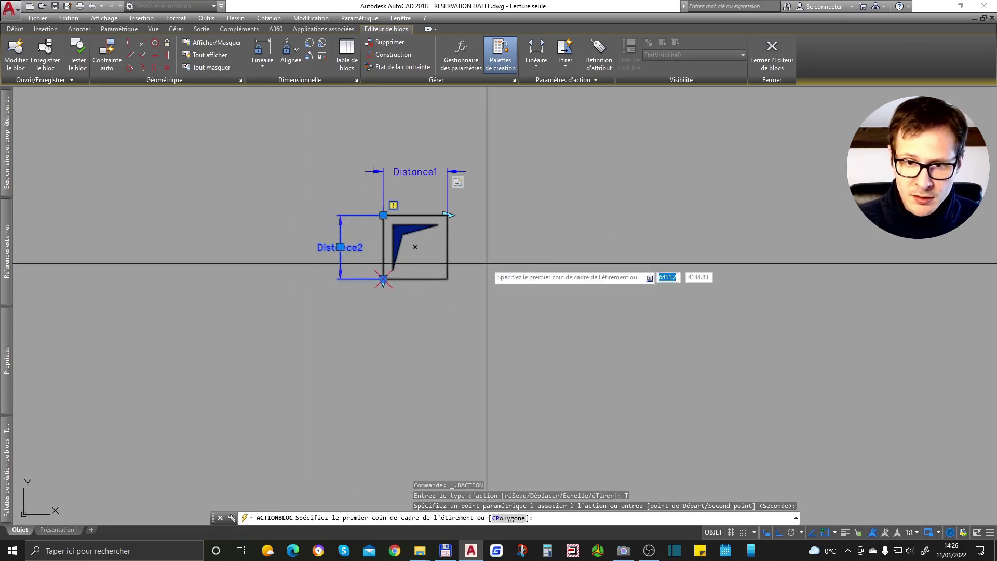
pyautogui.click(511, 251)
pyautogui.click(206, 347)
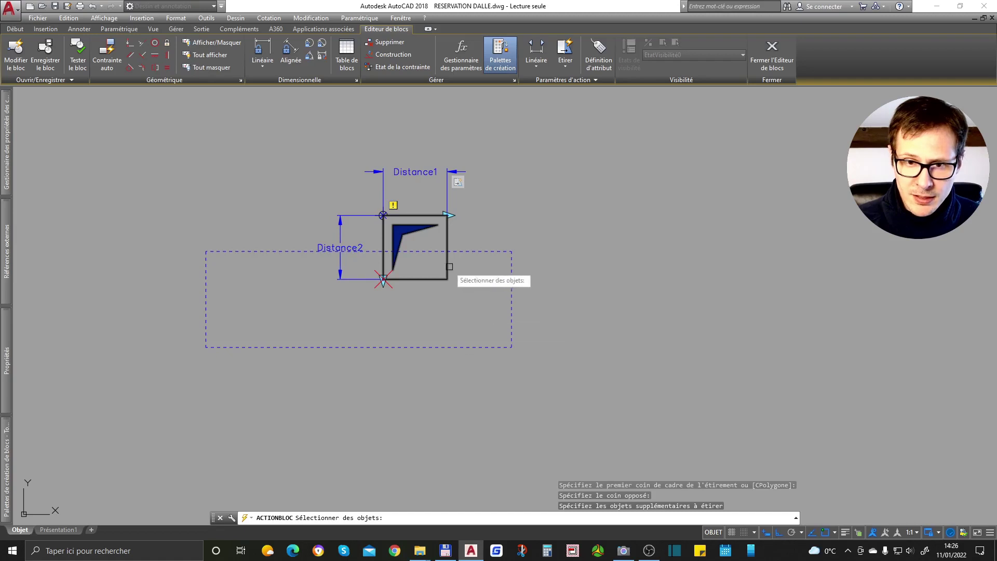
pyautogui.click(373, 295)
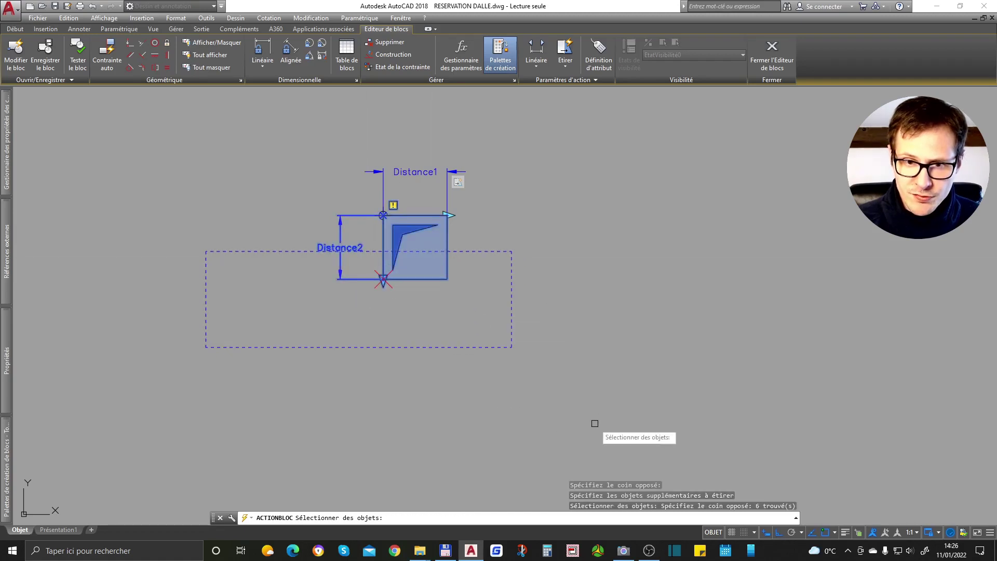
pyautogui.press('Return')
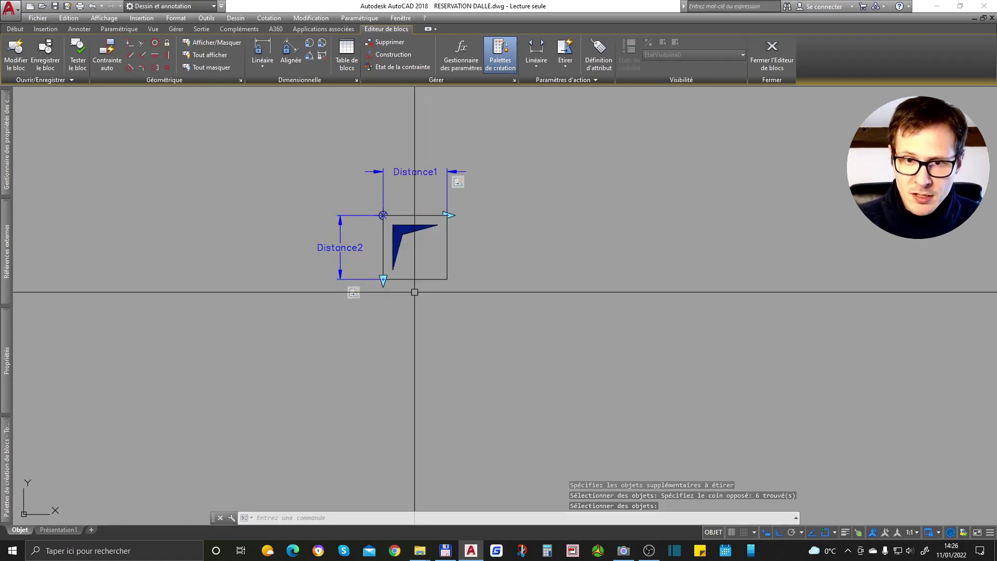
pyautogui.click(772, 50)
pyautogui.click(498, 258)
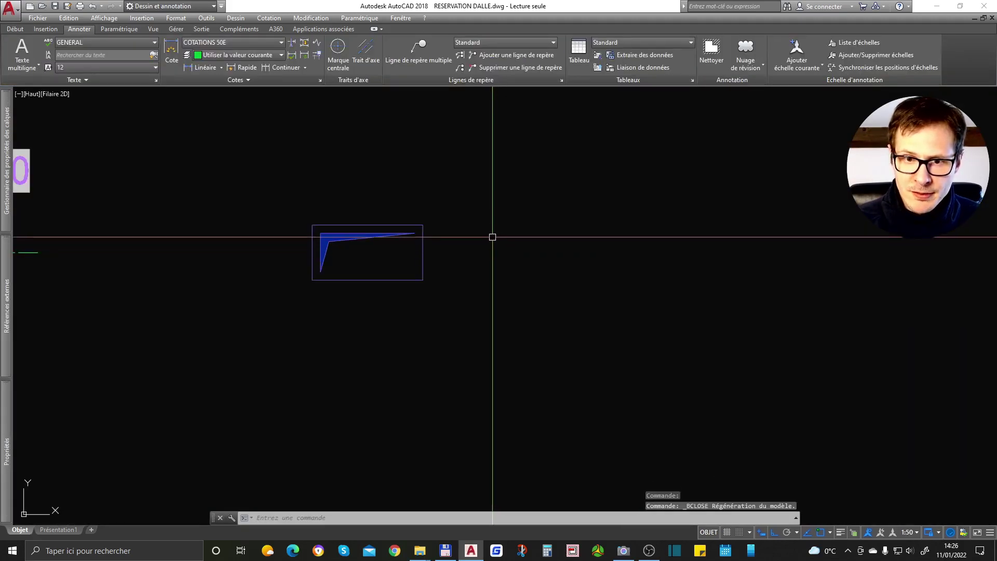
# Stretch the résa block's height to about 45 and widen it with its dynamic arrow grips, and clear the selection
pyautogui.click(494, 238)
pyautogui.click(356, 341)
pyautogui.click(312, 281)
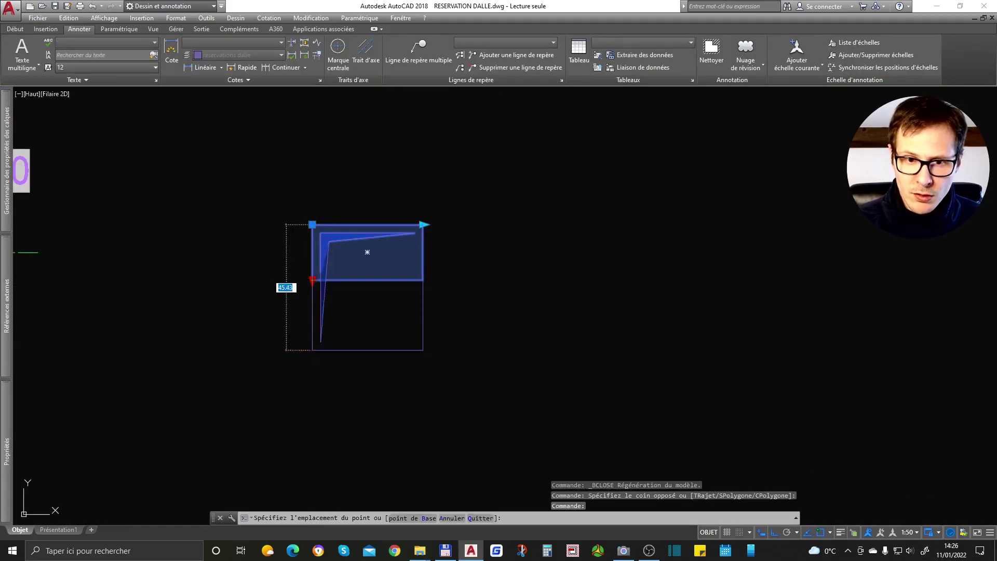
pyautogui.click(313, 350)
pyautogui.click(423, 225)
pyautogui.click(550, 347)
pyautogui.press('Escape')
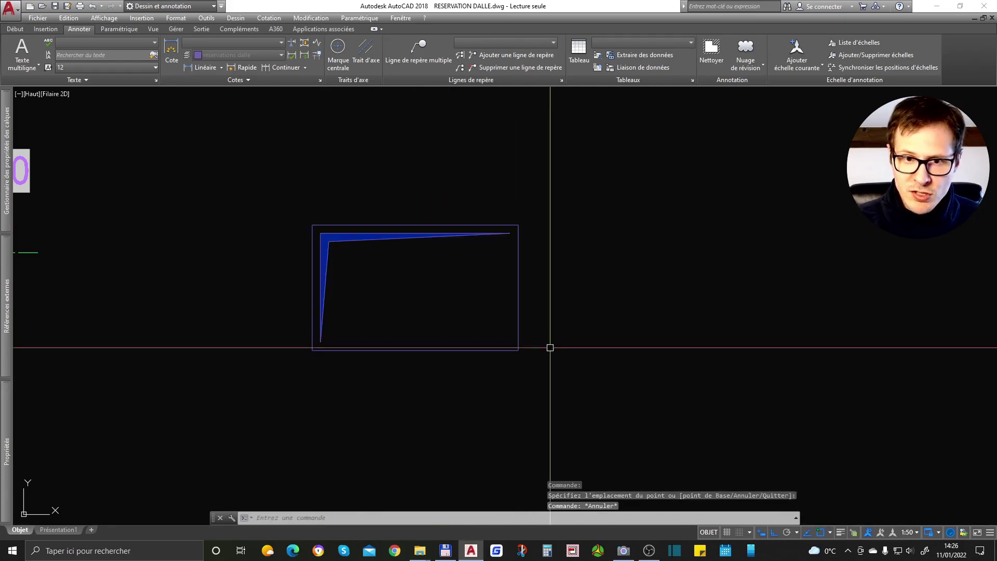
# Reset the stretched résa block to its default dimensions
pyautogui.click(372, 227)
pyautogui.rightClick(374, 232)
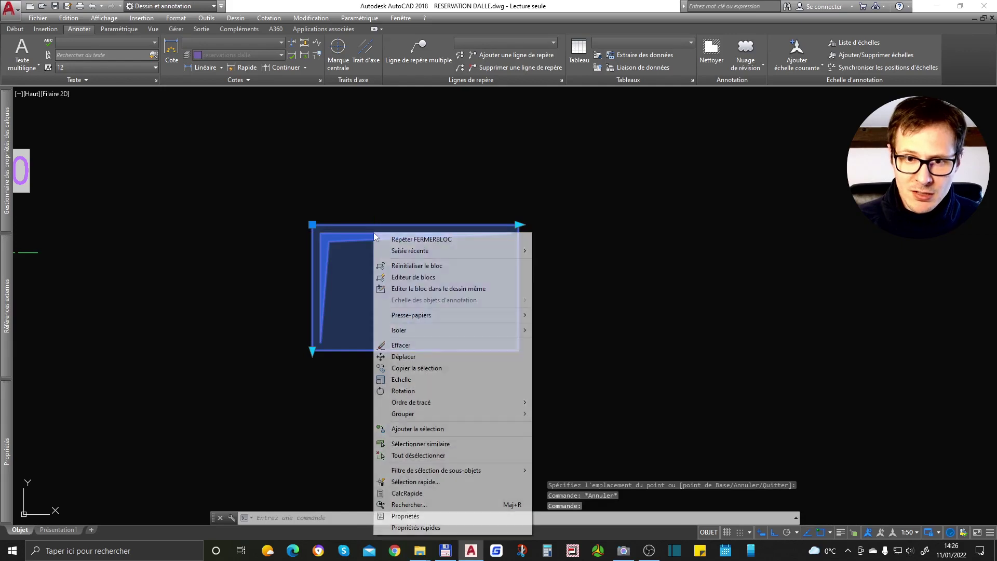
pyautogui.click(425, 265)
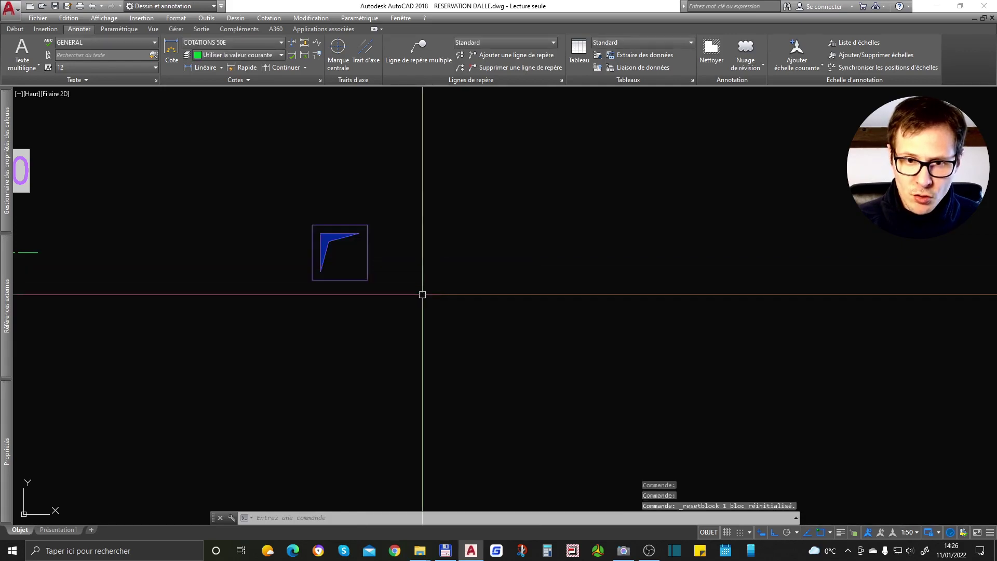
# Test the résa block's width grip by narrowing it twice and widening it to about 36
pyautogui.click(469, 145)
pyautogui.click(274, 356)
pyautogui.scroll(-2, 273, 336)
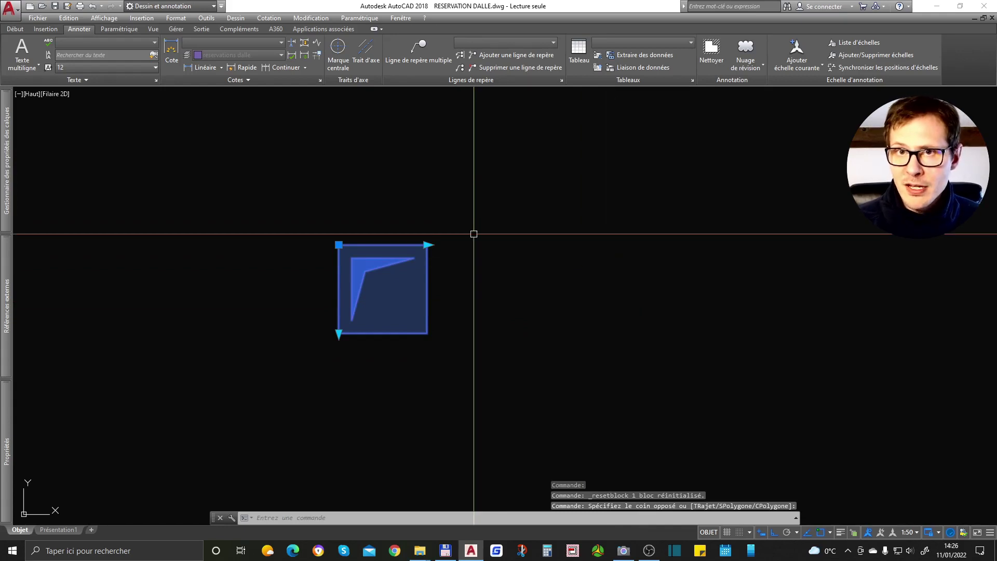
pyautogui.click(427, 245)
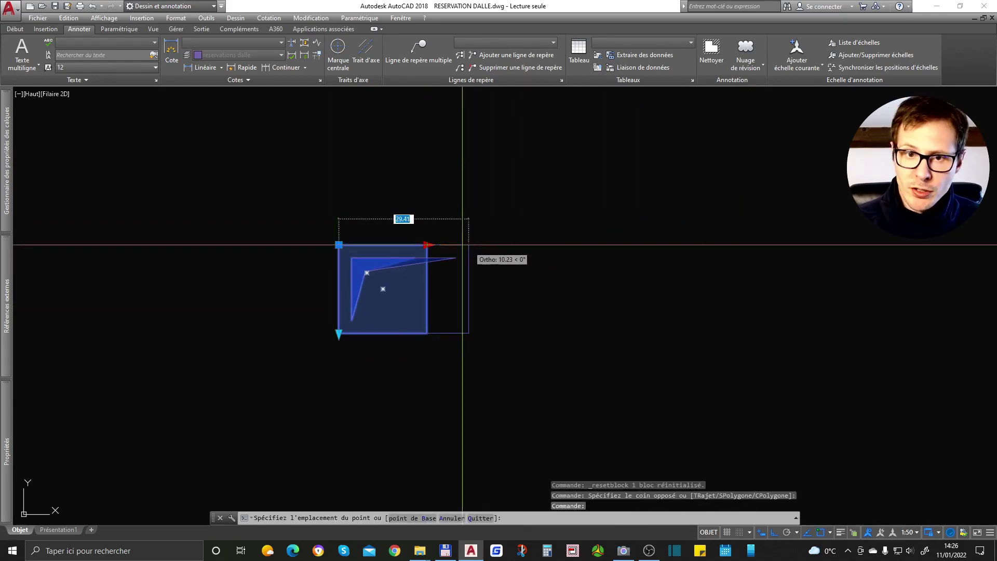
pyautogui.click(391, 234)
pyautogui.click(391, 245)
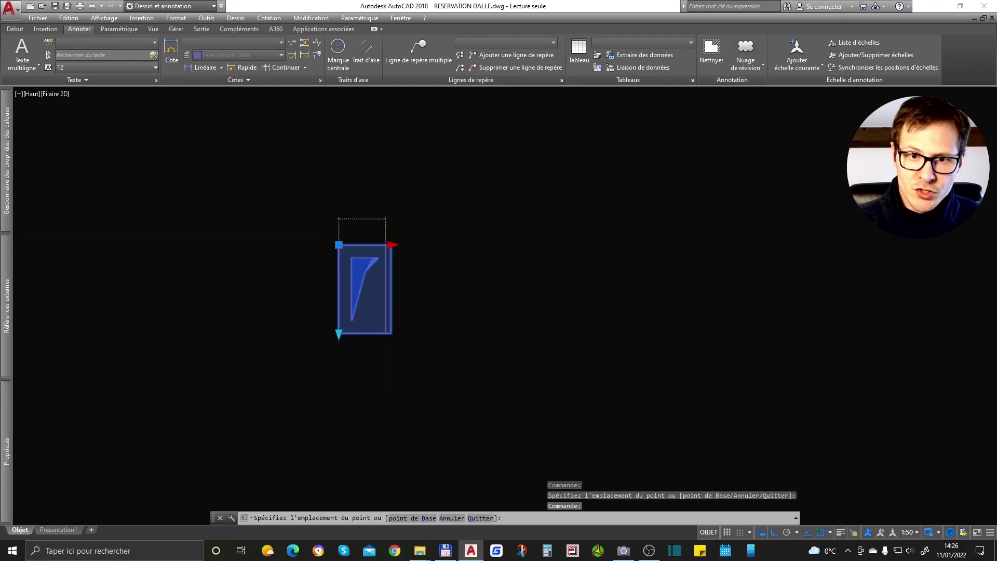
pyautogui.click(376, 243)
pyautogui.click(376, 243)
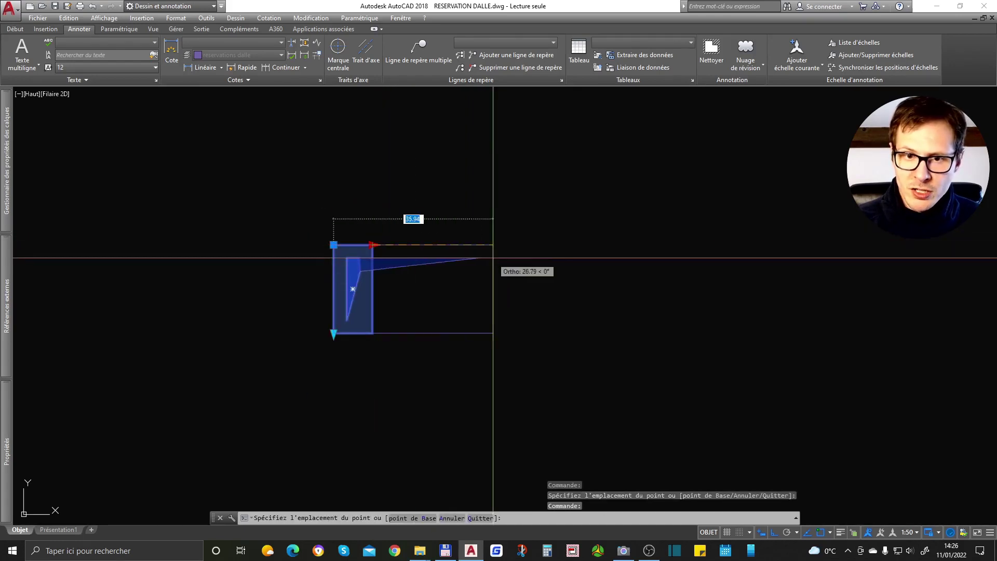
pyautogui.click(496, 245)
pyautogui.scroll(-2, 343, 226)
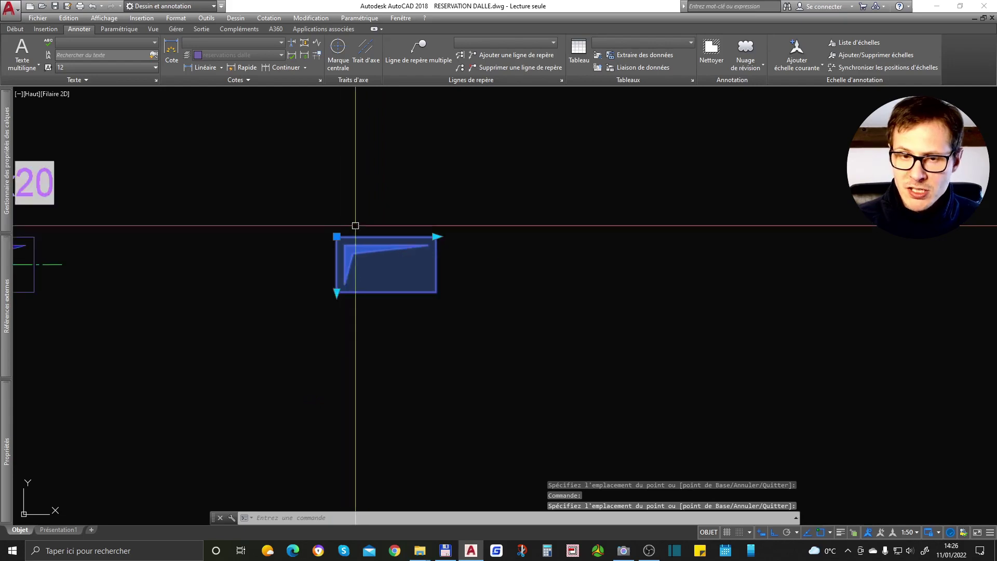
pyautogui.scroll(1, 366, 229)
# Reset the widened résa block to its original square and clear the selection
pyautogui.rightClick(364, 300)
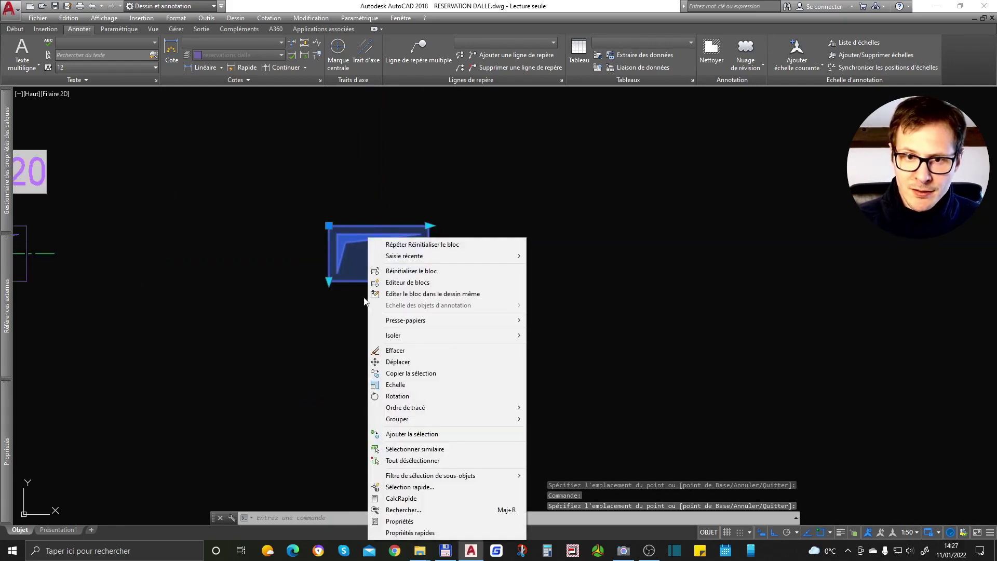
pyautogui.click(486, 270)
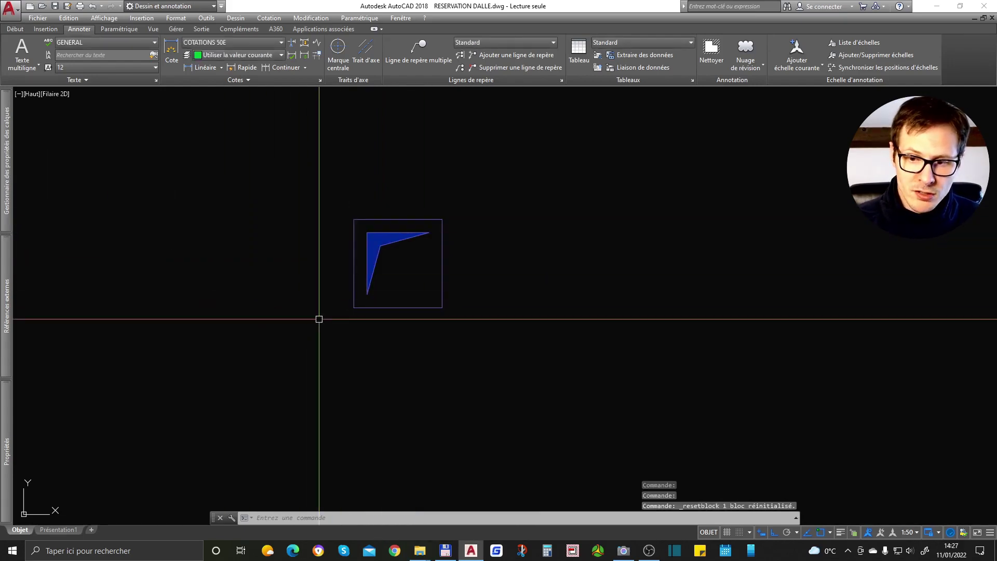
pyautogui.scroll(4, 427, 228)
pyautogui.scroll(-4, 426, 228)
pyautogui.press('Escape')
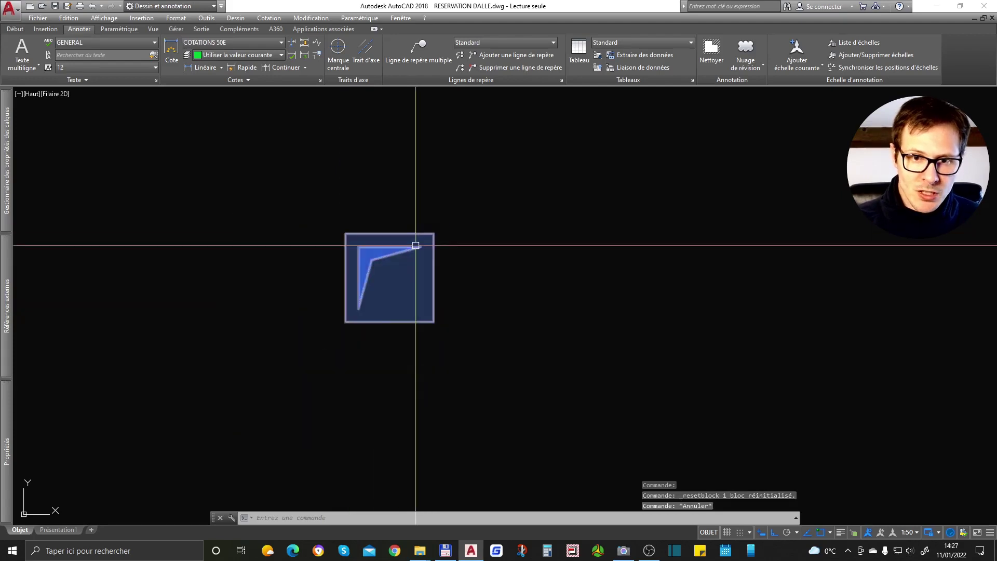
# Reopen the square résa block in the block editor with both linear parameters in view
pyautogui.click(389, 234)
pyautogui.rightClick(377, 246)
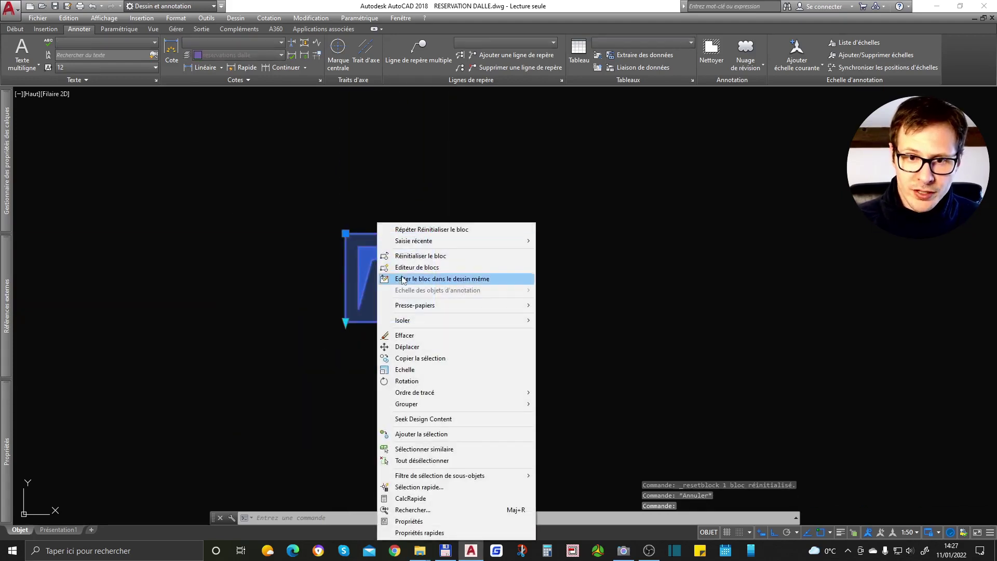
pyautogui.click(405, 266)
pyautogui.scroll(6, 774, 161)
pyautogui.moveTo(774, 160); pyautogui.dragTo(599, 156, button='middle')
pyautogui.moveTo(497, 138); pyautogui.dragTo(505, 178, button='middle')
pyautogui.scroll(-5, 499, 162)
pyautogui.scroll(10, 525, 142)
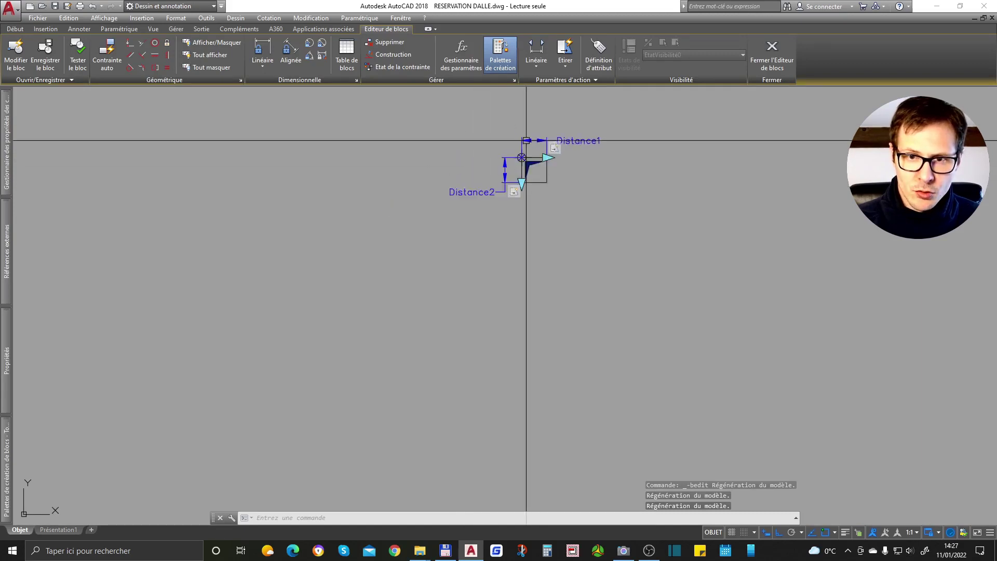
pyautogui.moveTo(659, 246)
pyautogui.mouseDown(button='middle')
pyautogui.moveTo(494, 300)
pyautogui.moveTo(647, 252)
pyautogui.mouseUp(button='middle')
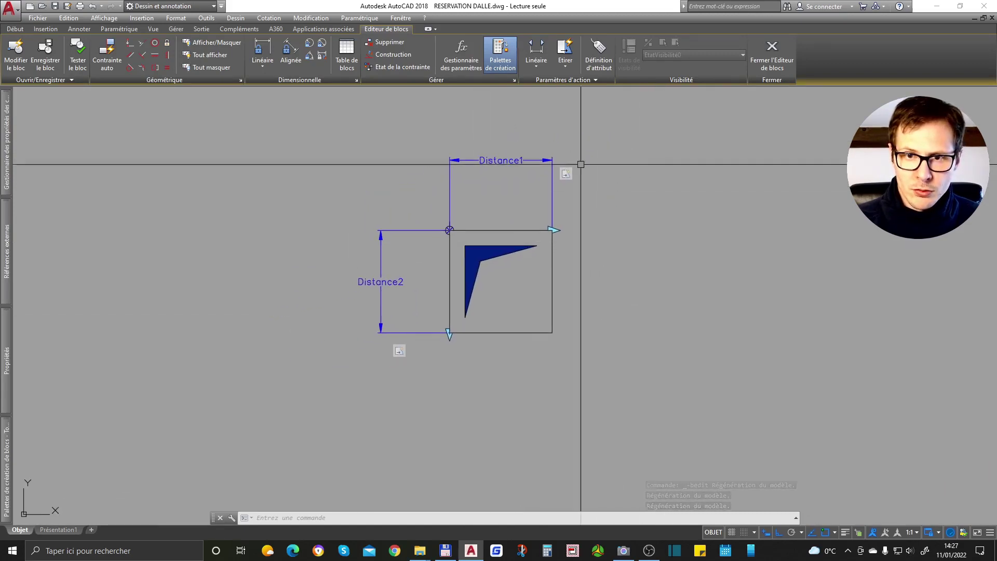
pyautogui.moveTo(517, 182); pyautogui.dragTo(524, 173, button='middle')
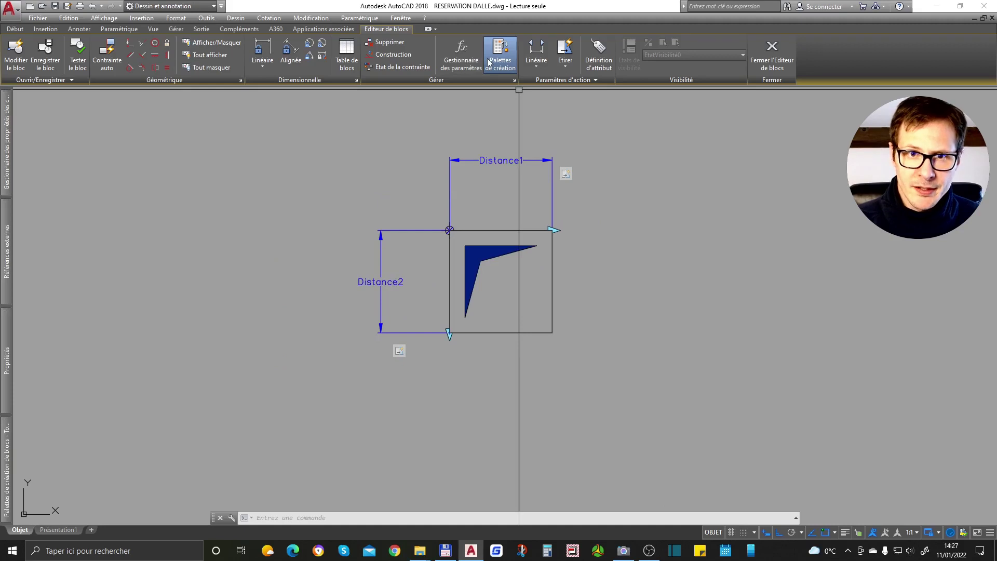
pyautogui.click(602, 49)
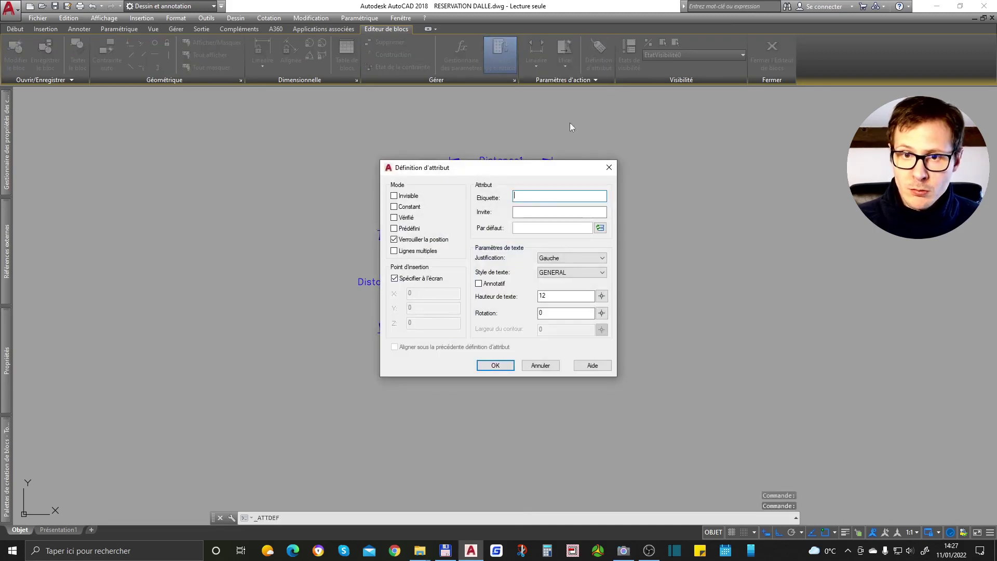
pyautogui.press('Escape')
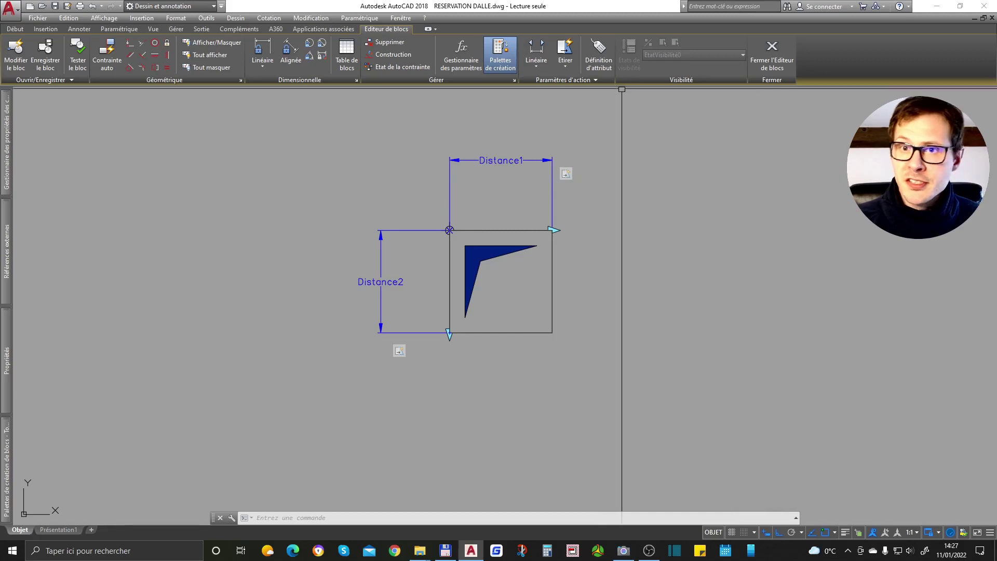
pyautogui.click(599, 52)
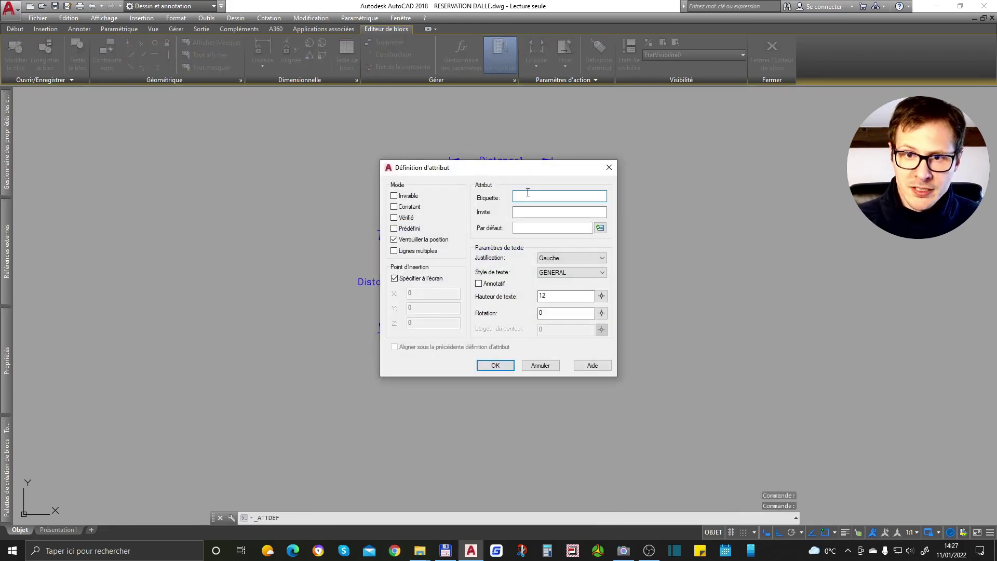
pyautogui.press('Escape')
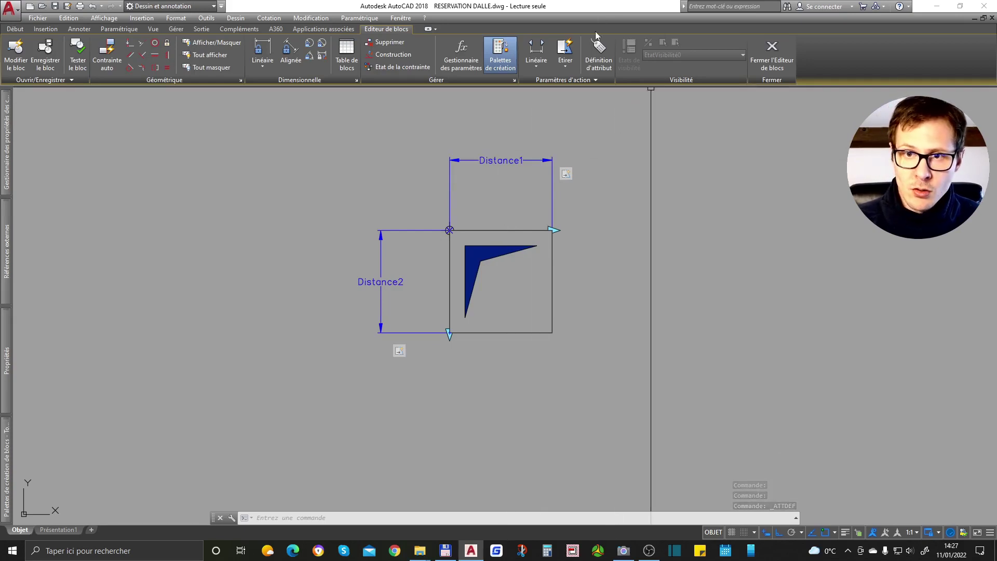
# Start an attribute definition with the tag TXT_RESA and the prompt "écrire texte"
pyautogui.click(600, 54)
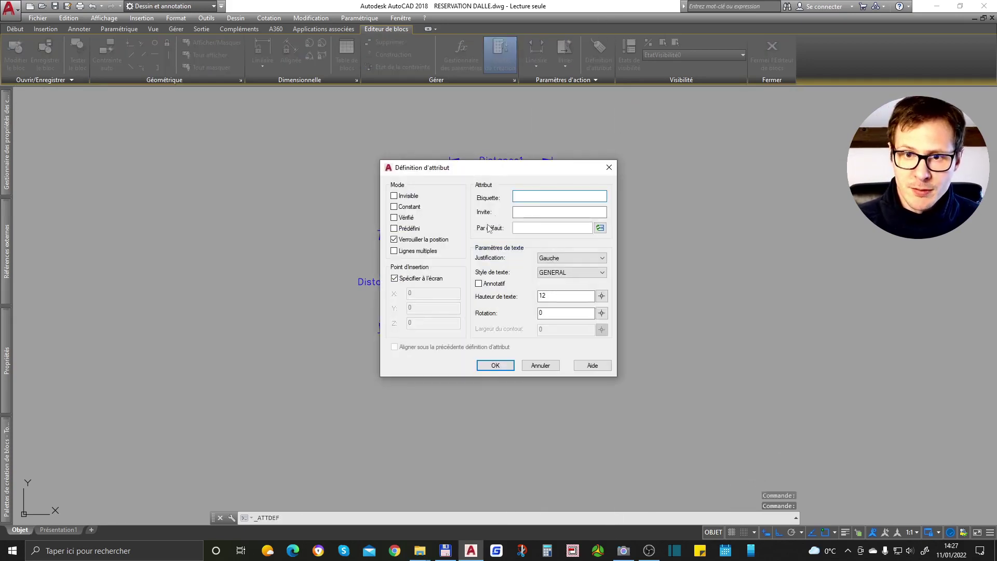
pyautogui.write('TEXTE')
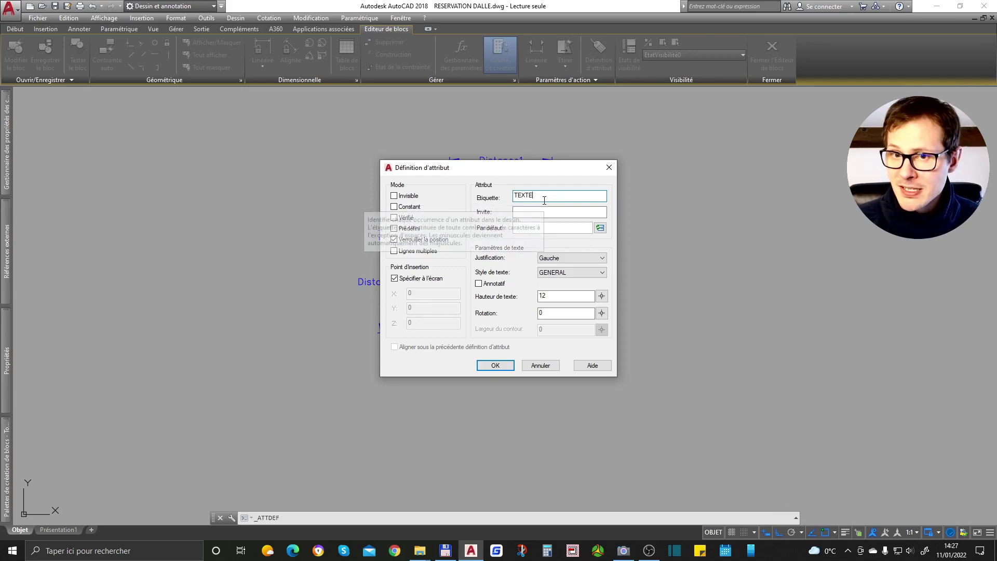
pyautogui.doubleClick(545, 201)
pyautogui.write('TXT_RESA')
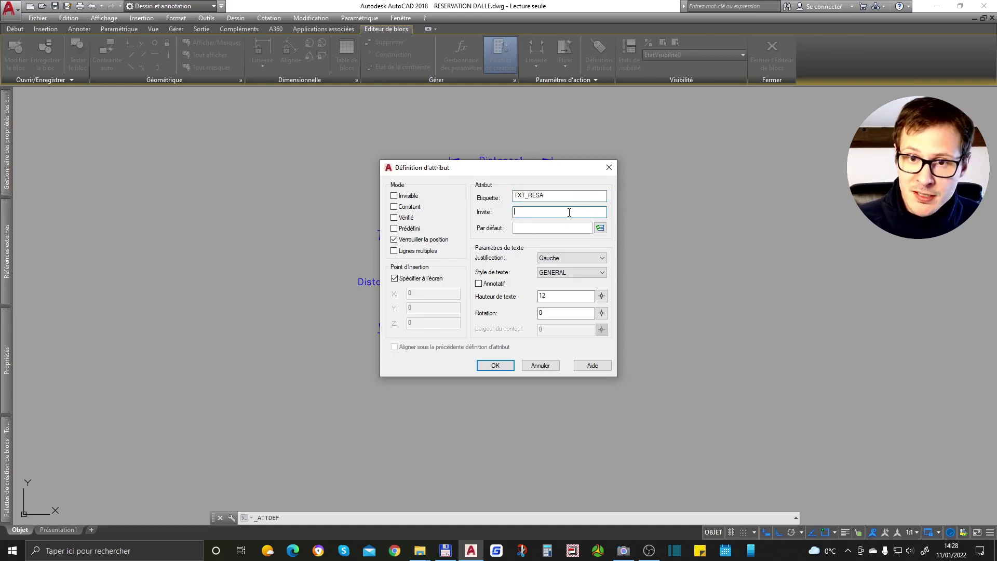
pyautogui.write('écrire texte')
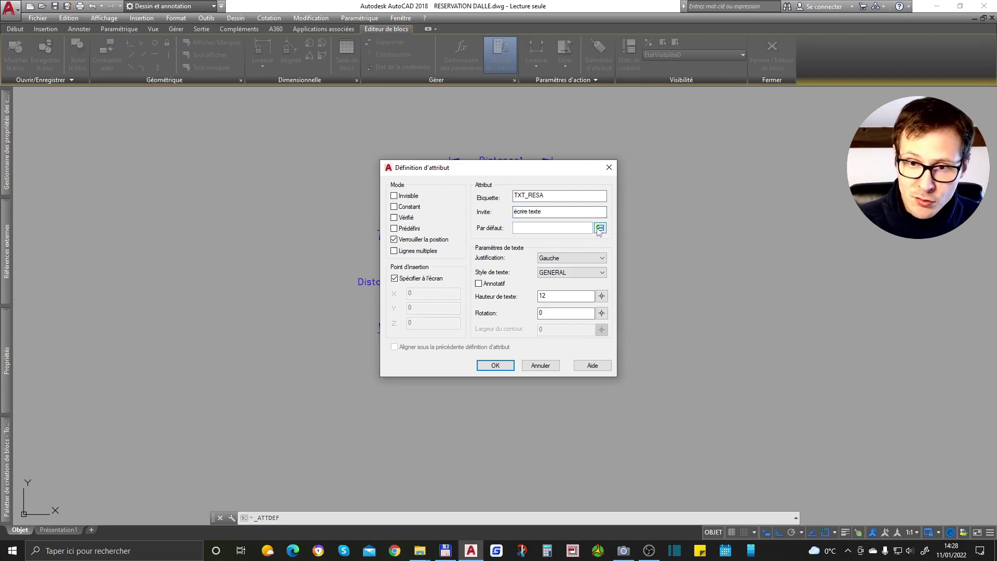
# Give the TXT_RESA attribute the default value txt and place it just above the block's square
pyautogui.click(505, 367)
pyautogui.scroll(-2, 488, 273)
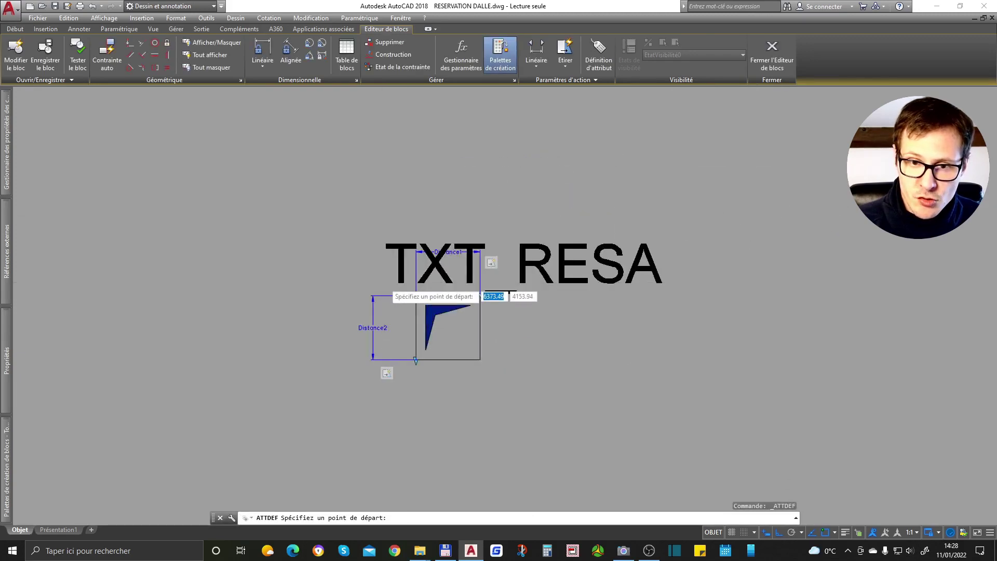
pyautogui.scroll(2, 390, 268)
pyautogui.click(391, 268)
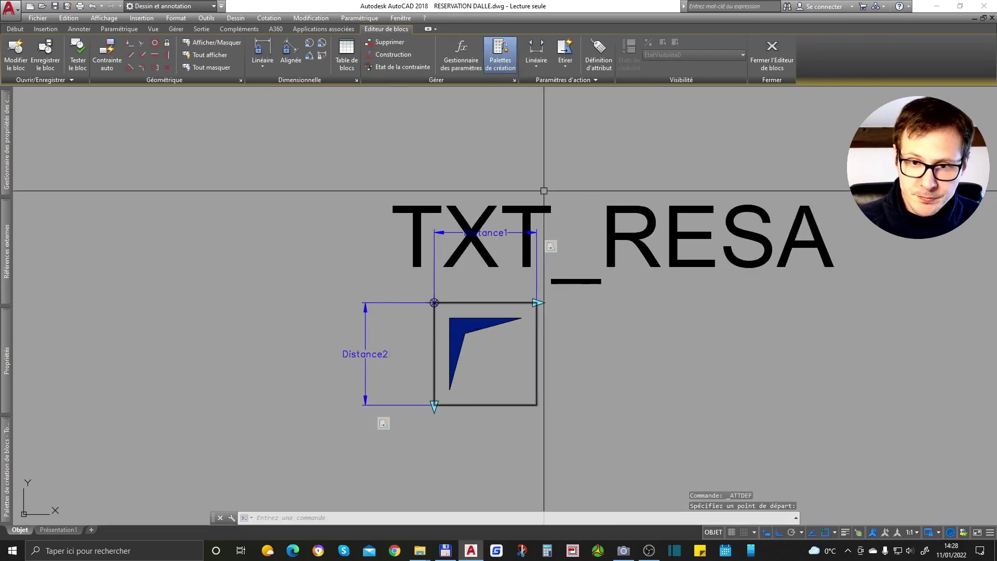
# Close the block editor, saving the changes to the résa block
pyautogui.scroll(-4, 486, 198)
pyautogui.scroll(2, 588, 253)
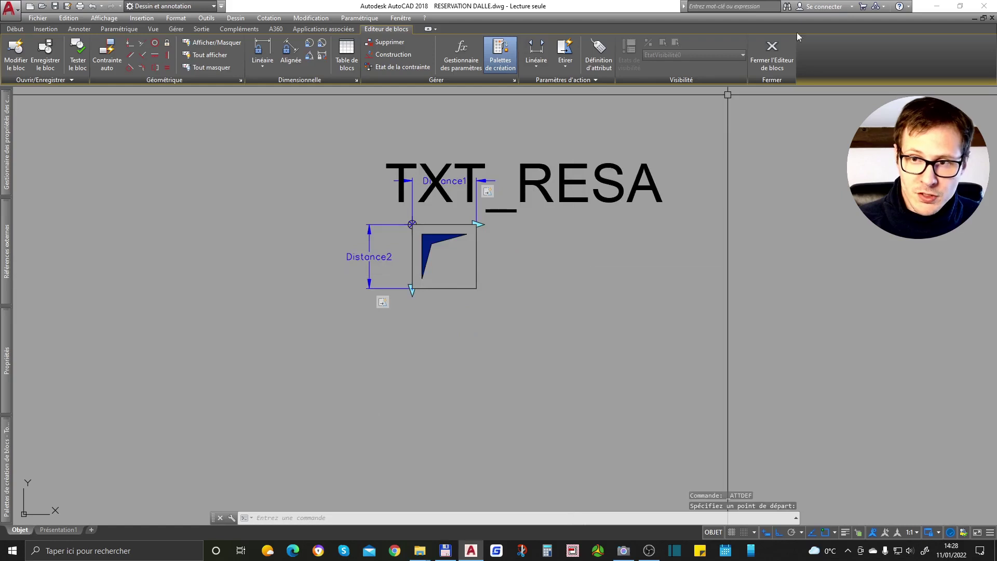
pyautogui.click(777, 57)
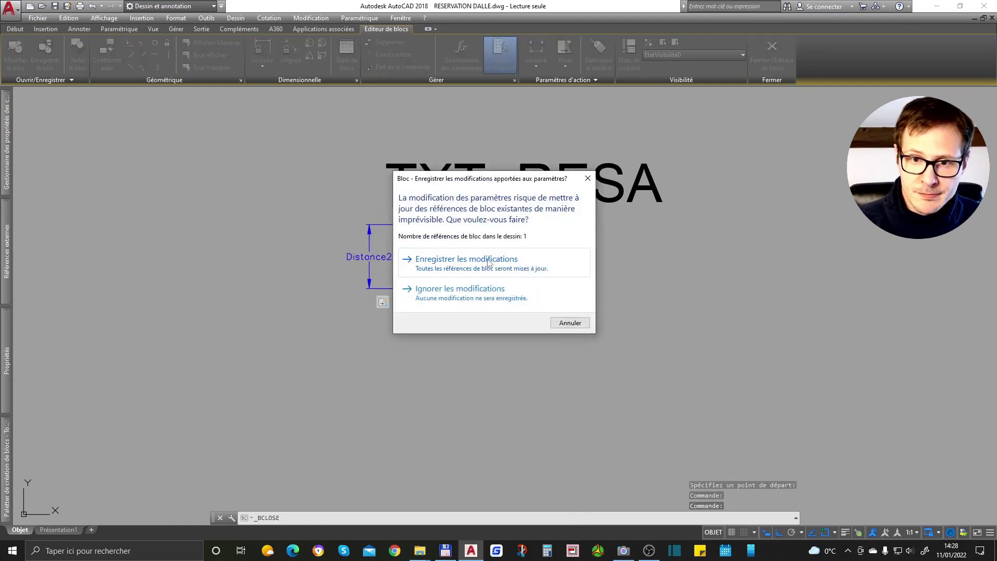
pyautogui.click(489, 262)
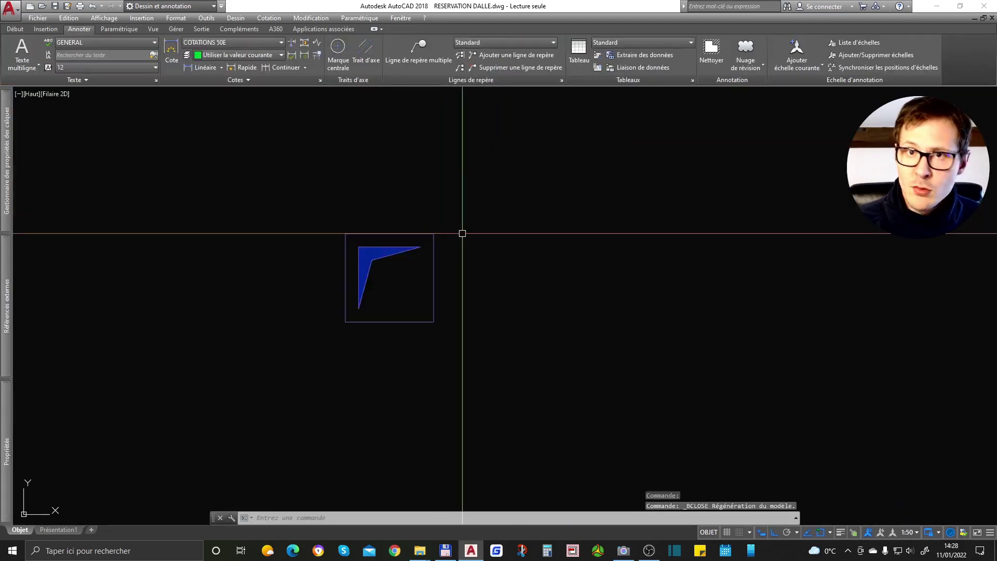
pyautogui.scroll(-2, 462, 233)
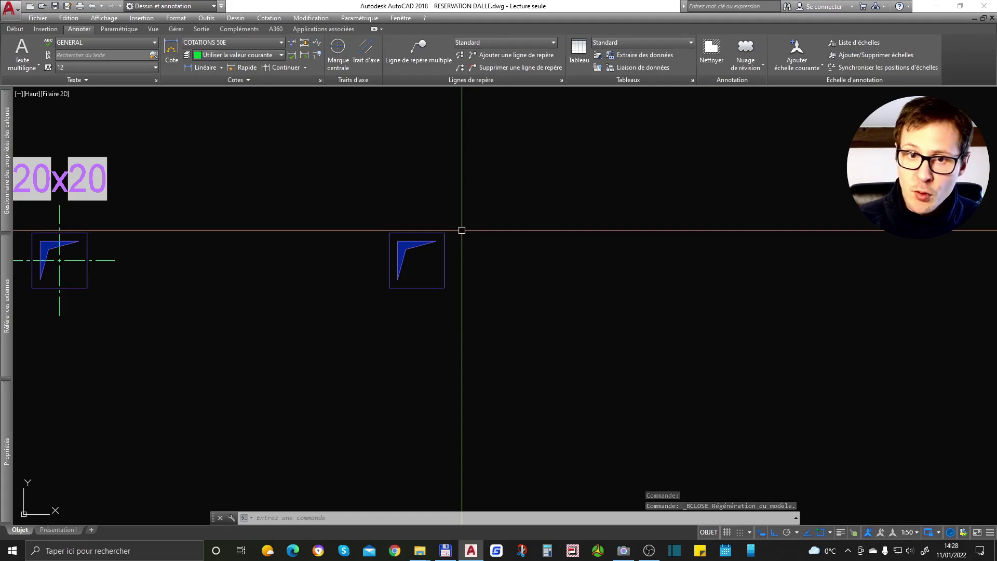
# Synchronize the attributes of the résa block with ATTSYNC, selecting the block in the drawing
pyautogui.write('at')
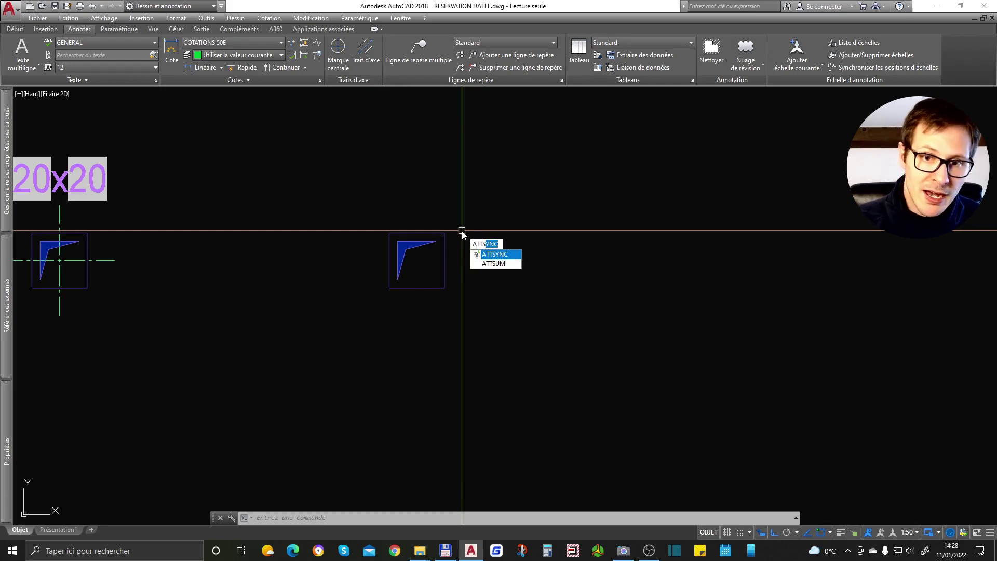
pyautogui.press('Return')
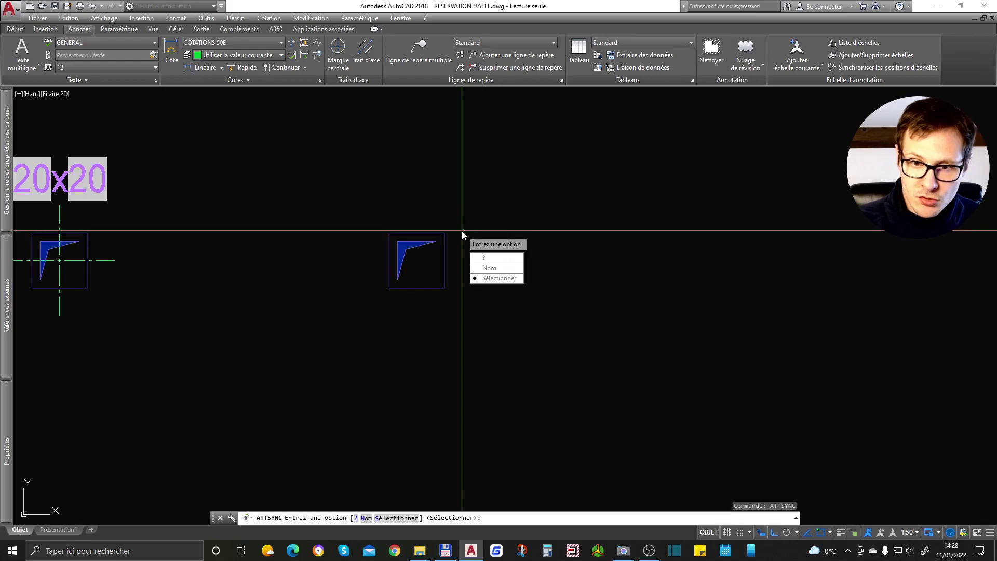
pyautogui.press('Return')
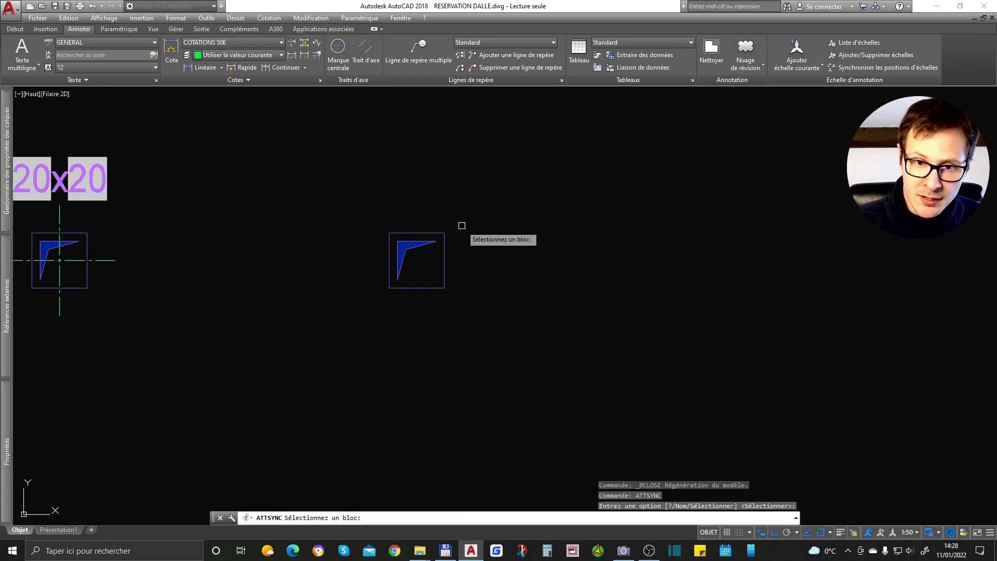
pyautogui.click(438, 232)
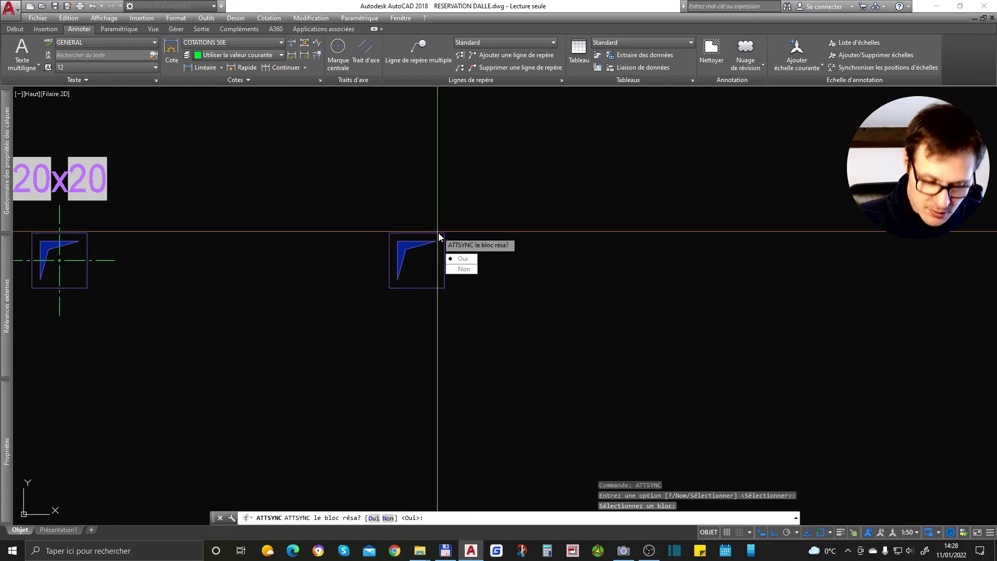
pyautogui.press('Return')
pyautogui.click(438, 231)
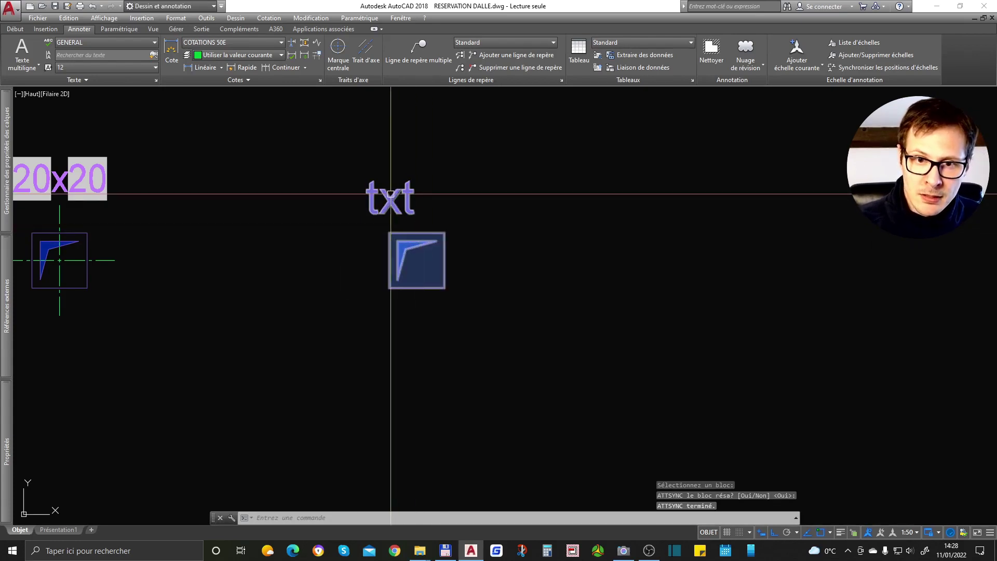
pyautogui.scroll(-2, 500, 205)
pyautogui.press('Escape')
# Set the TXT_RESA attribute value of the new résa block to 20x20
pyautogui.scroll(2, 436, 205)
pyautogui.doubleClick(439, 205)
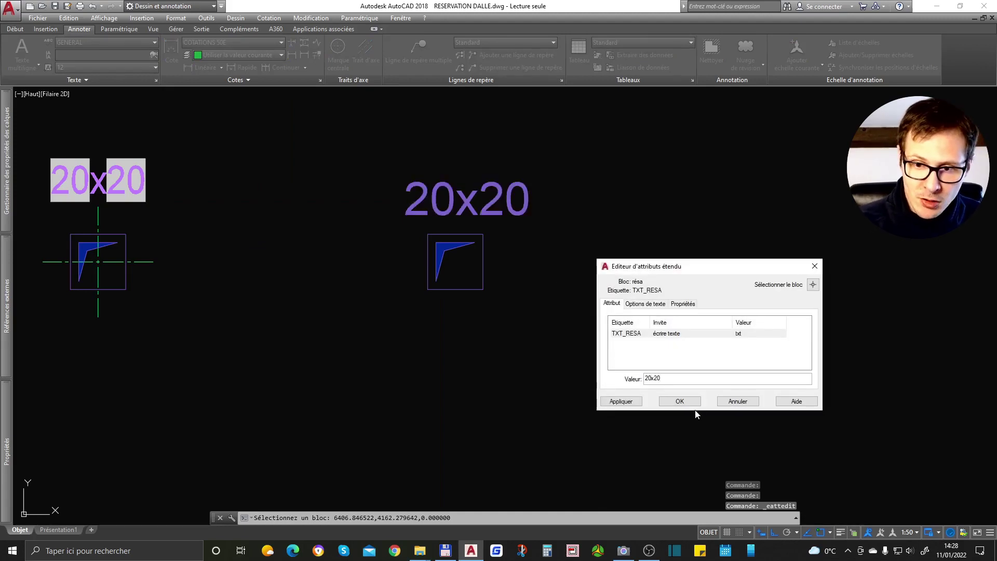
pyautogui.click(680, 401)
# Stretch the finished example block with centre lines to a width of 30 and regenerate the drawing
pyautogui.scroll(-2, 580, 249)
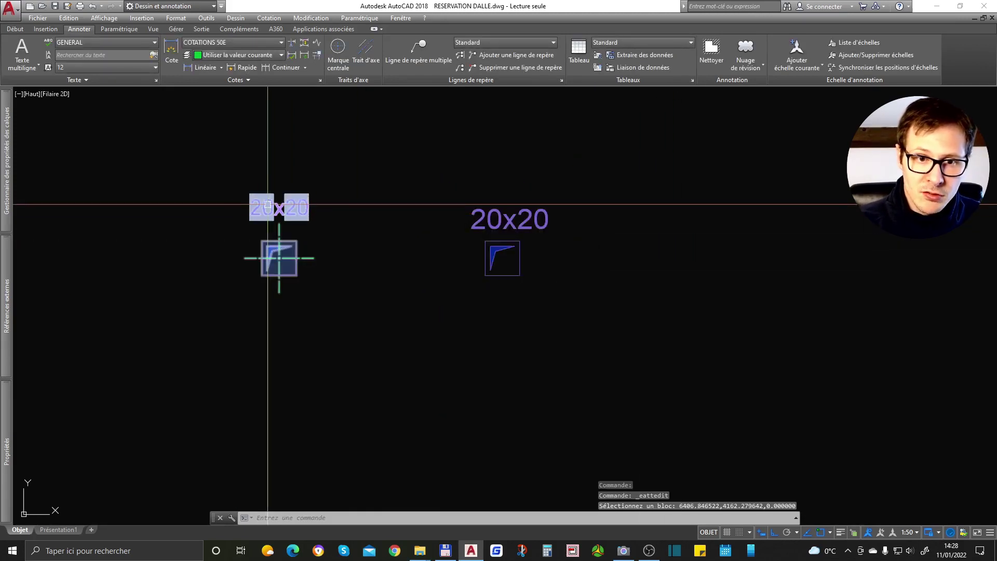
pyautogui.click(288, 247)
pyautogui.click(297, 240)
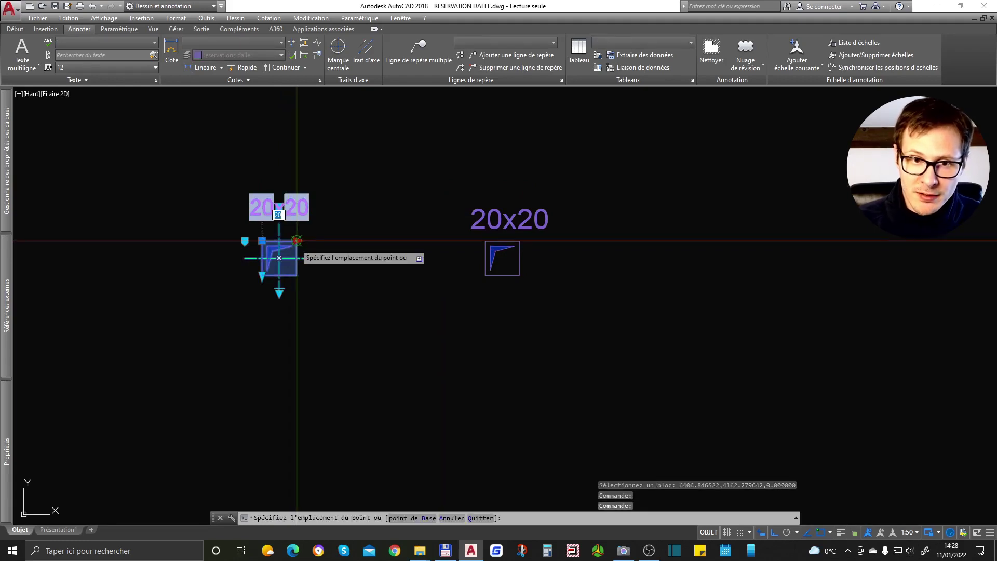
pyautogui.write('30')
pyautogui.press('Return')
pyautogui.write('RG')
pyautogui.press('Return')
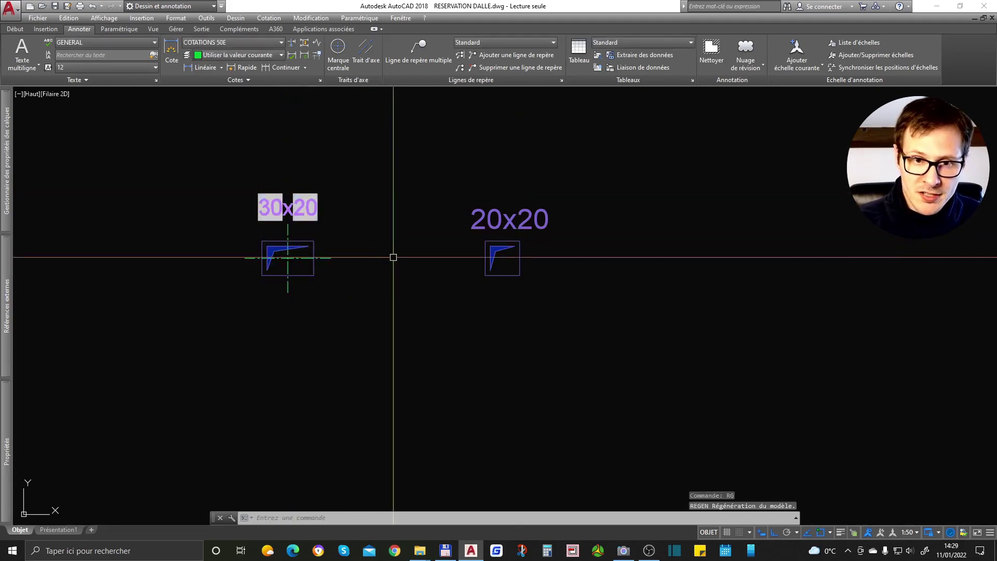
# Stretch the new résa block to a width of 30 and regenerate the drawing
pyautogui.click(502, 248)
pyautogui.click(520, 241)
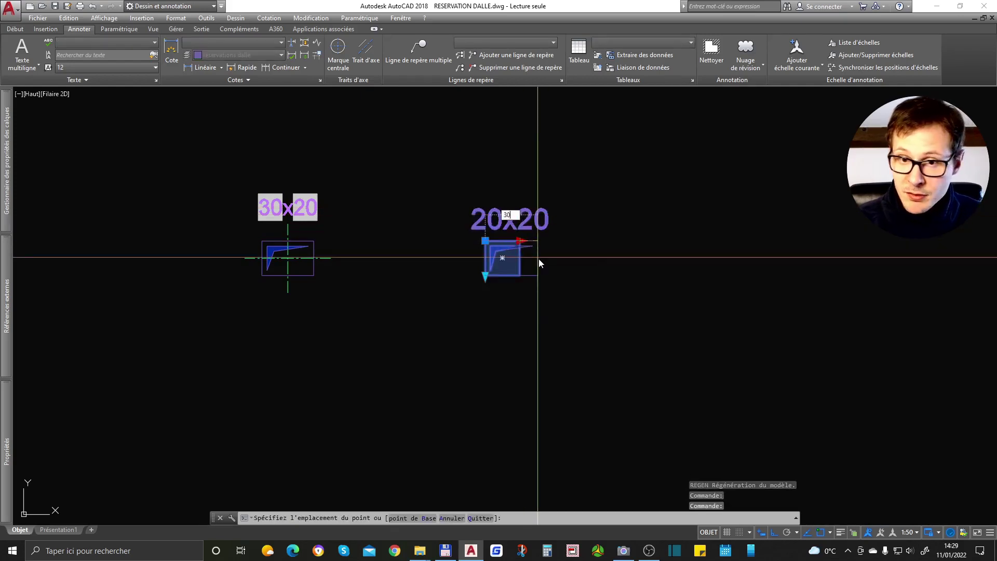
pyautogui.write('30')
pyautogui.press('Return')
pyautogui.write('RG')
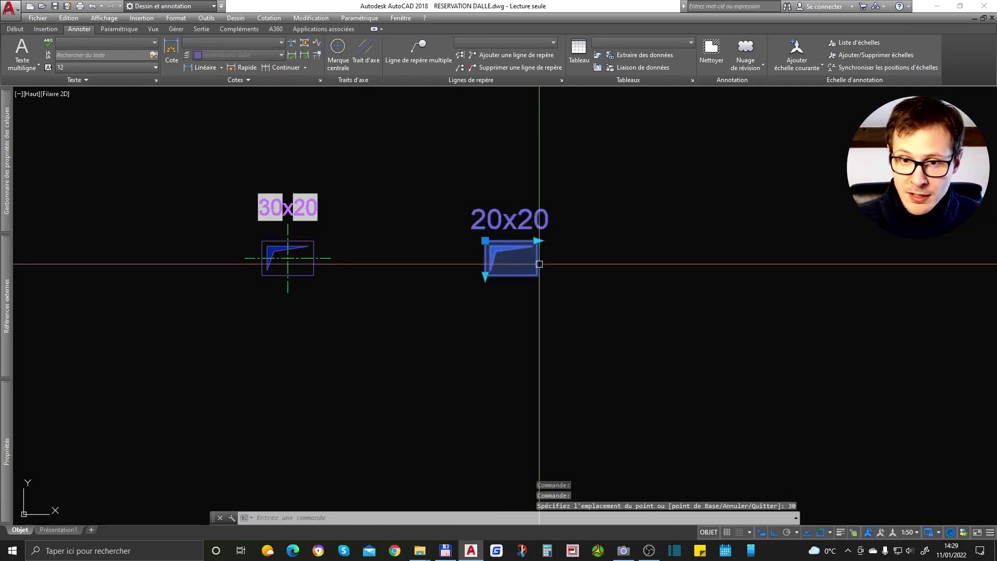
pyautogui.press('Return')
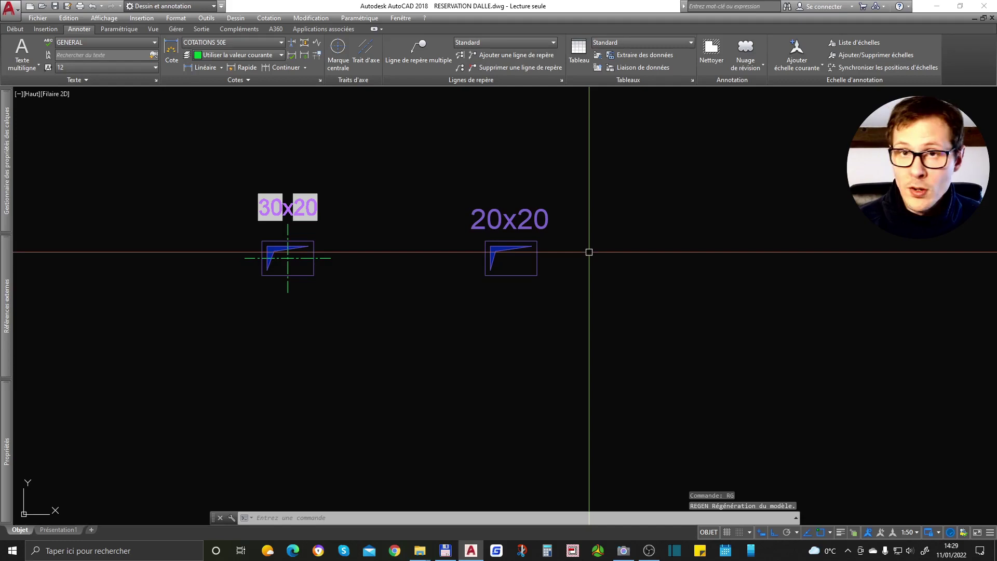
pyautogui.doubleClick(517, 213)
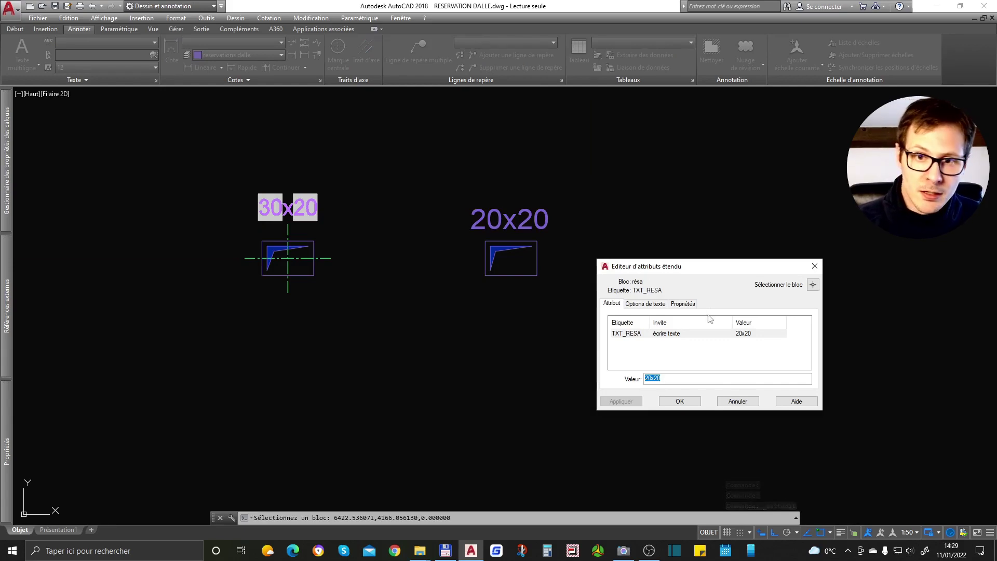
pyautogui.press('Escape')
pyautogui.press('Escape')
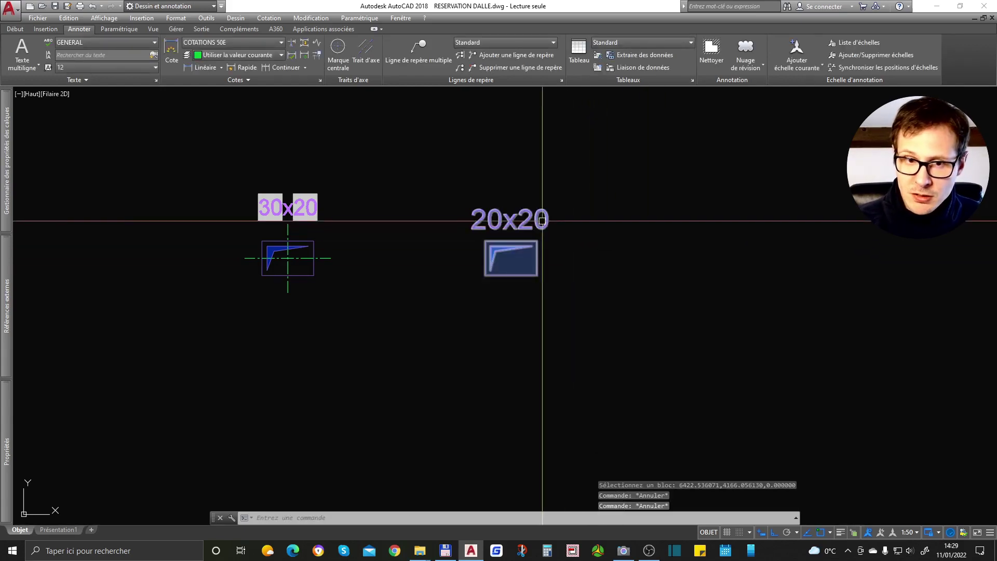
pyautogui.scroll(2, 542, 221)
pyautogui.scroll(-2, 543, 221)
# Replace the new résa block's TXT_RESA value with an object field for its Distance1 property, in decimal format with precision 0
pyautogui.doubleClick(544, 218)
pyautogui.rightClick(661, 380)
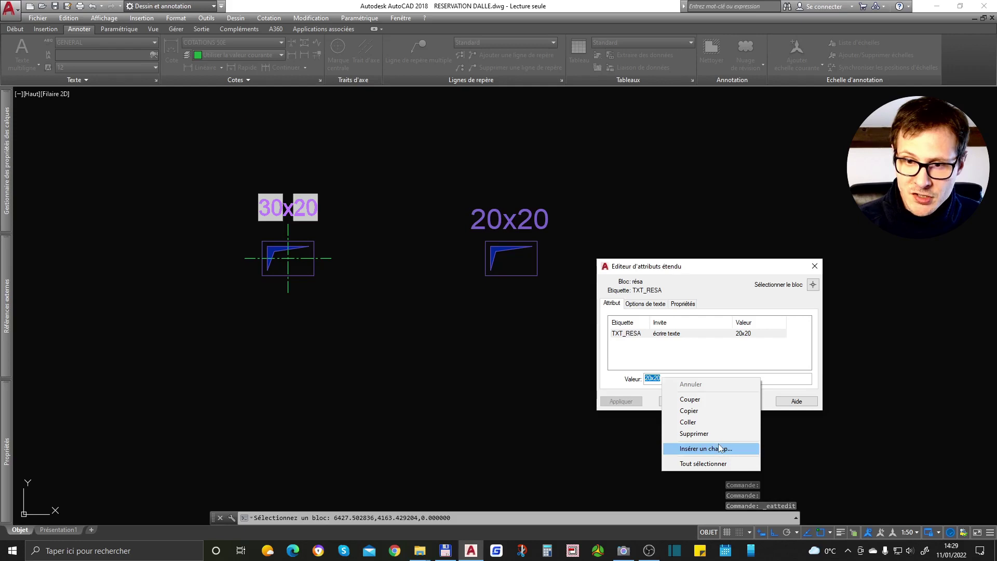
pyautogui.click(721, 448)
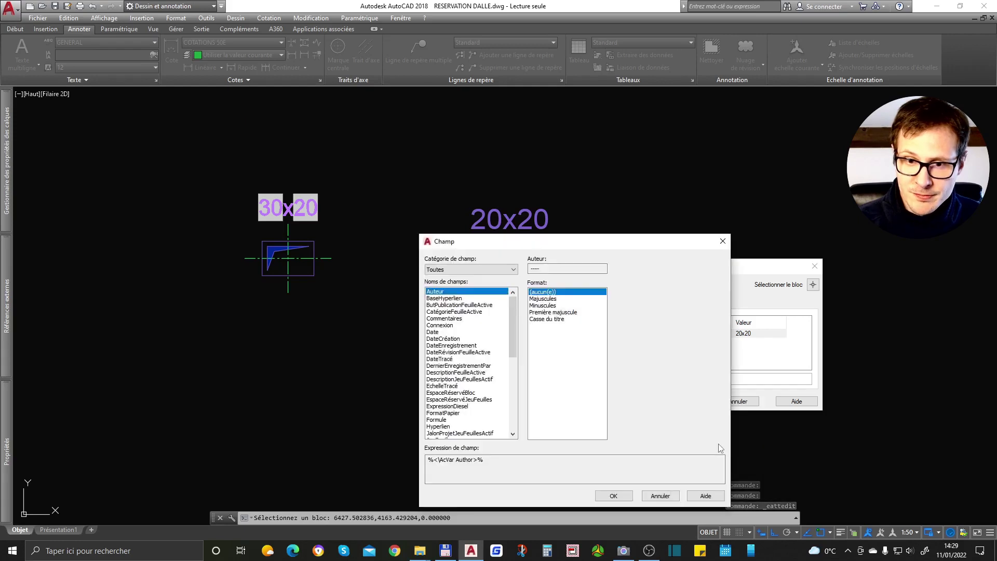
pyautogui.click(464, 270)
pyautogui.click(444, 313)
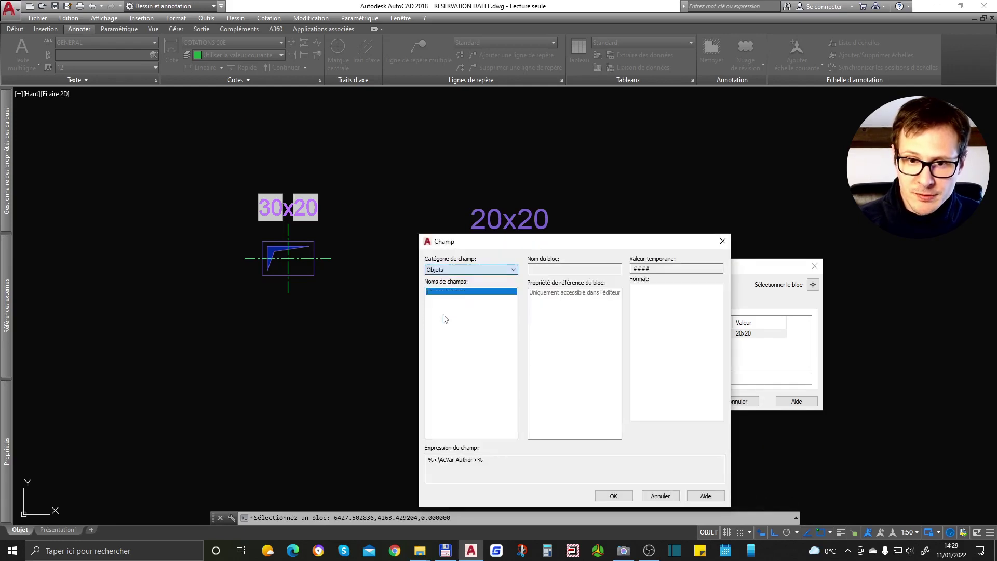
pyautogui.click(440, 305)
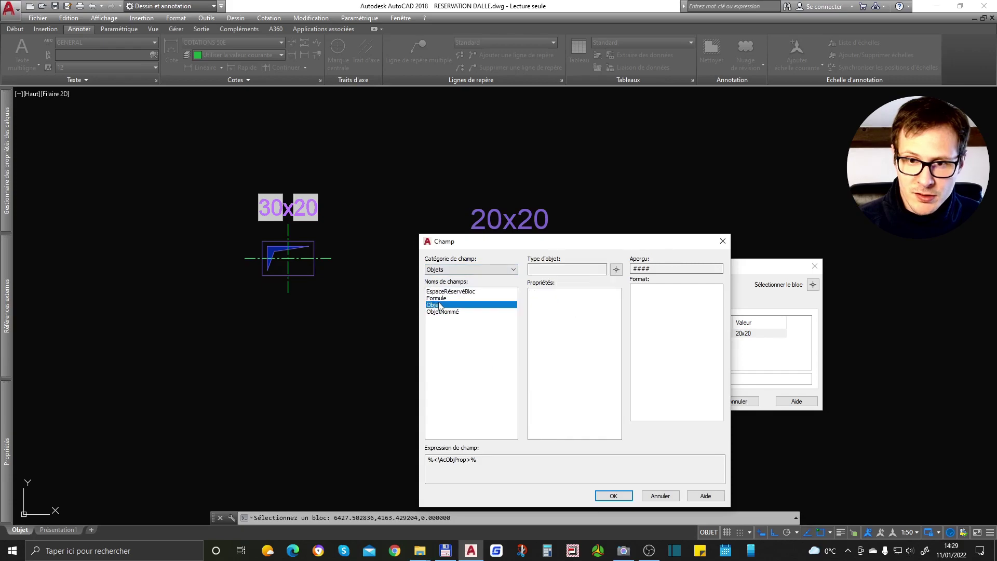
pyautogui.click(616, 269)
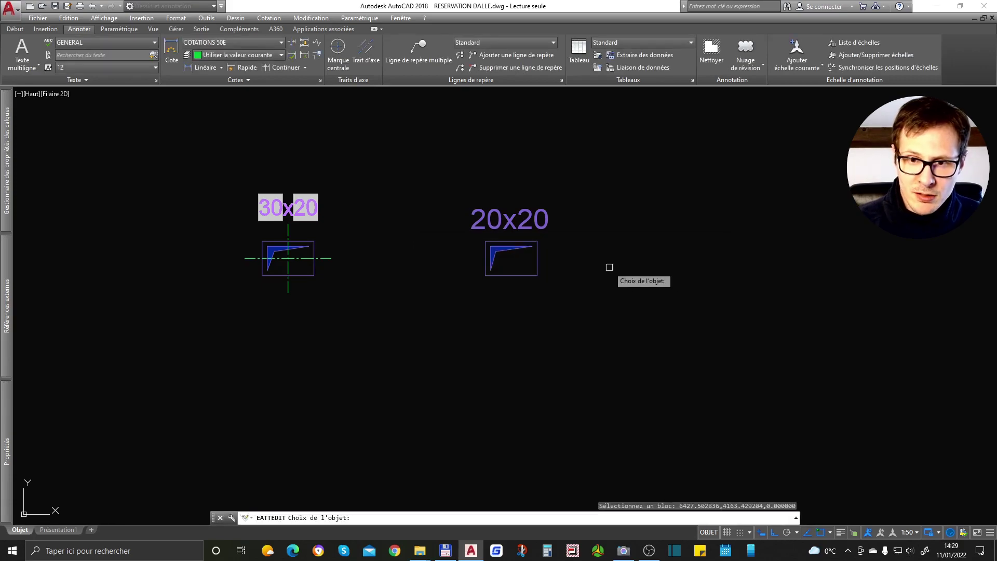
pyautogui.click(514, 255)
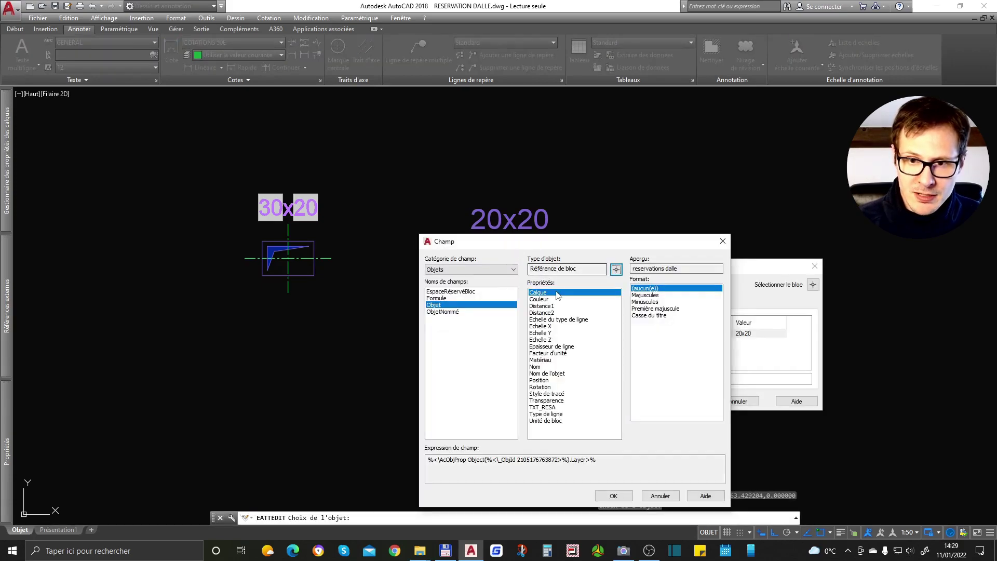
pyautogui.click(543, 306)
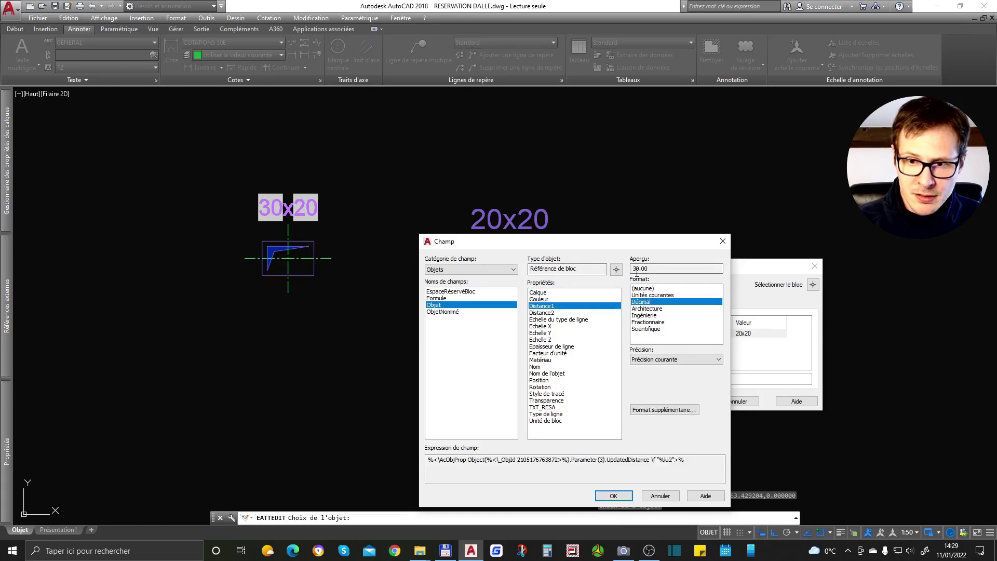
pyautogui.click(676, 359)
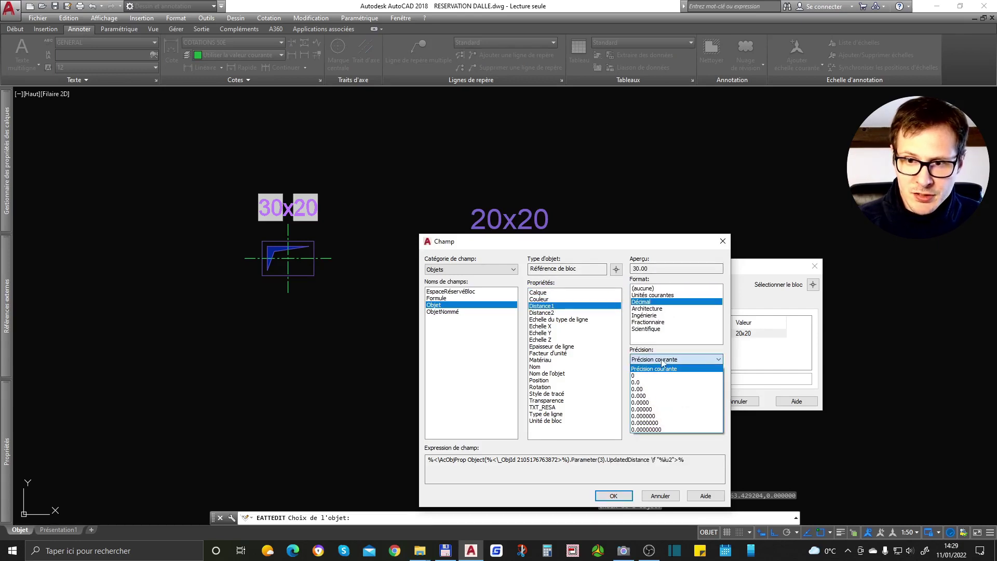
pyautogui.click(659, 375)
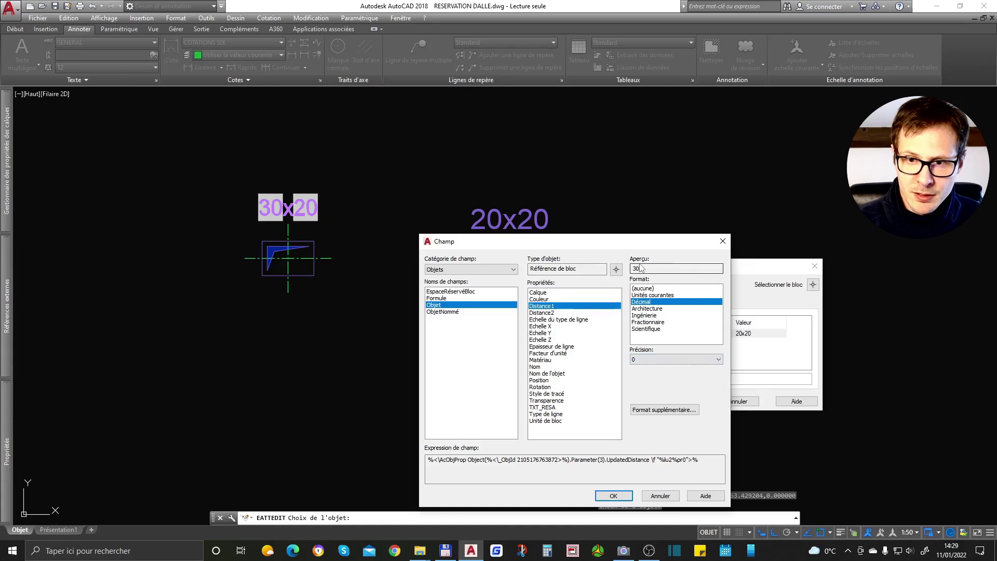
pyautogui.click(613, 495)
# Append an x and an object field for the résa block's Distance2 property to the TXT_RESA value, and apply the attribute changes
pyautogui.click(674, 382)
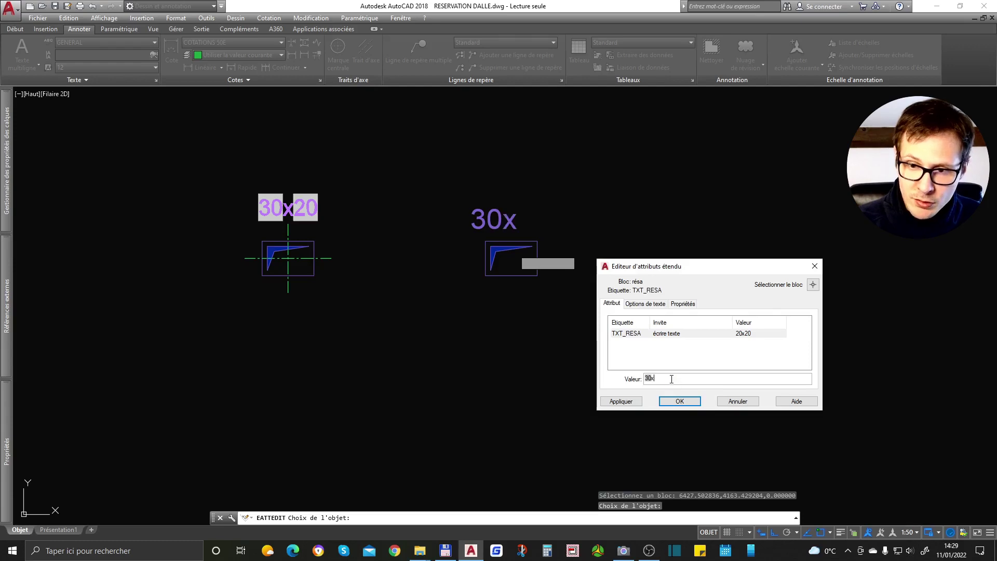
pyautogui.rightClick(682, 380)
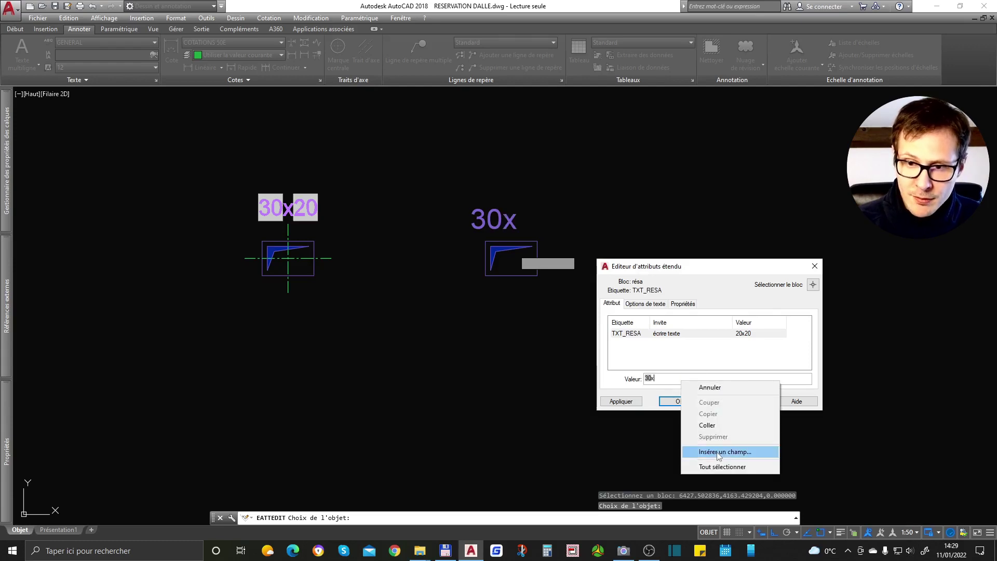
pyautogui.click(717, 452)
pyautogui.click(616, 269)
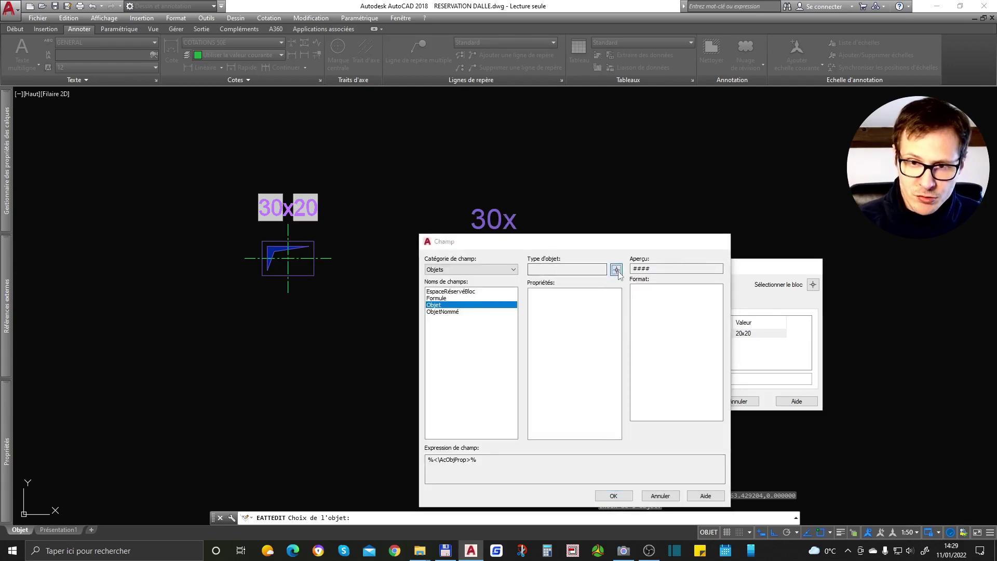
pyautogui.click(485, 244)
pyautogui.click(547, 313)
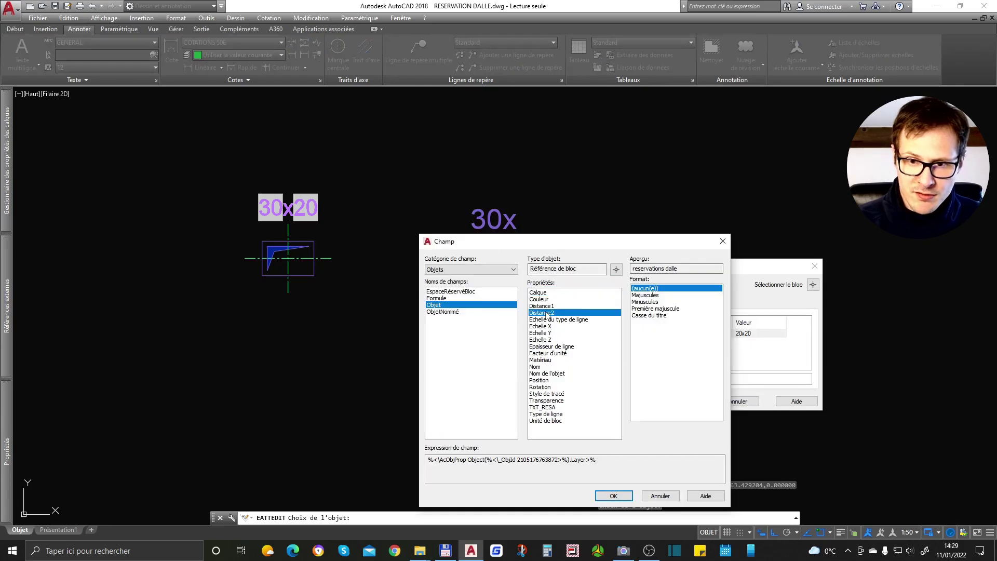
pyautogui.click(613, 495)
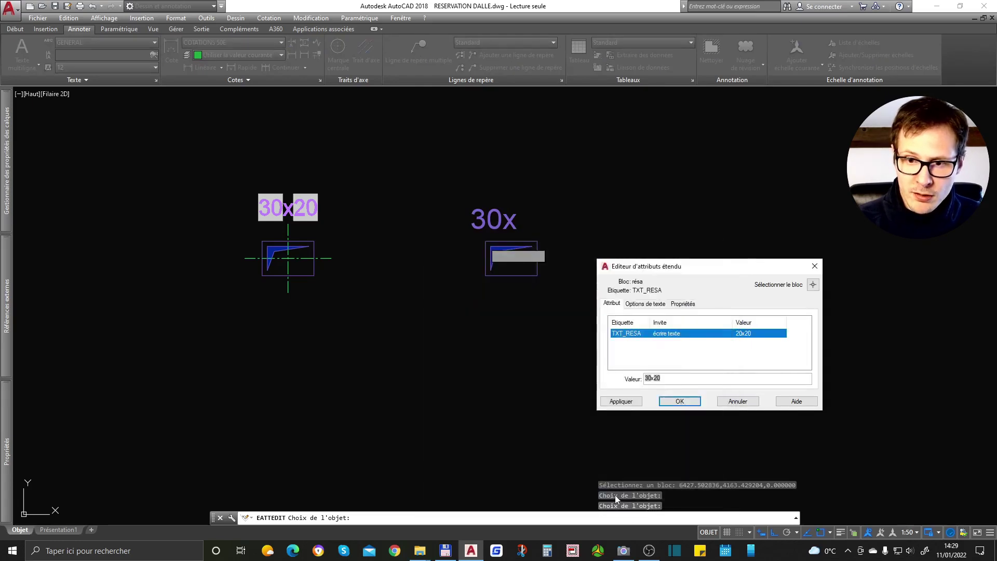
pyautogui.click(680, 401)
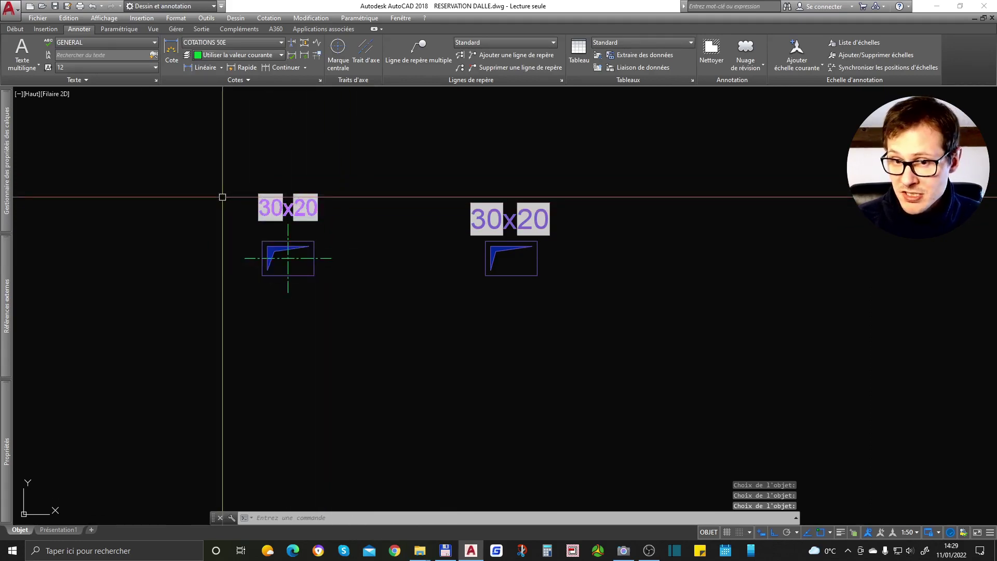
# Stretch the new résa block to a width of 40 and a height of 30, and regenerate the drawing
pyautogui.scroll(2, 571, 234)
pyautogui.scroll(-2, 426, 229)
pyautogui.click(439, 229)
pyautogui.click(465, 248)
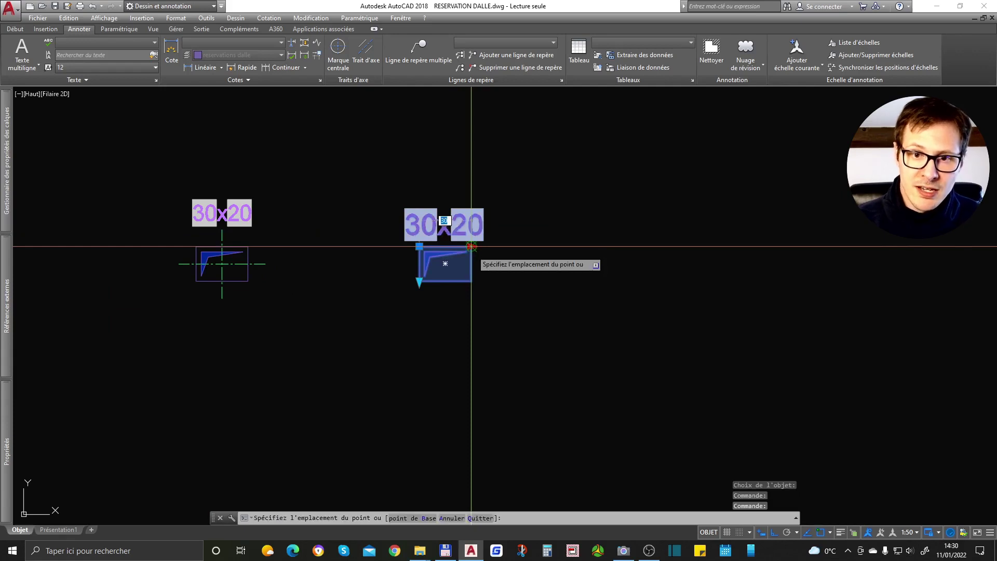
pyautogui.write('30')
pyautogui.press('Return')
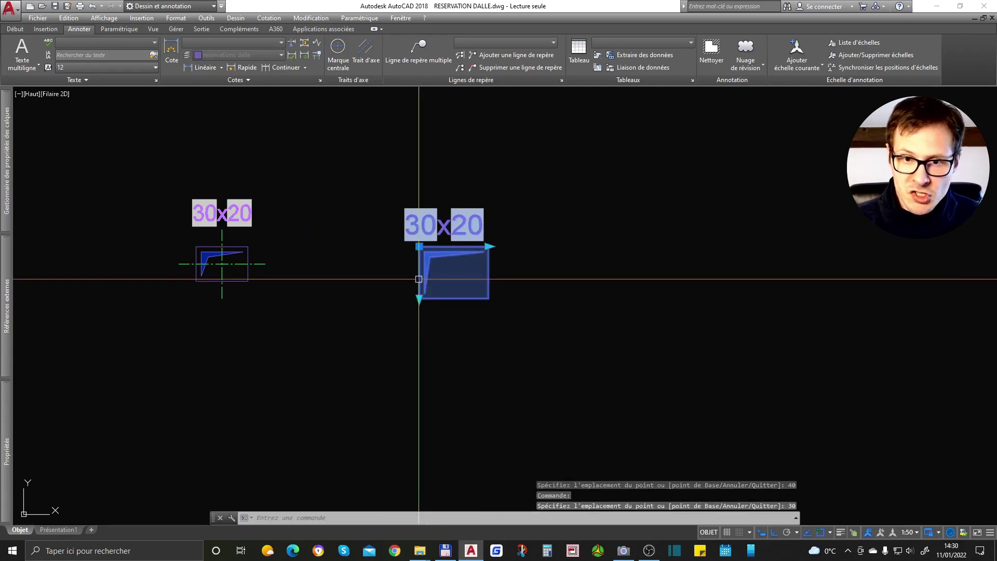
pyautogui.press('Escape')
pyautogui.write('RG')
pyautogui.press('Return')
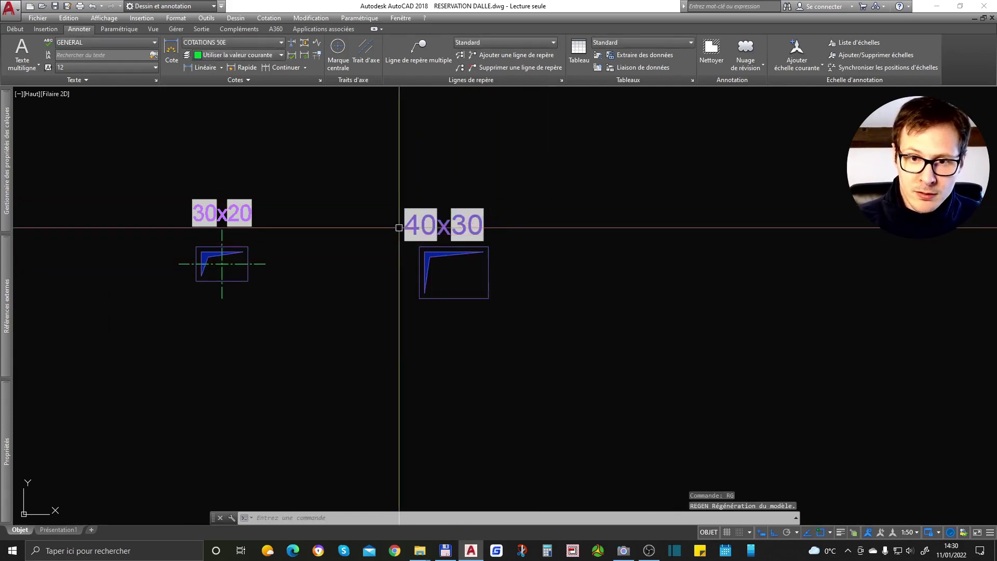
# Reset the new résa block to its default dimensions and regenerate the drawing
pyautogui.click(470, 274)
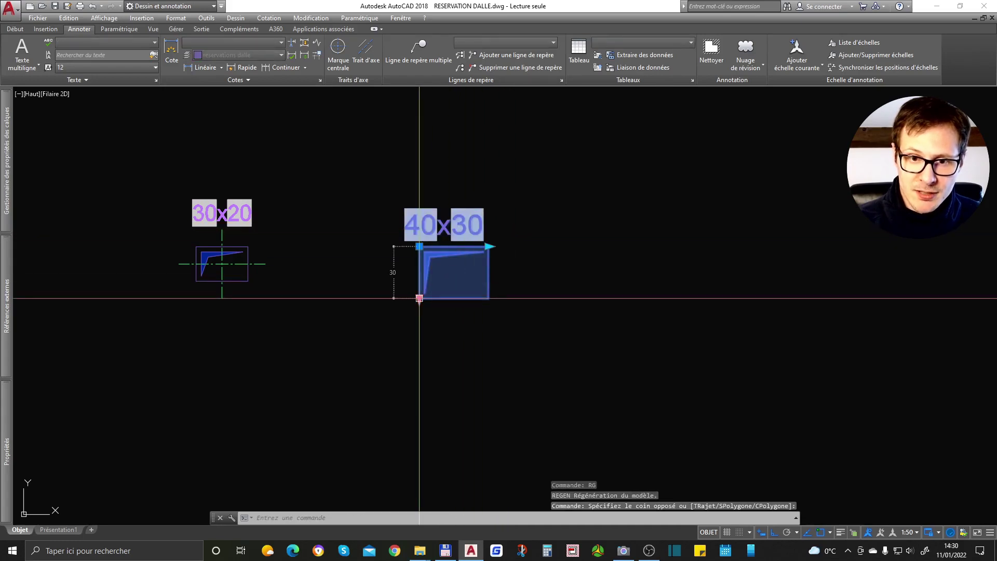
pyautogui.rightClick(446, 224)
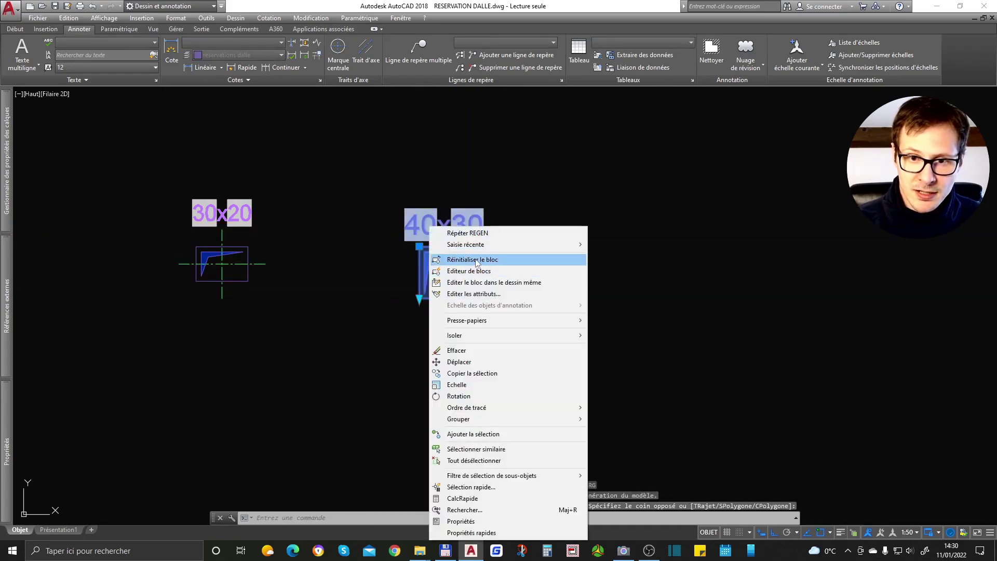
pyautogui.click(448, 249)
pyautogui.press('Escape')
pyautogui.scroll(4, 461, 229)
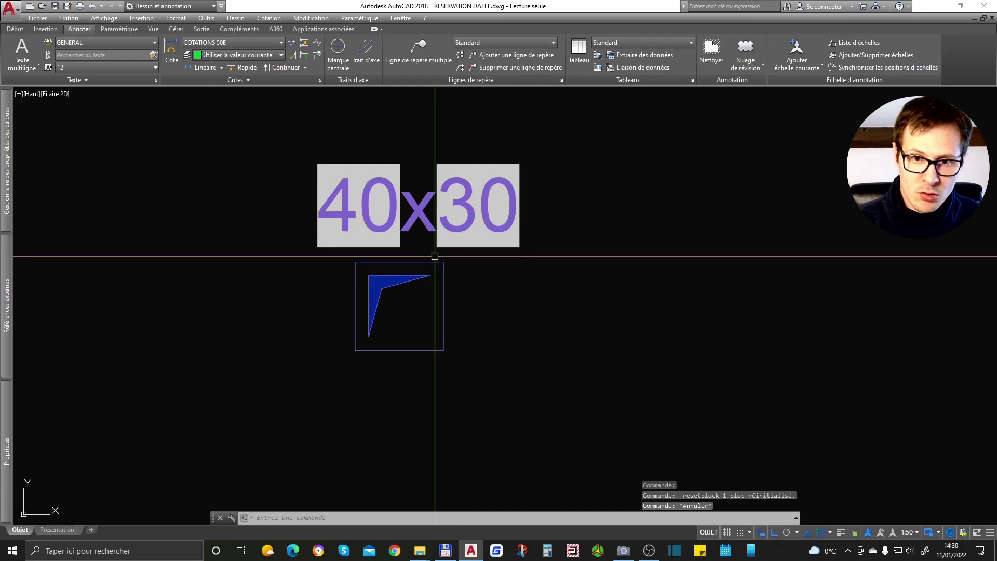
pyautogui.write('RG')
pyautogui.press('Return')
pyautogui.scroll(-2, 485, 272)
pyautogui.rightClick(446, 237)
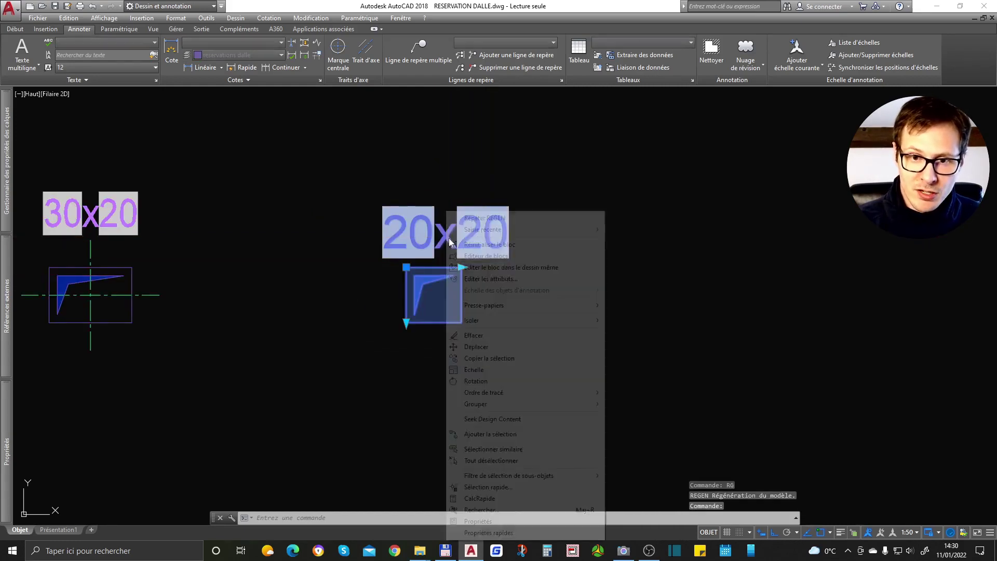
pyautogui.click(497, 242)
# Reset the example block with centre lines to its default dimensions and regenerate the drawing
pyautogui.scroll(-4, 498, 252)
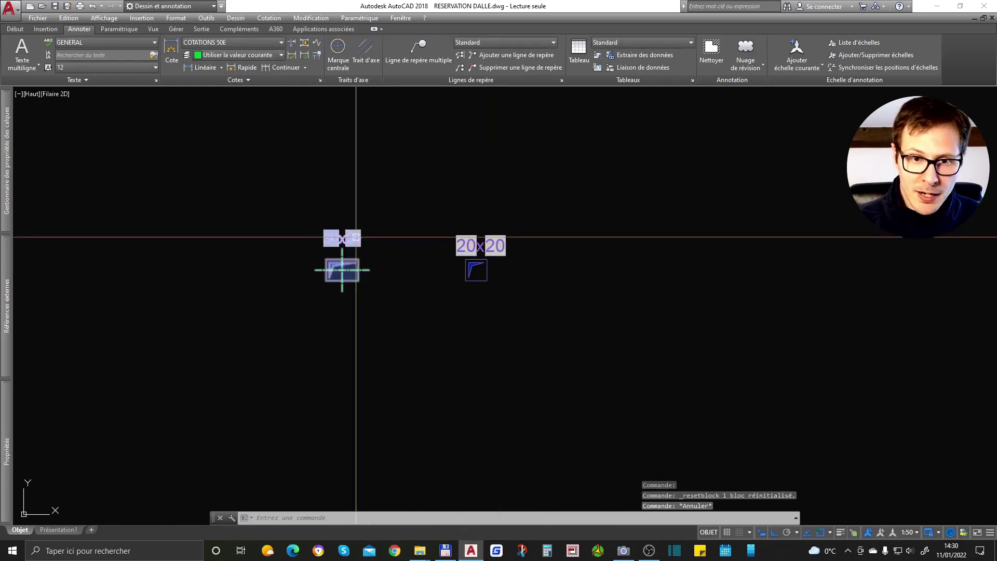
pyautogui.rightClick(355, 228)
pyautogui.press('Escape')
pyautogui.scroll(3, 375, 249)
pyautogui.write('RG')
pyautogui.press('Return')
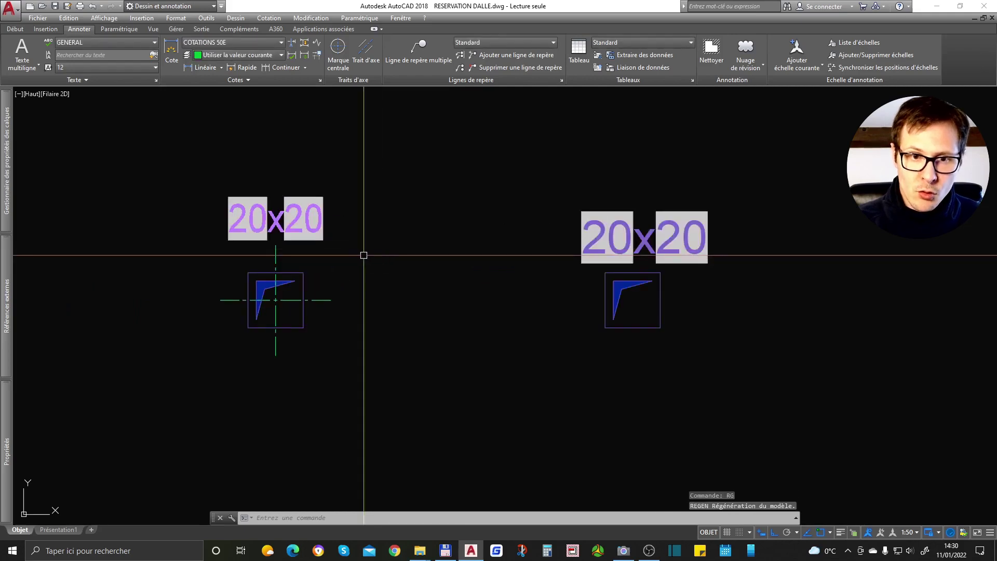
pyautogui.scroll(-2, 280, 231)
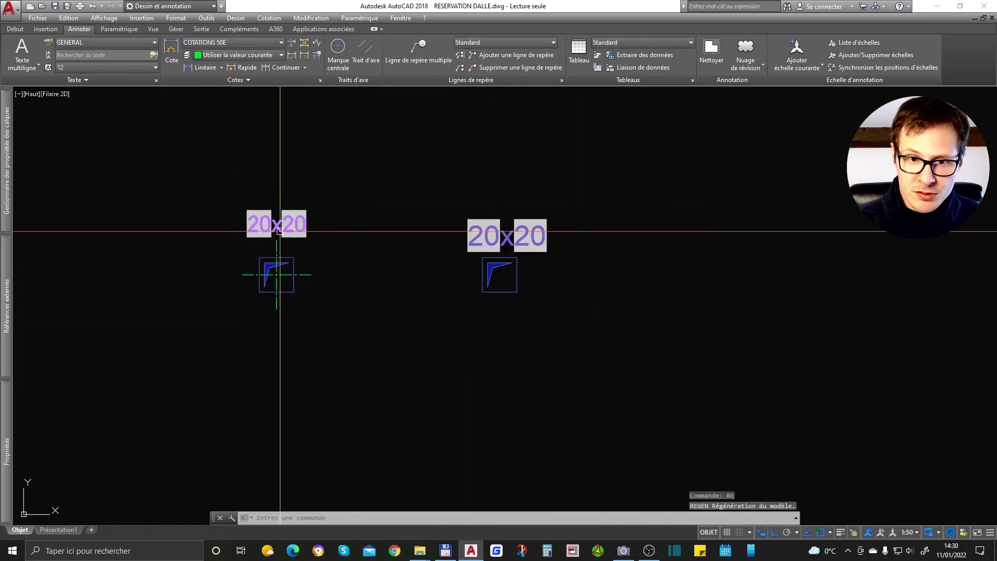
# Open the new résa block in the Block Editor
pyautogui.click(491, 253)
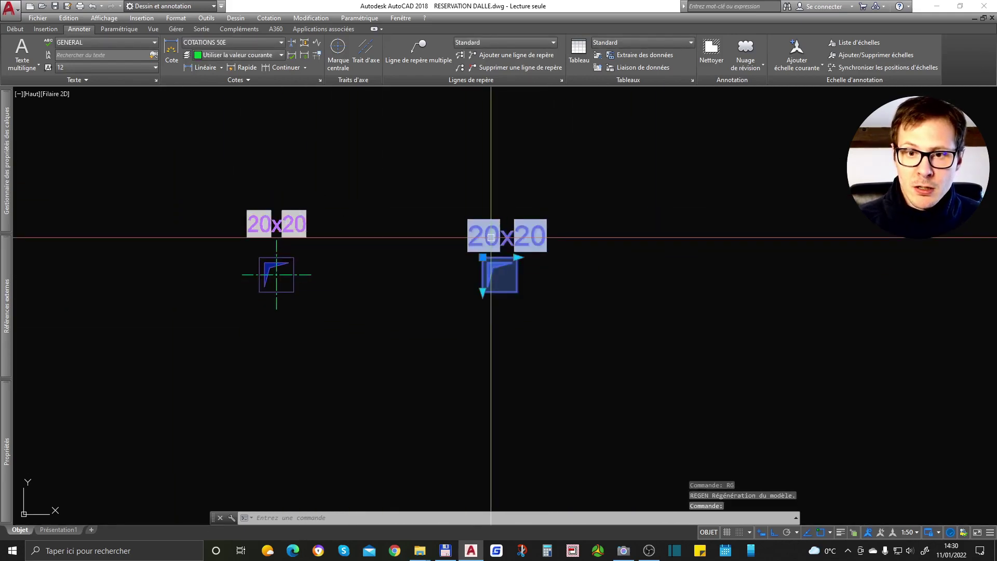
pyautogui.moveTo(564, 290); pyautogui.dragTo(545, 283, button='middle')
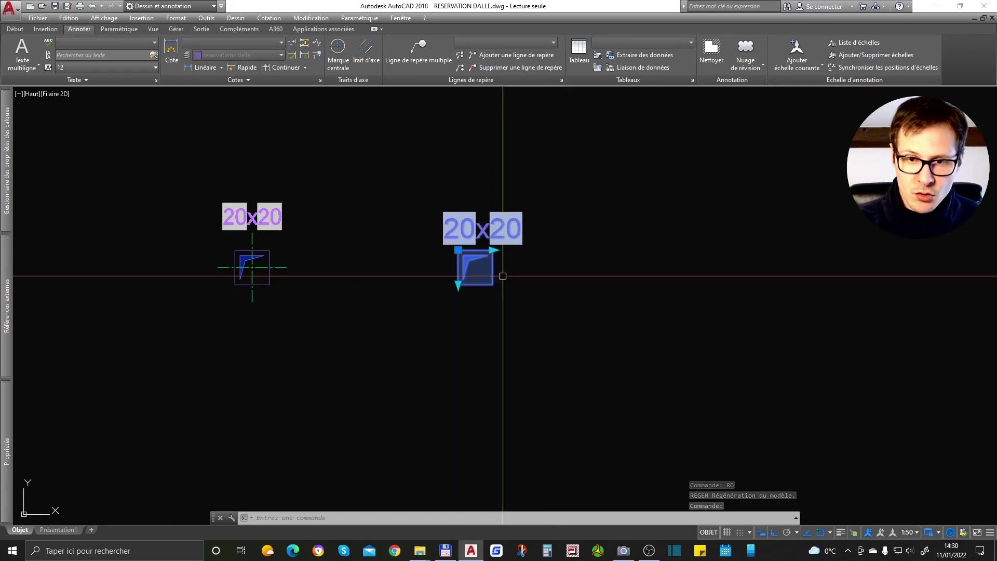
pyautogui.rightClick(501, 208)
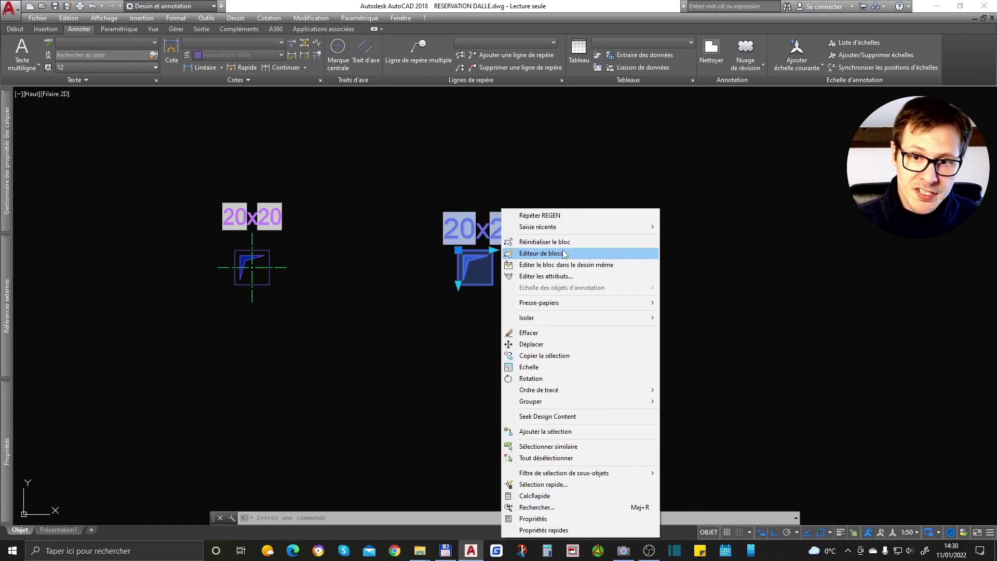
pyautogui.click(481, 232)
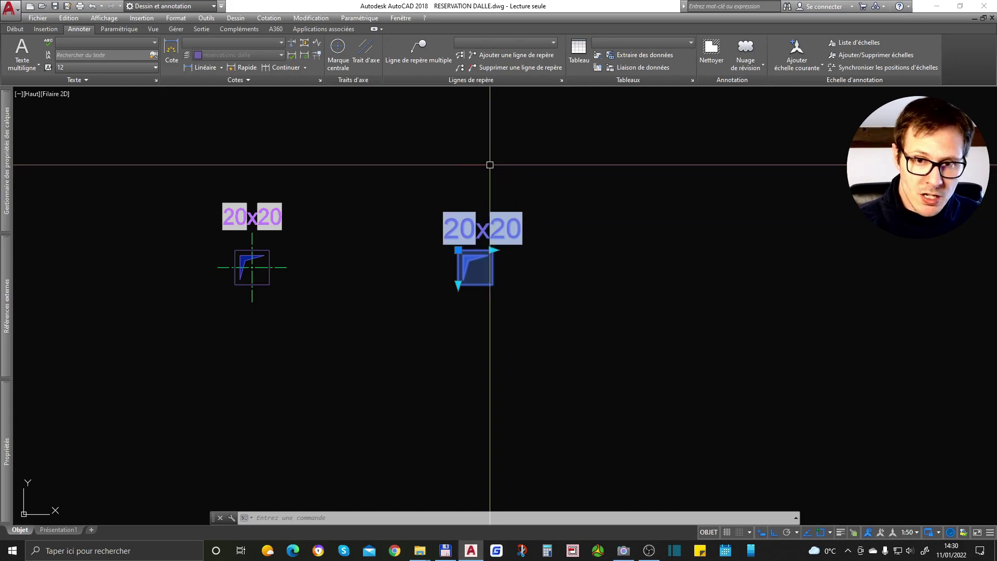
pyautogui.rightClick(478, 238)
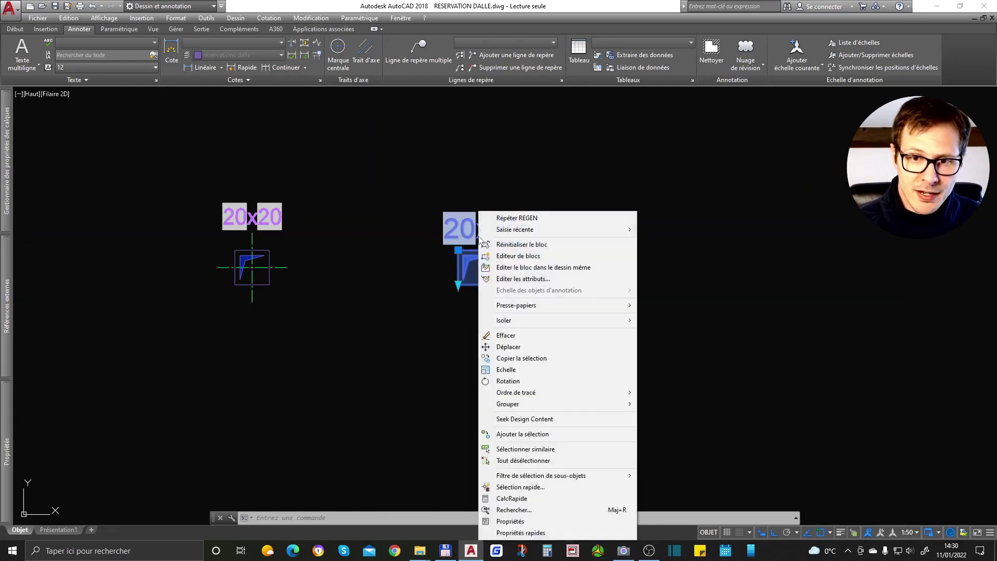
pyautogui.click(553, 256)
pyautogui.scroll(5, 738, 139)
pyautogui.scroll(5, 785, 273)
pyautogui.scroll(-2, 697, 285)
pyautogui.moveTo(660, 298); pyautogui.dragTo(599, 276, button='middle')
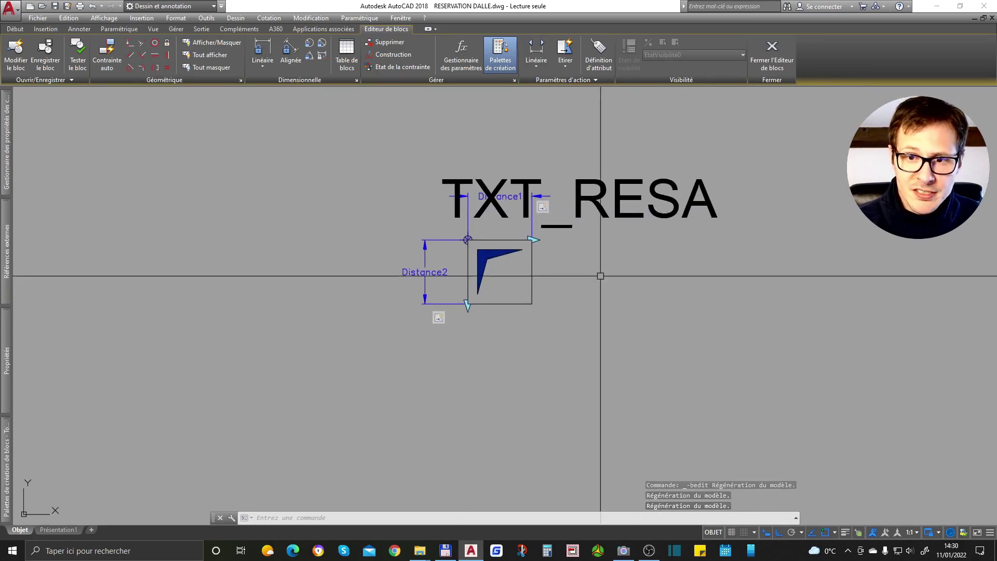
pyautogui.scroll(2, 599, 275)
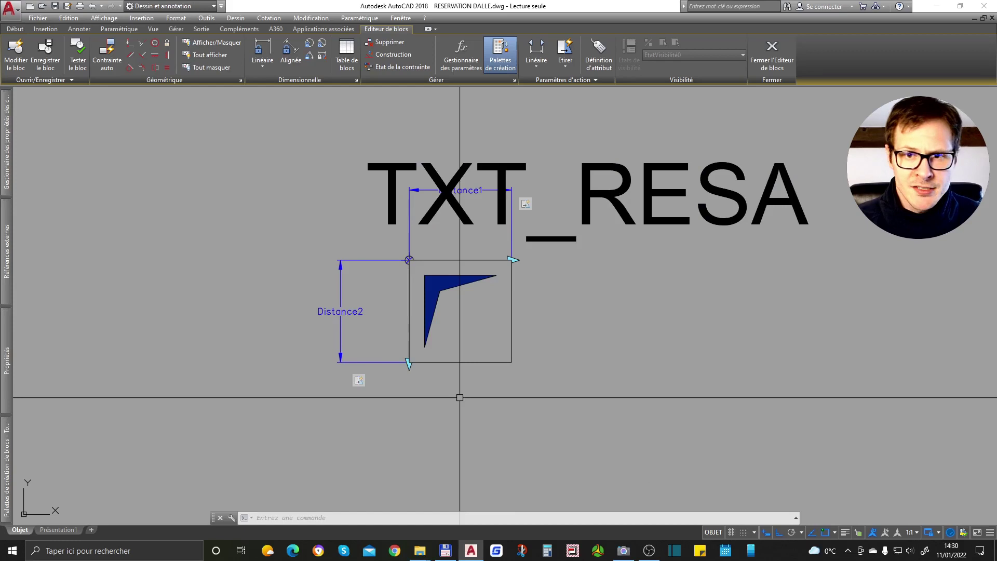
pyautogui.moveTo(485, 372); pyautogui.dragTo(485, 357, button='middle')
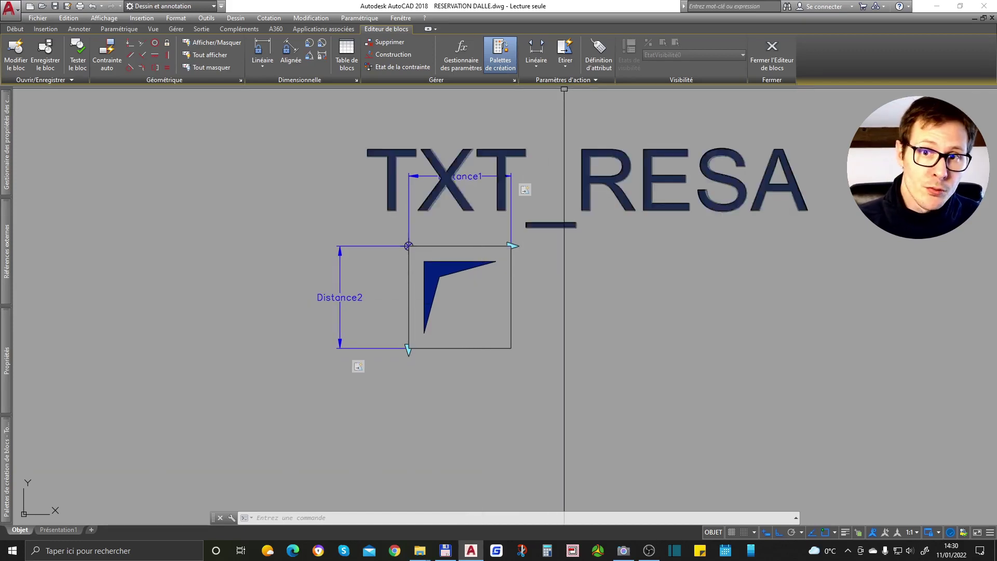
# Add a visibility parameter with one grip just below the reservation square
pyautogui.click(531, 70)
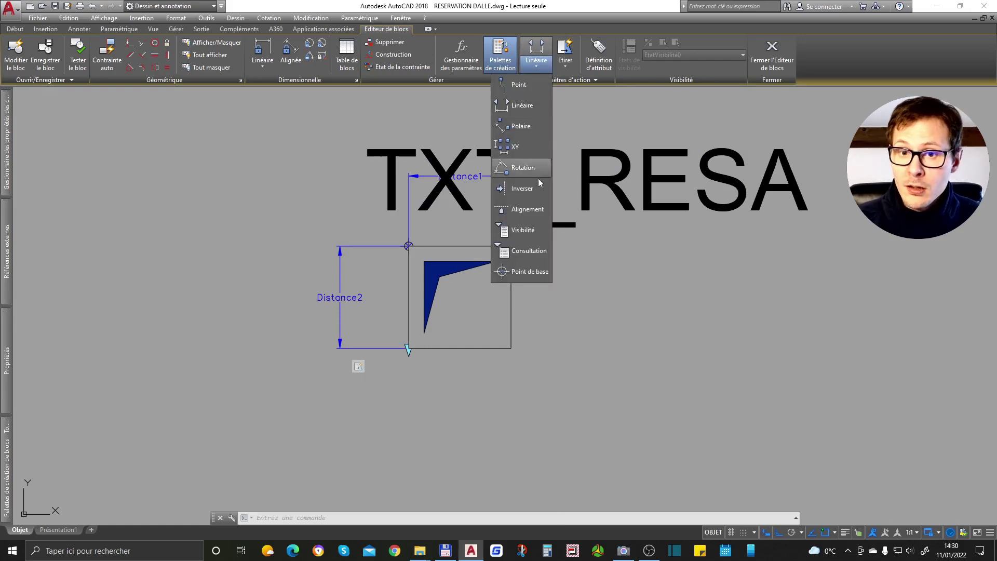
pyautogui.click(530, 236)
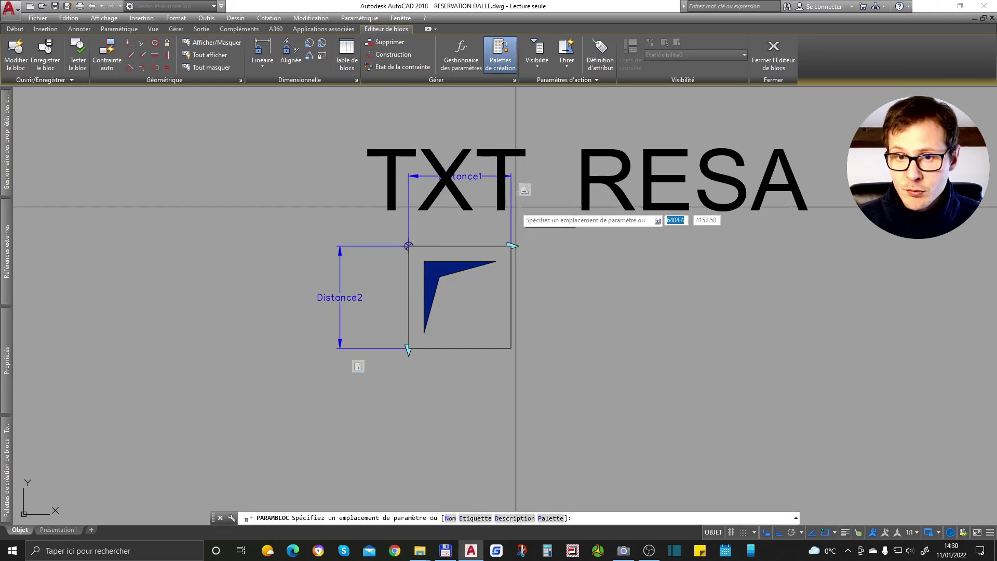
pyautogui.scroll(-2, 485, 199)
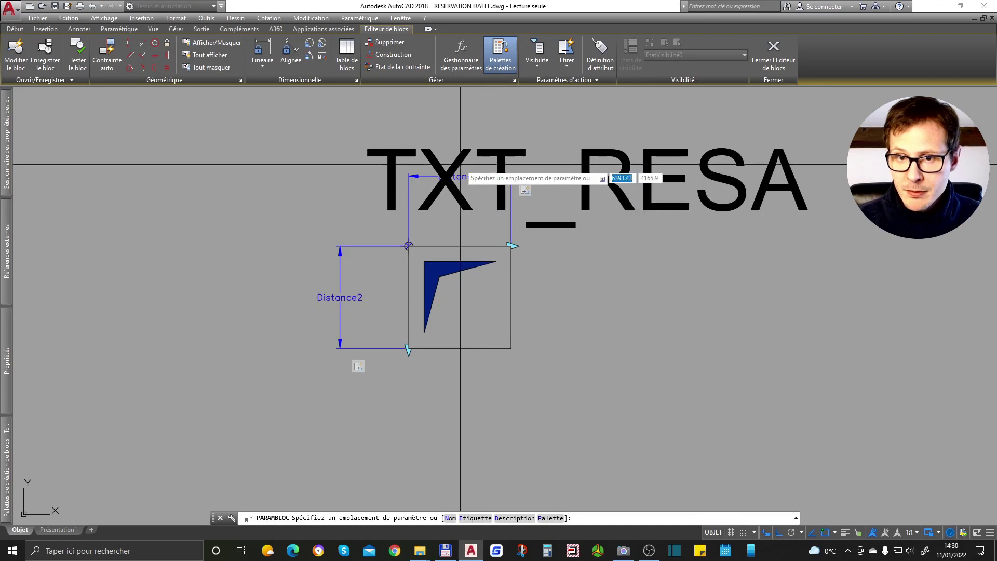
pyautogui.click(469, 319)
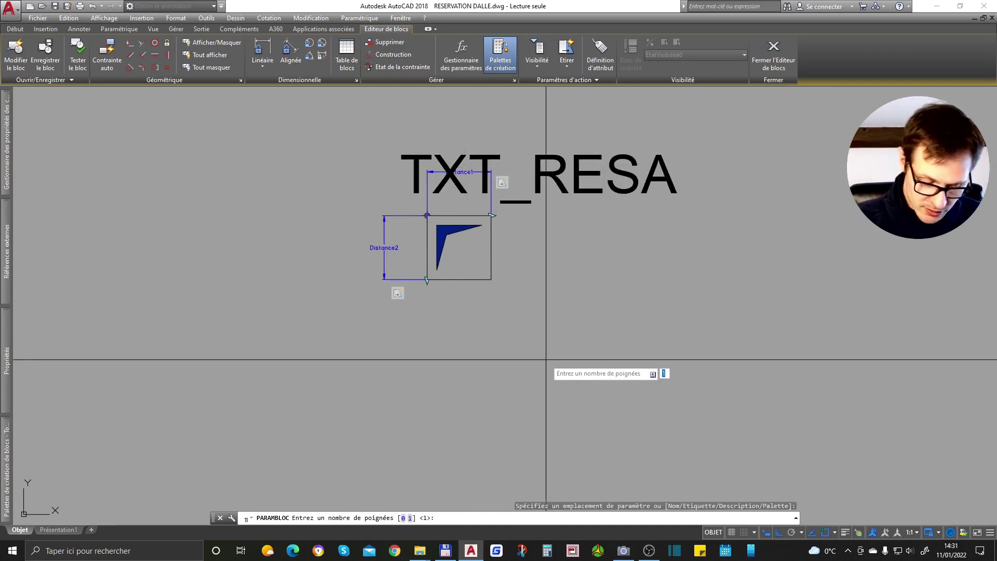
pyautogui.press('Return')
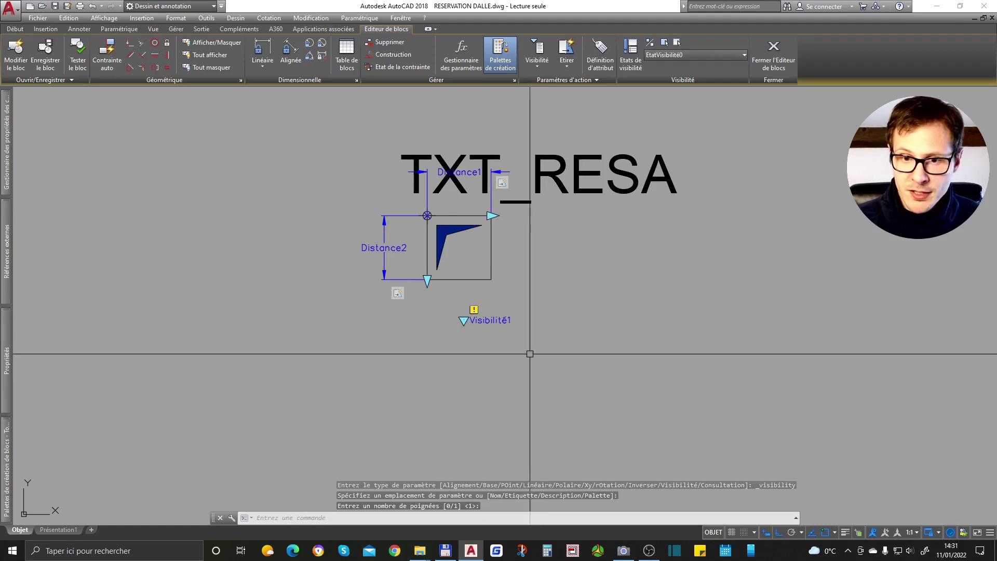
# Examine the visibility parameter's properties, including its grip count options, and the block's own properties
pyautogui.scroll(2, 501, 313)
pyautogui.click(514, 300)
pyautogui.click(485, 338)
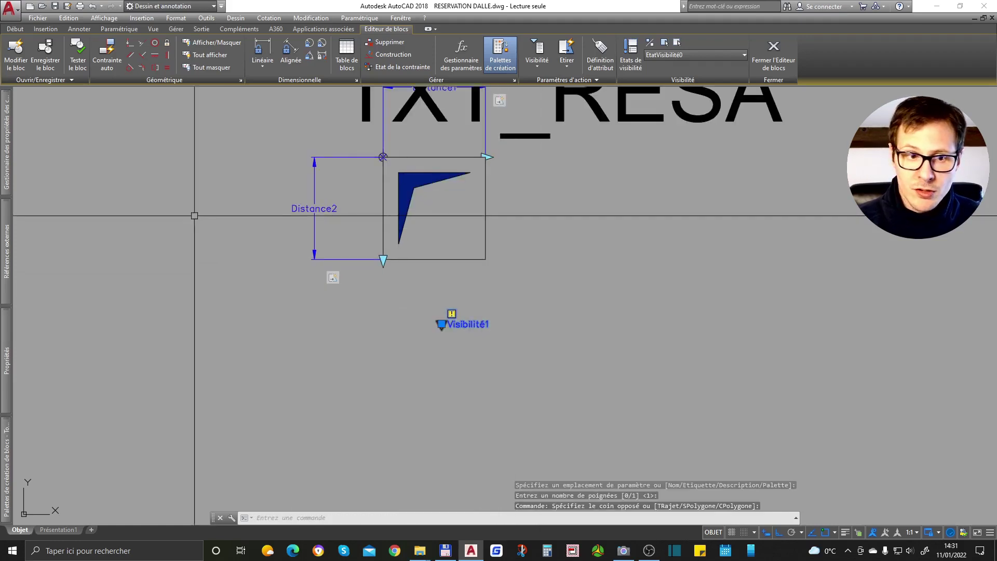
pyautogui.moveTo(6, 382)
pyautogui.click(164, 307)
pyautogui.click(164, 307)
pyautogui.click(164, 306)
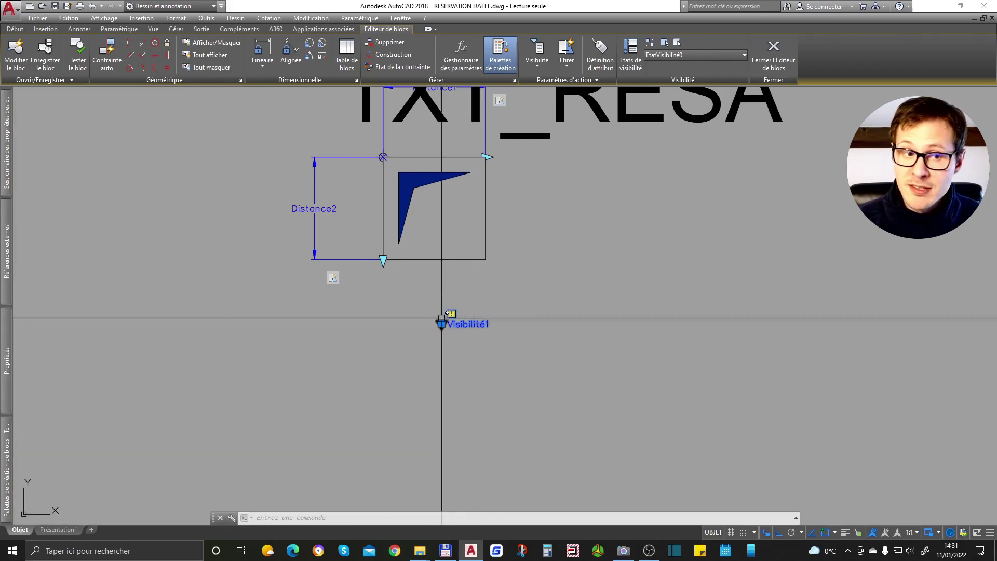
pyautogui.moveTo(14, 363)
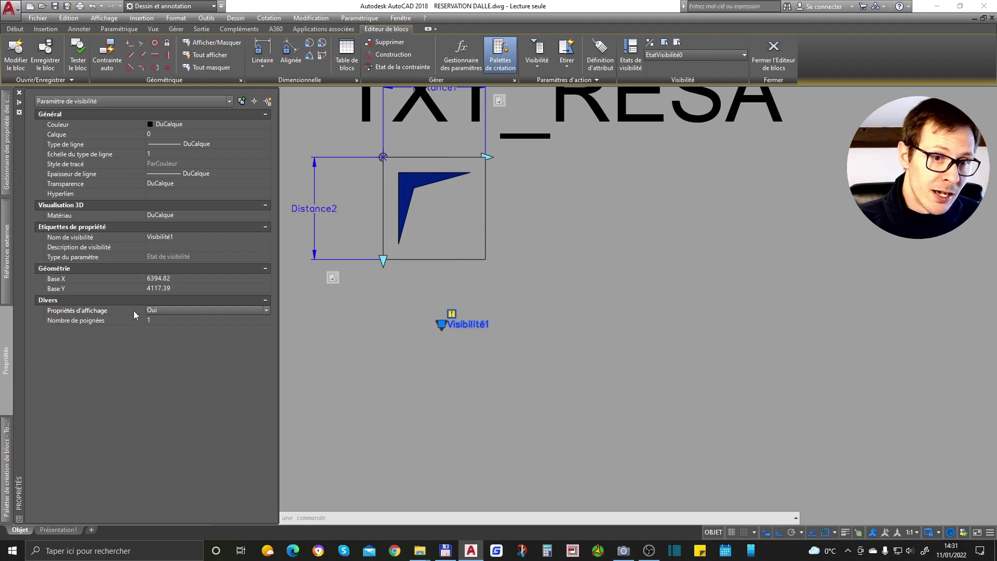
pyautogui.click(155, 318)
pyautogui.click(156, 318)
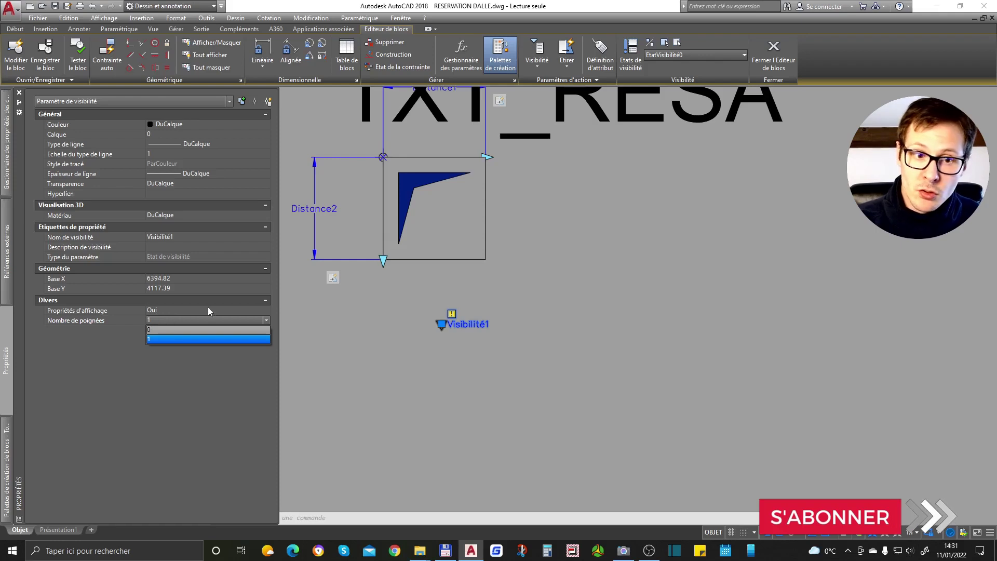
pyautogui.click(367, 328)
pyautogui.press('Escape')
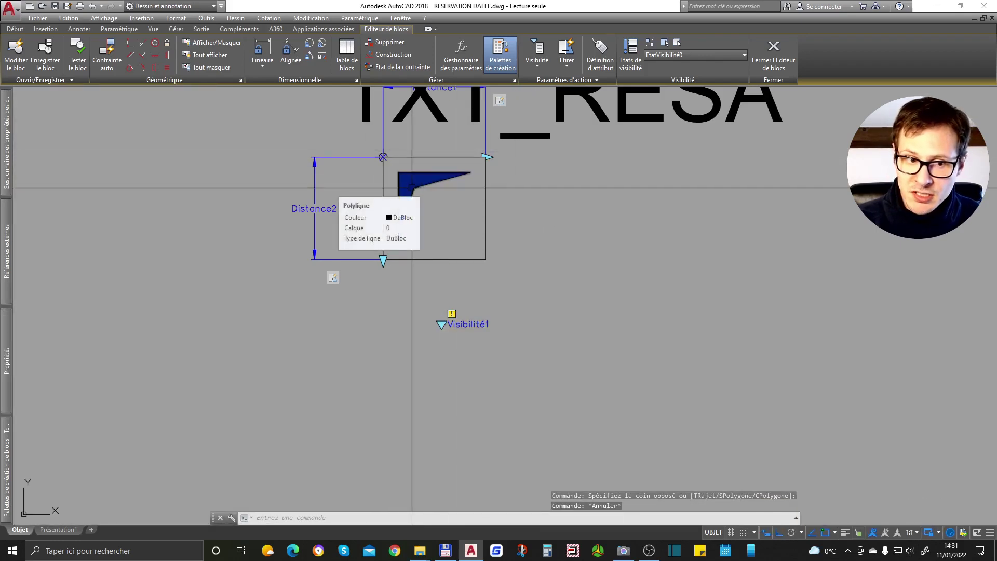
pyautogui.moveTo(6, 358)
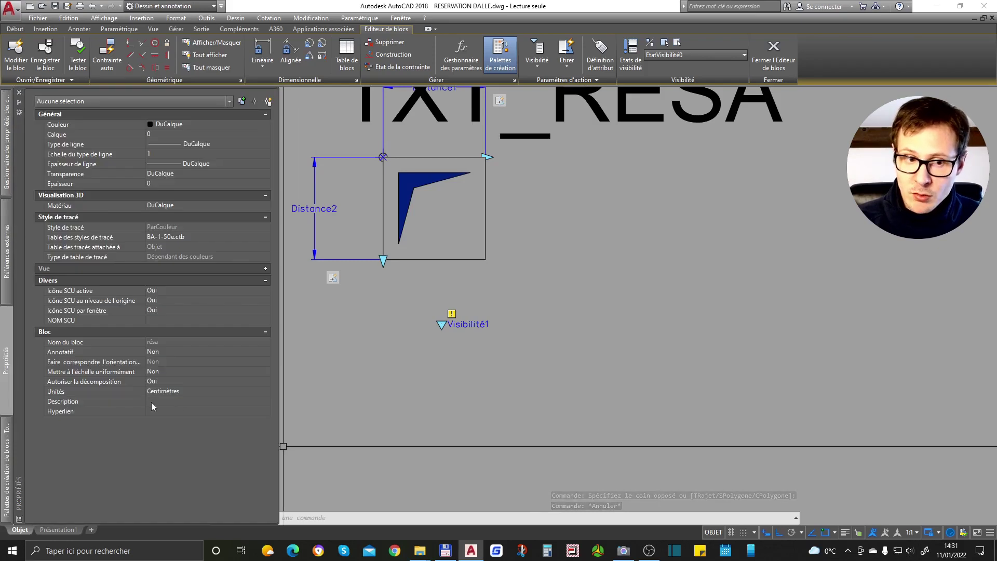
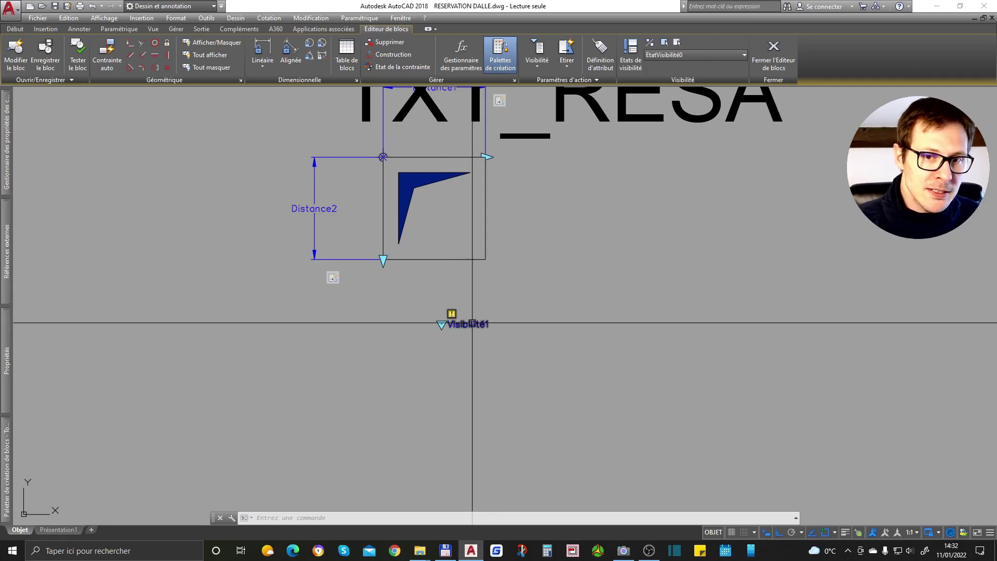
pyautogui.scroll(-2, 470, 319)
pyautogui.press('Escape')
pyautogui.press('Escape')
pyautogui.click(454, 319)
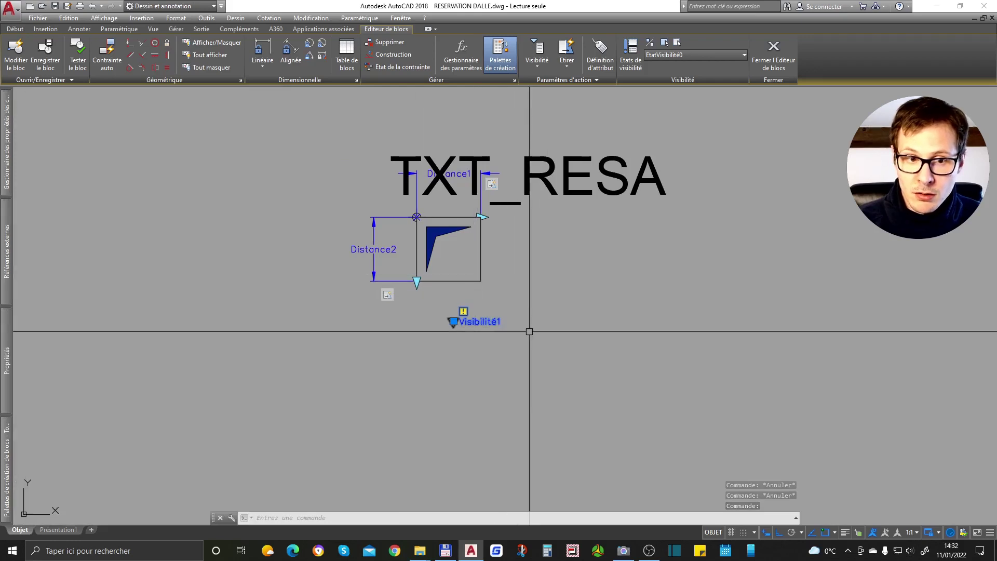
pyautogui.press('Escape')
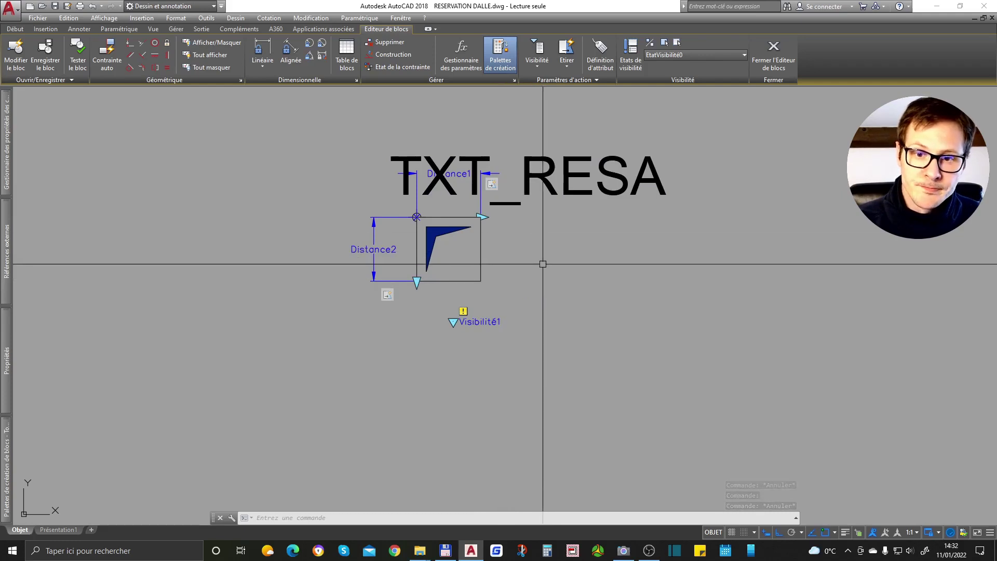
pyautogui.moveTo(542, 264); pyautogui.dragTo(556, 300, button='middle')
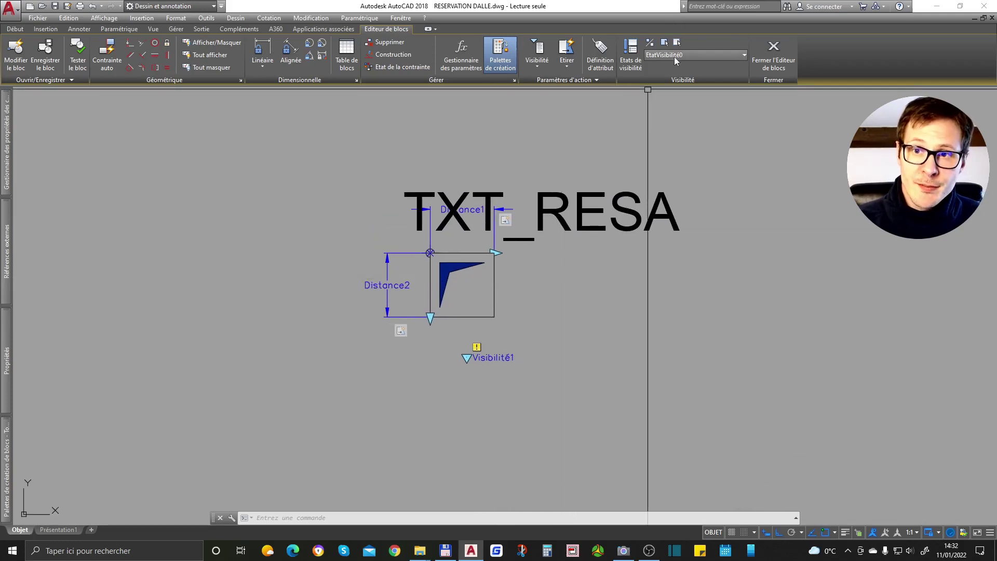
pyautogui.click(674, 57)
pyautogui.click(674, 57)
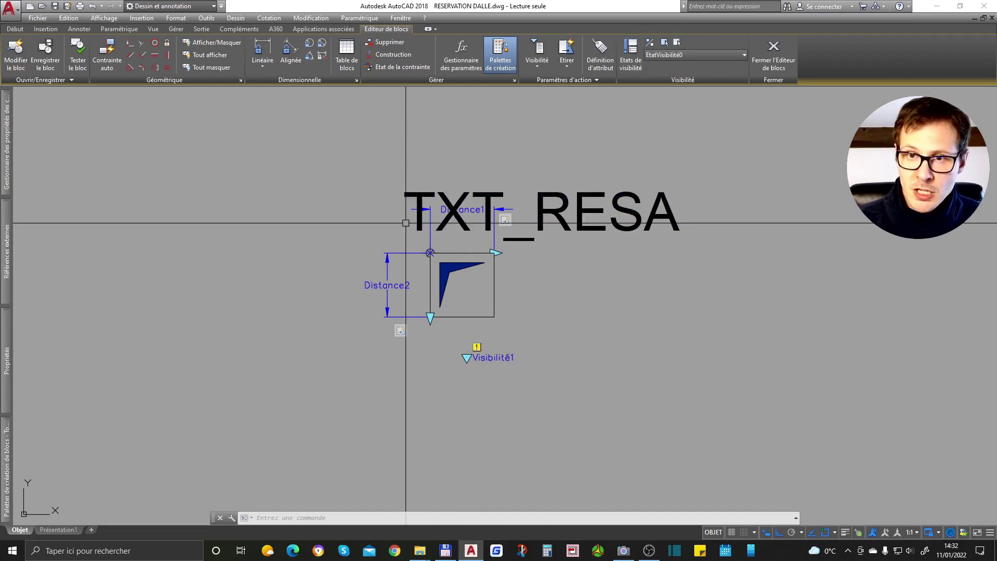
pyautogui.click(541, 63)
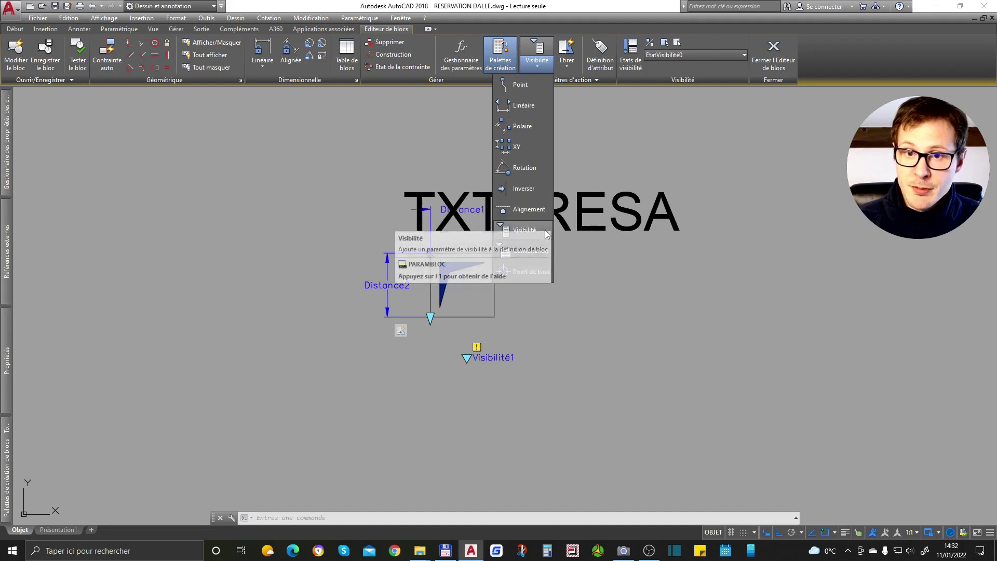
pyautogui.click(530, 272)
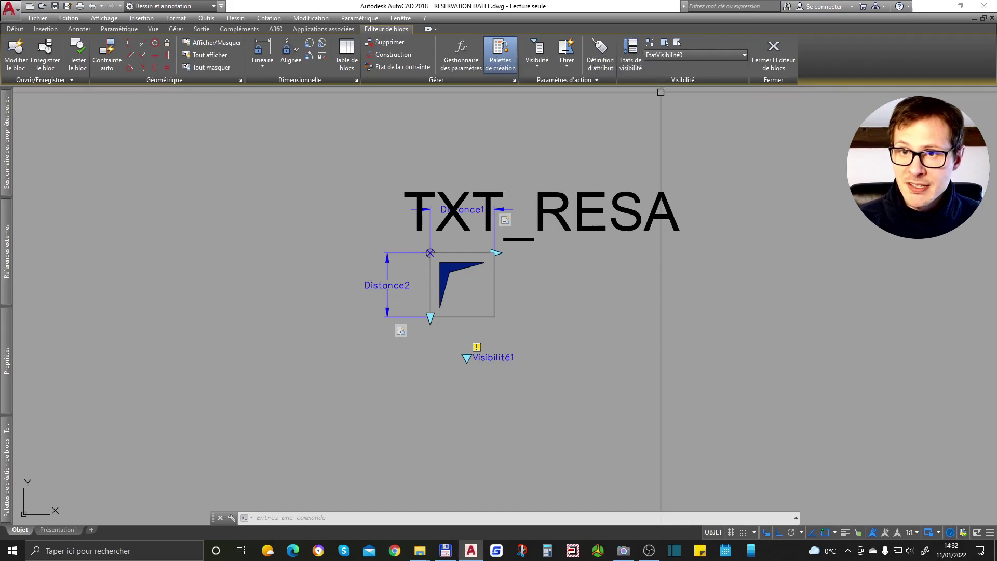
# Rename the default visibility state as "résa sans texte"
pyautogui.click(643, 62)
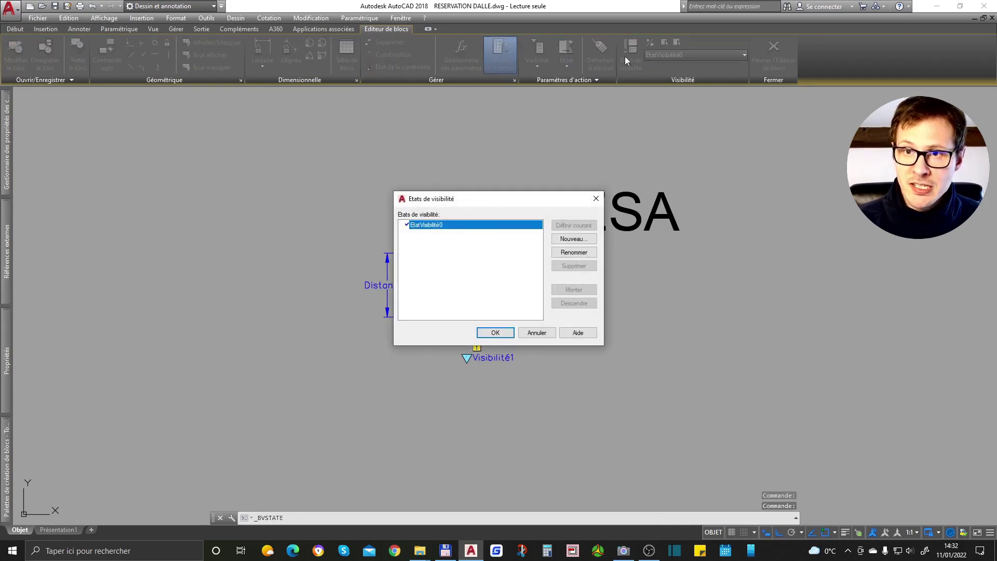
pyautogui.click(433, 230)
pyautogui.click(592, 252)
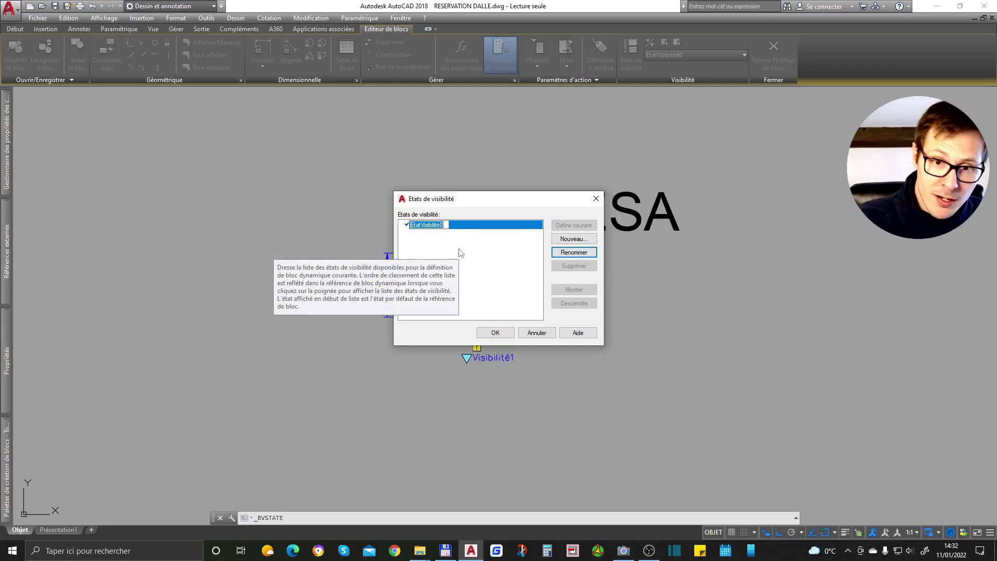
pyautogui.write('résa sans texte')
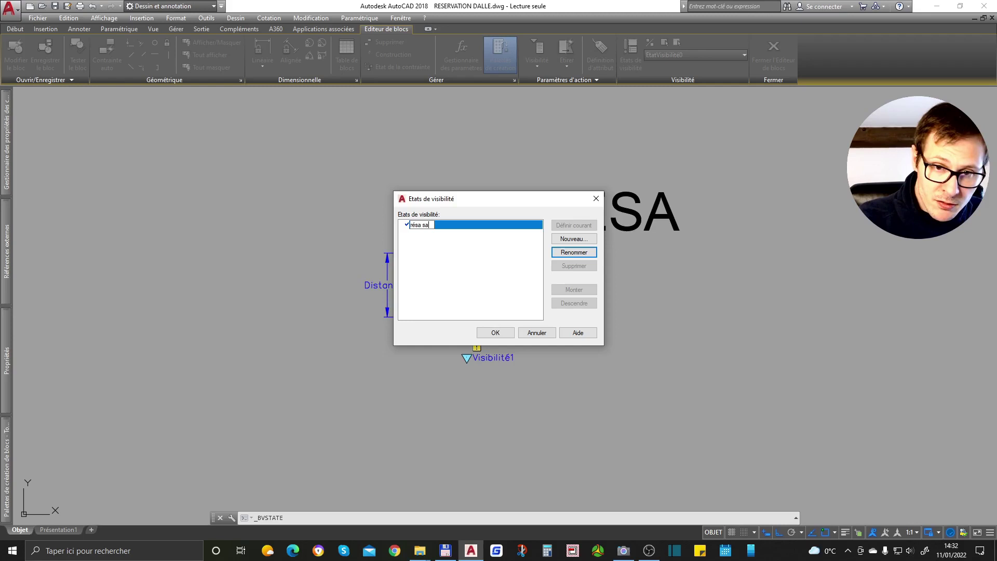
pyautogui.click(499, 331)
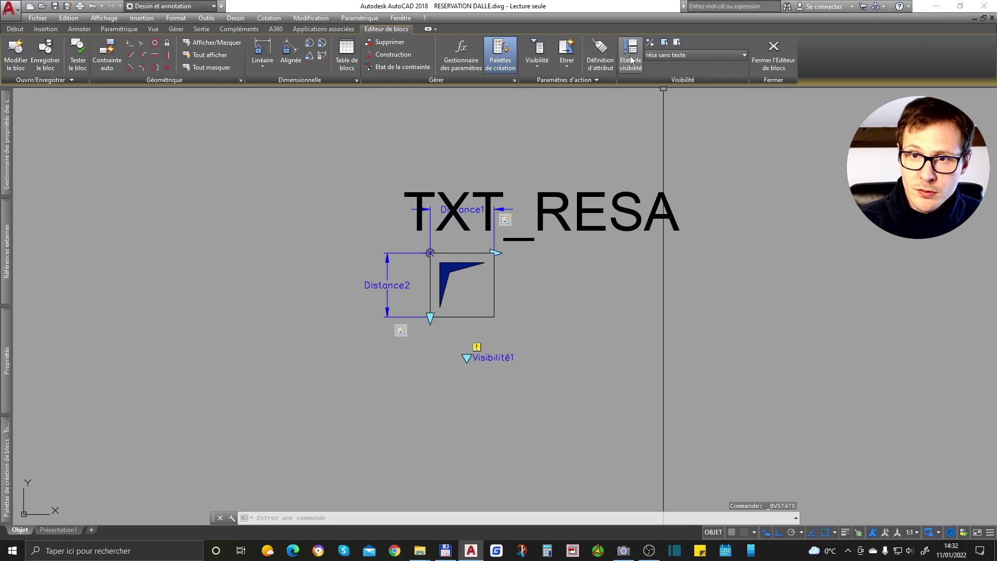
pyautogui.click(498, 359)
pyautogui.doubleClick(498, 360)
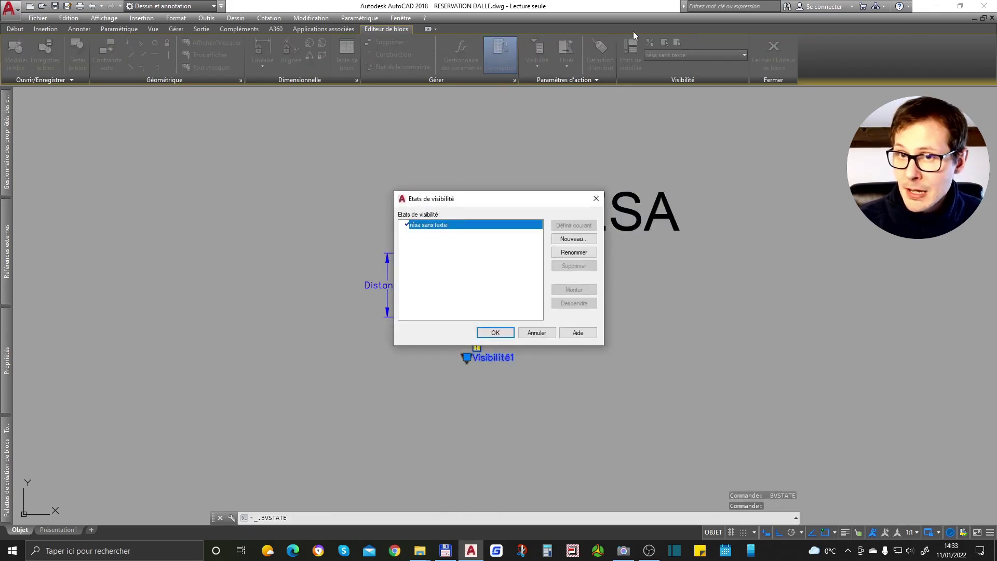
pyautogui.press('Return')
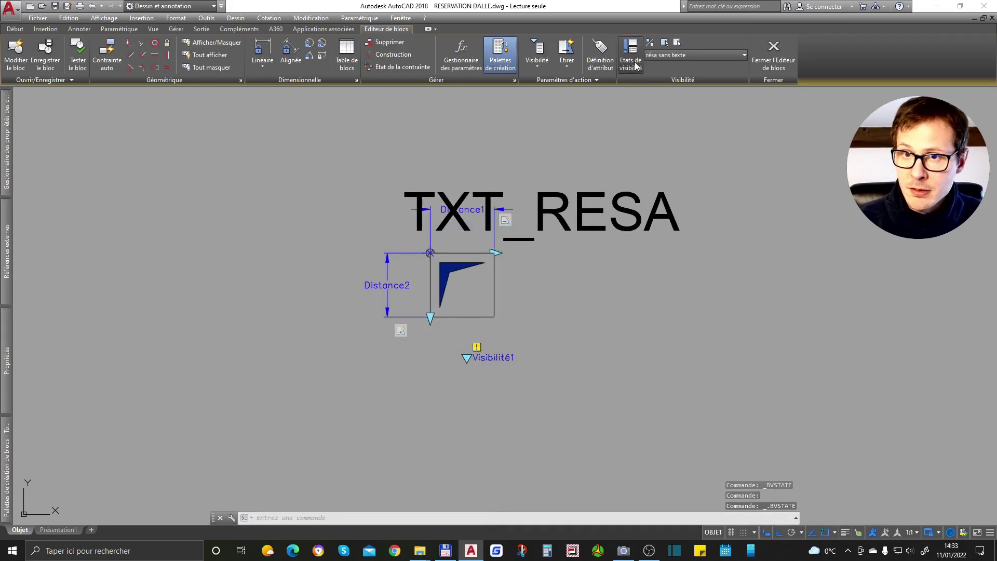
pyautogui.click(635, 63)
pyautogui.press('Escape')
# Create a visibility state named "résa avec texte" that keeps the visibility of the existing objects
pyautogui.doubleClick(506, 358)
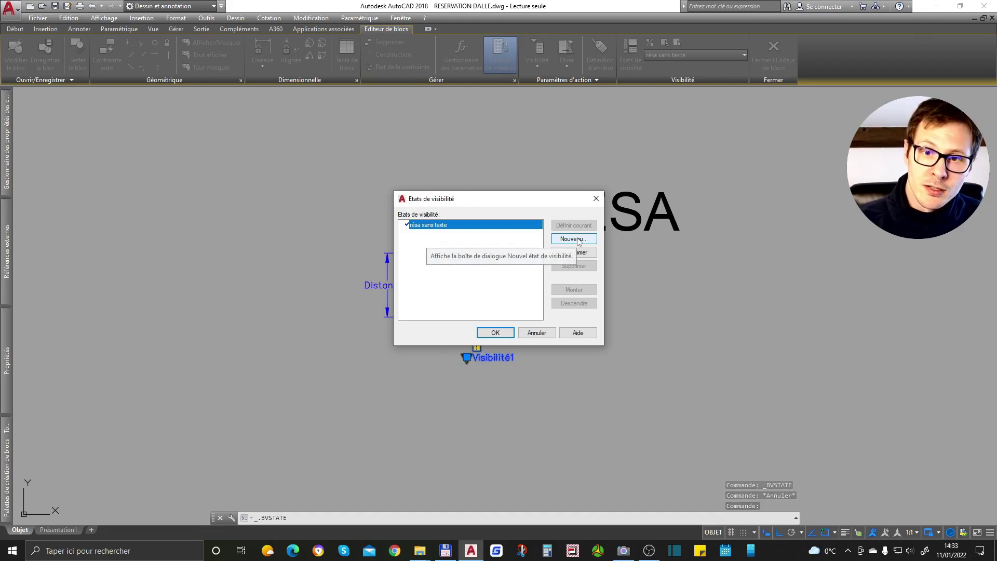
pyautogui.click(578, 240)
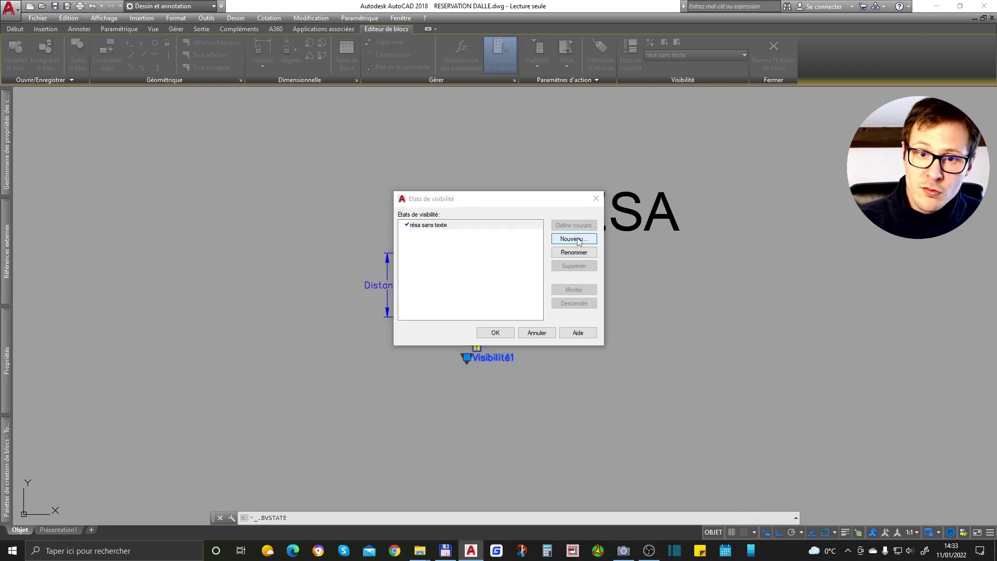
pyautogui.write('re')
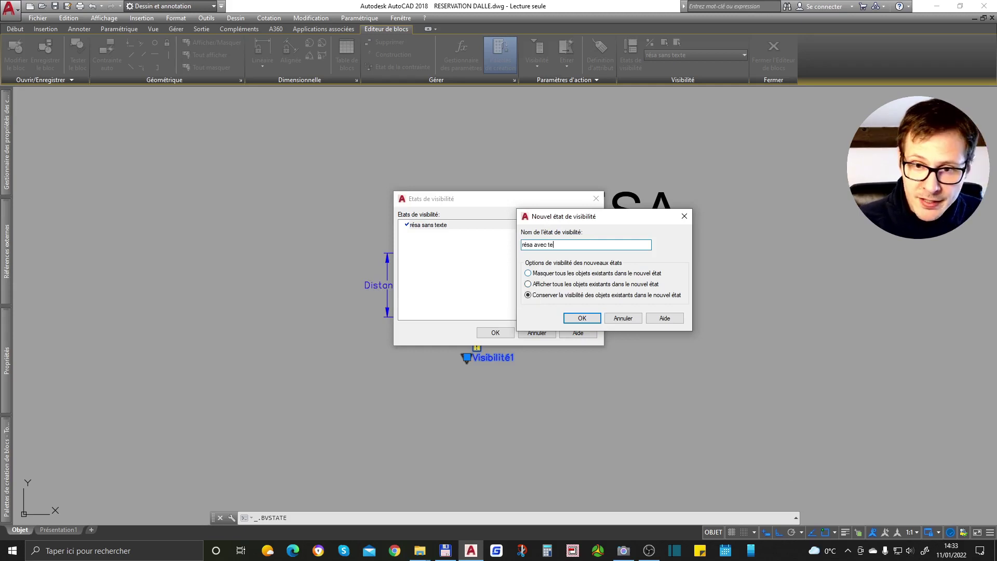
pyautogui.click(588, 318)
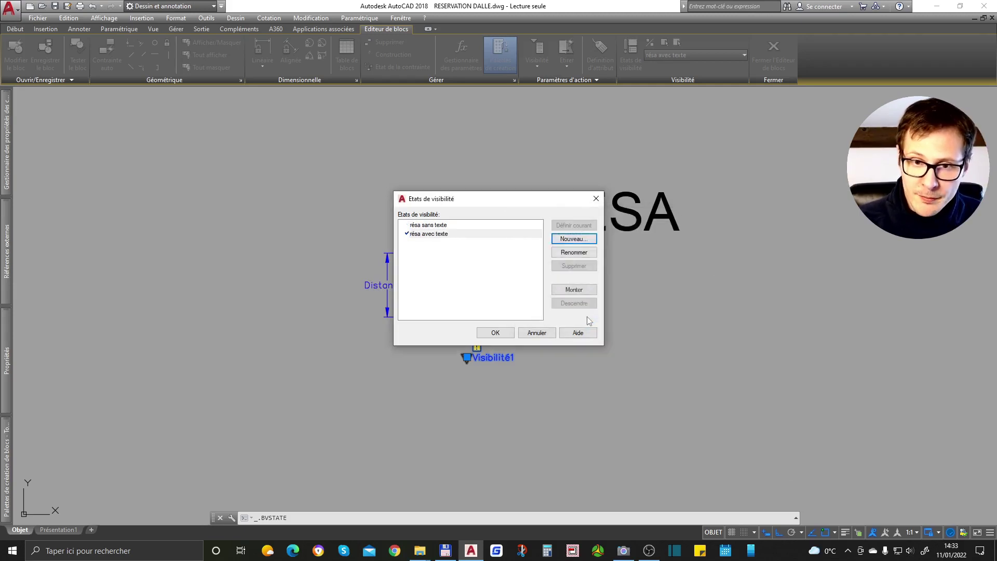
# Make "résa sans texte" the current visibility state and accept the visibility states
pyautogui.click(439, 225)
pyautogui.click(447, 234)
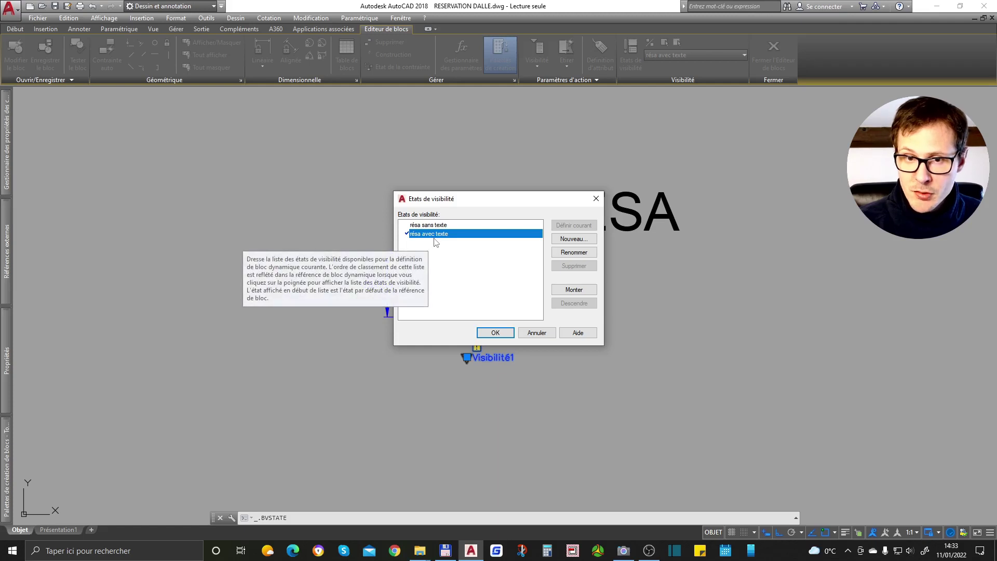
pyautogui.click(438, 225)
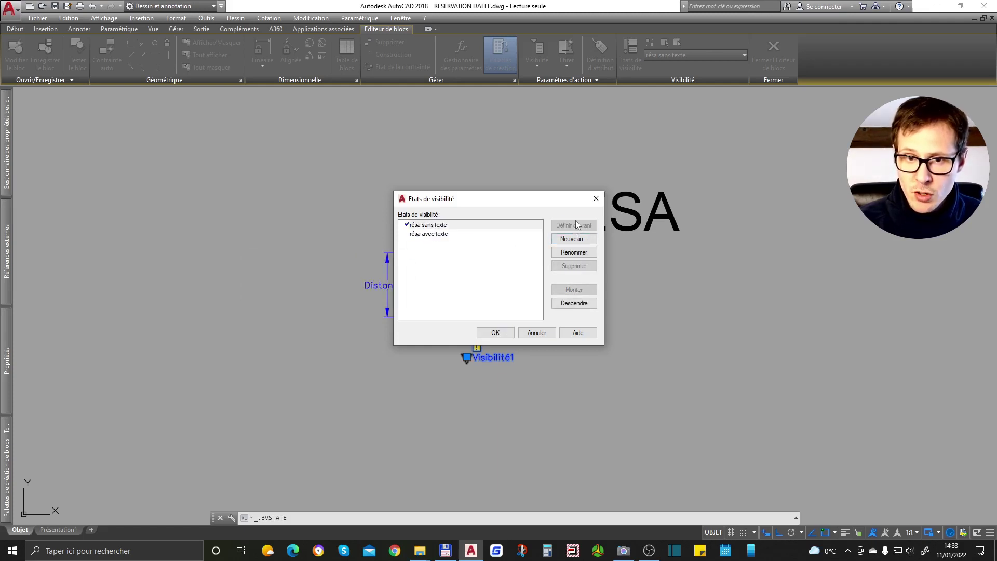
pyautogui.click(494, 334)
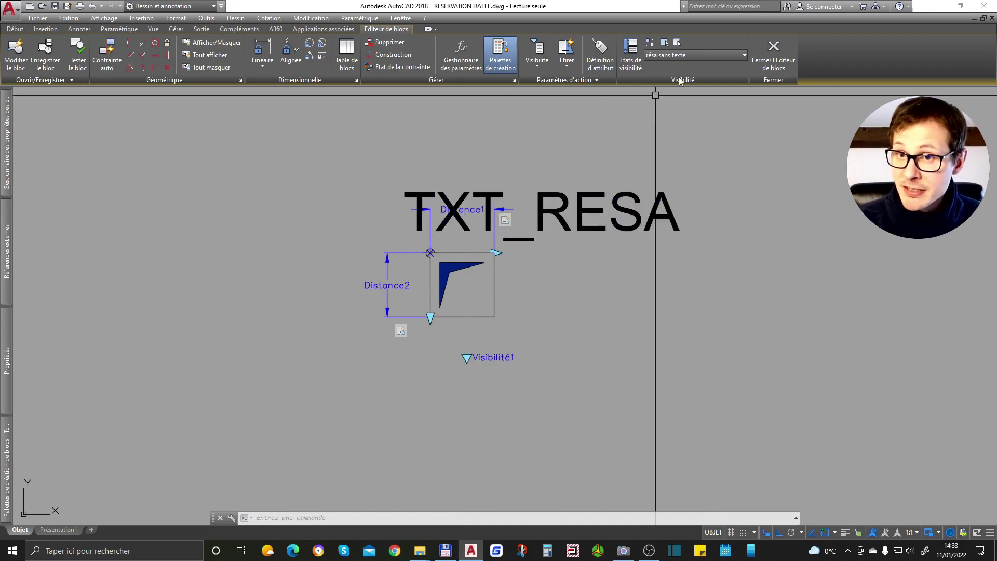
# Hide the TXT_RESA attribute in the "résa sans texte" state, and switch to the "résa avec texte" state
pyautogui.click(588, 194)
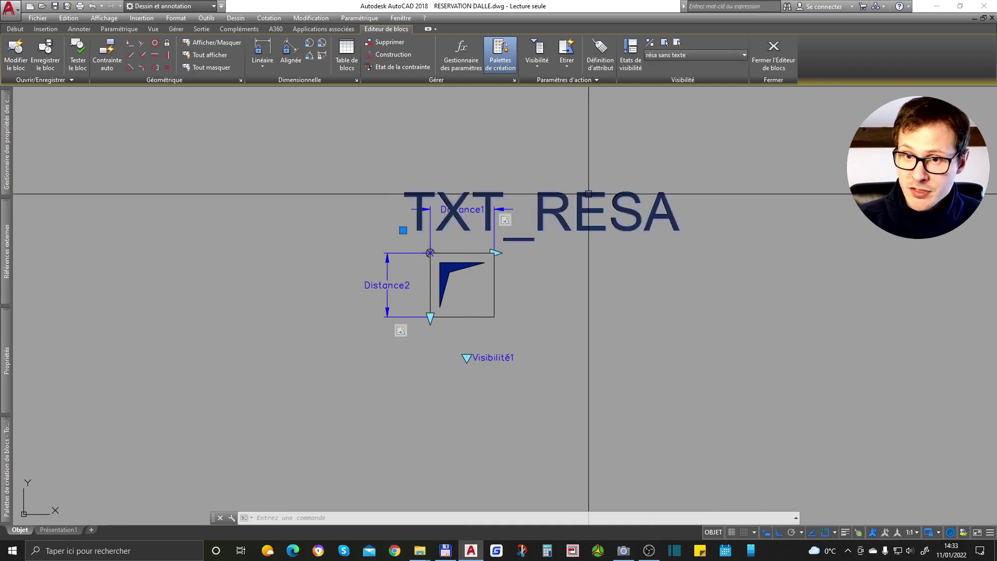
pyautogui.click(678, 43)
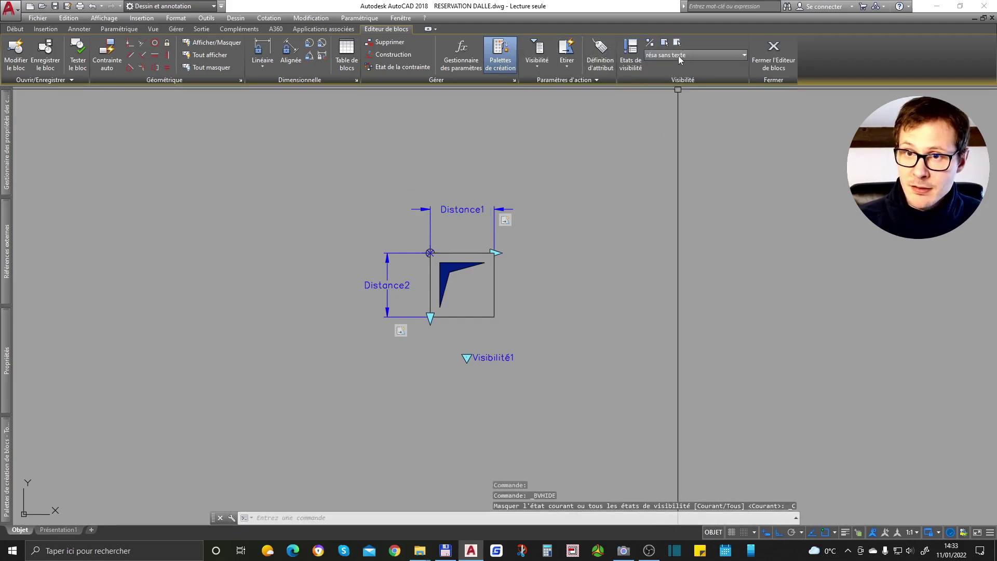
pyautogui.click(662, 58)
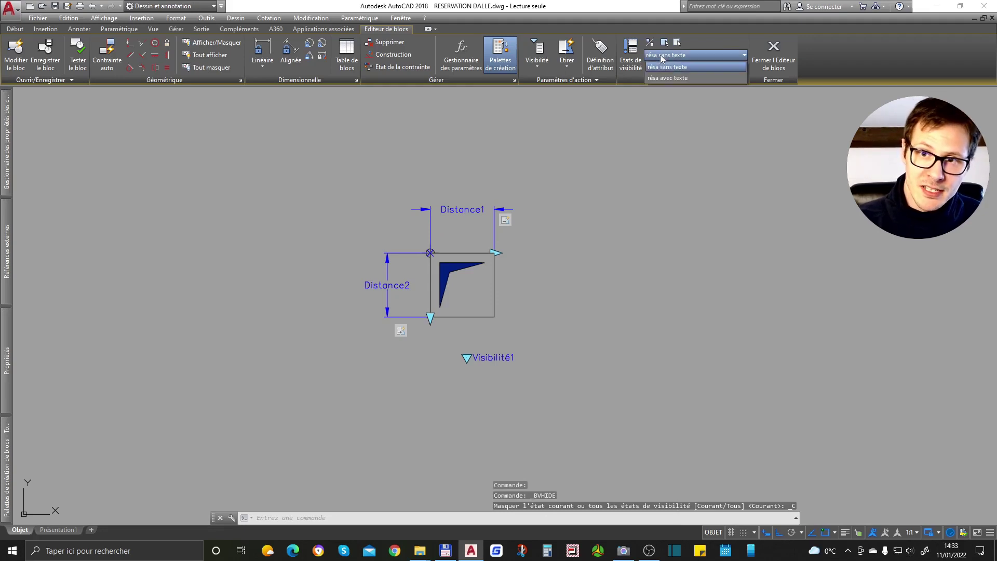
pyautogui.click(675, 79)
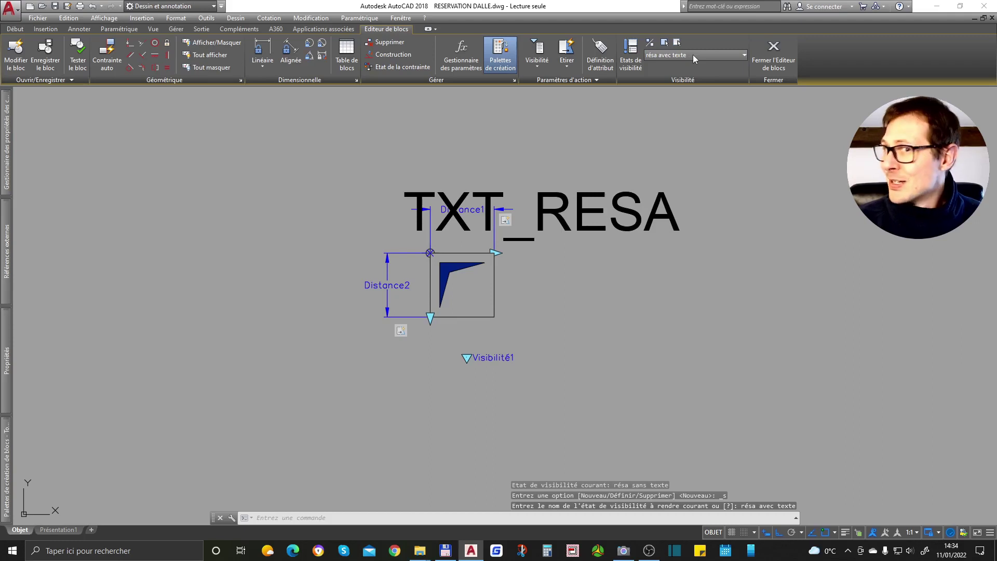
# Review the visibility state list, and switch the block to "résa sans texte" and back to "résa avec texte"
pyautogui.click(637, 52)
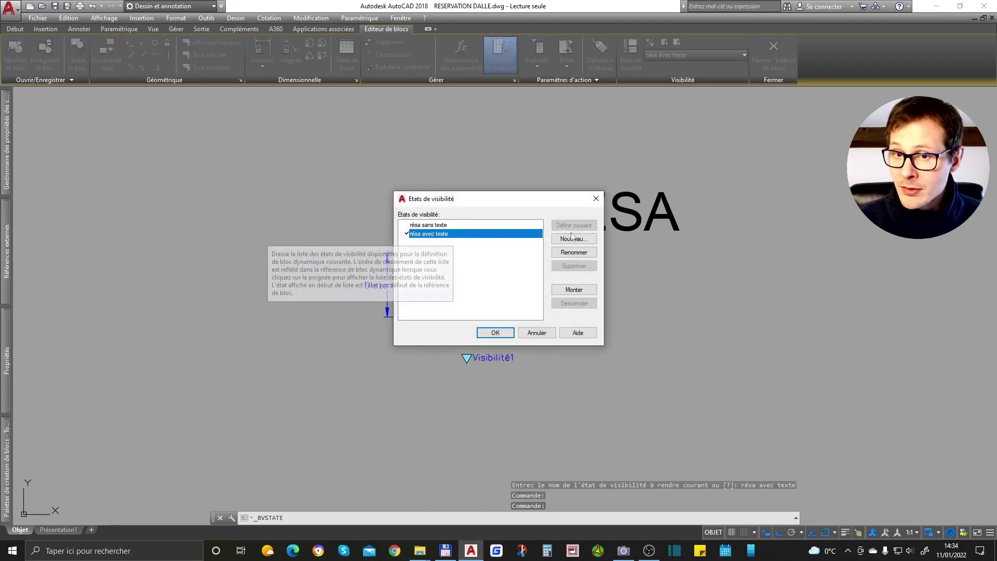
pyautogui.press('Return')
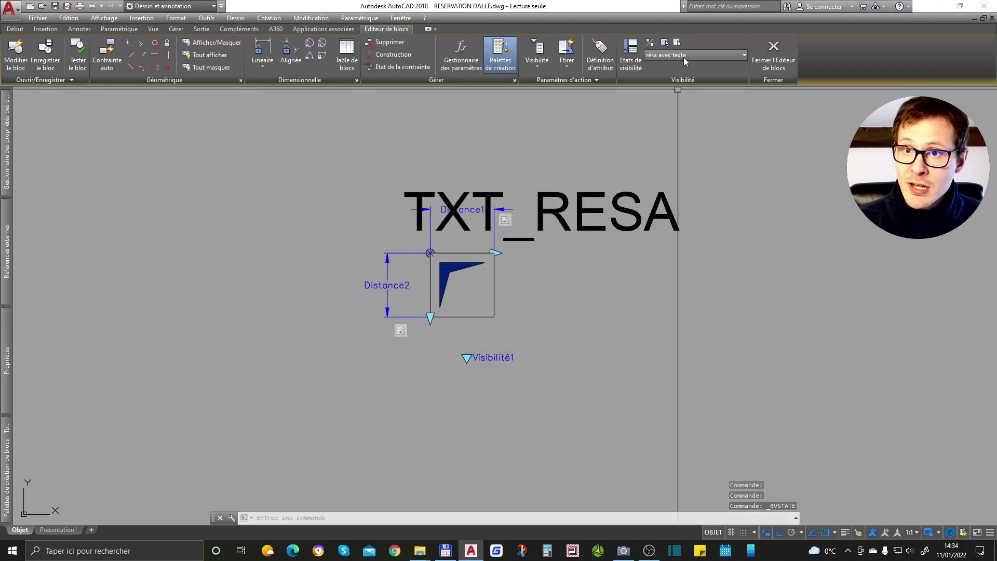
pyautogui.click(680, 56)
pyautogui.click(662, 67)
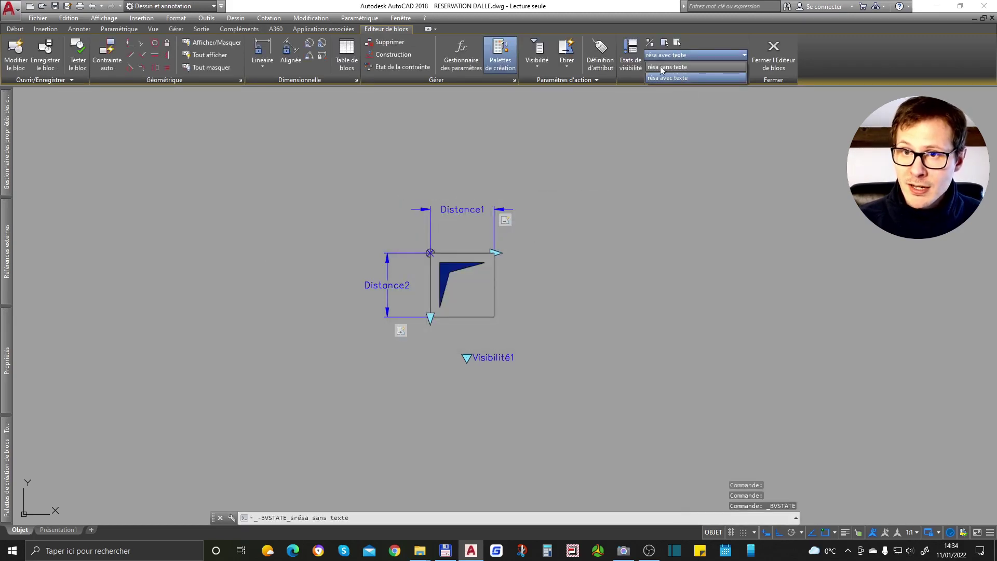
pyautogui.click(677, 58)
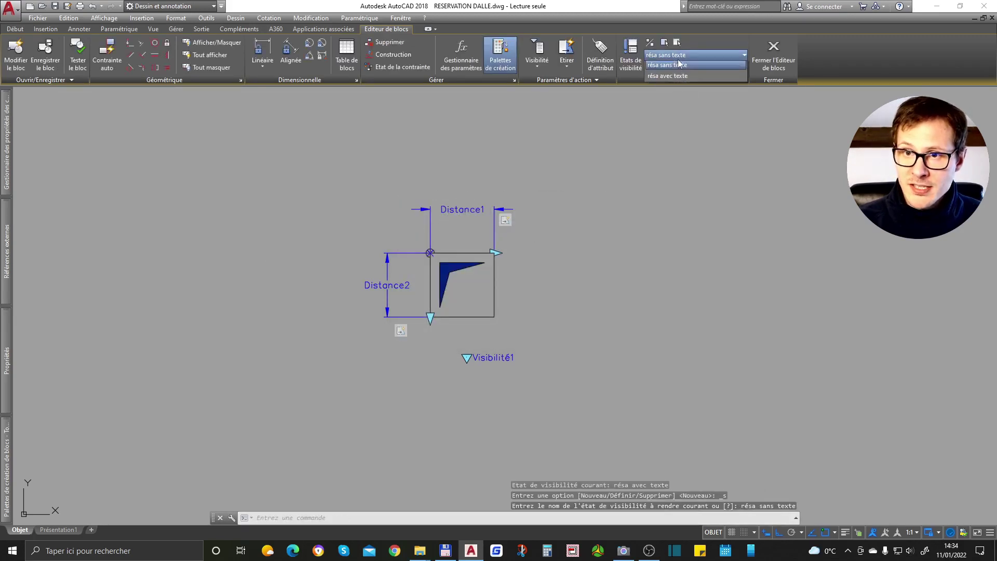
pyautogui.click(675, 78)
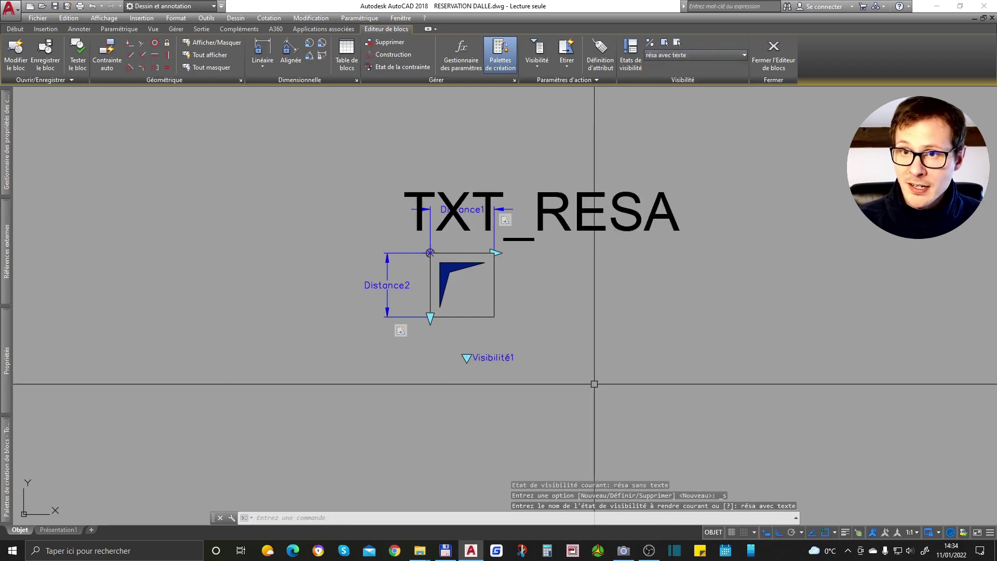
# From the Visibilité1 parameter's state list, make "résa sans texte" current and accept, and restore "résa avec texte" the same way
pyautogui.doubleClick(486, 358)
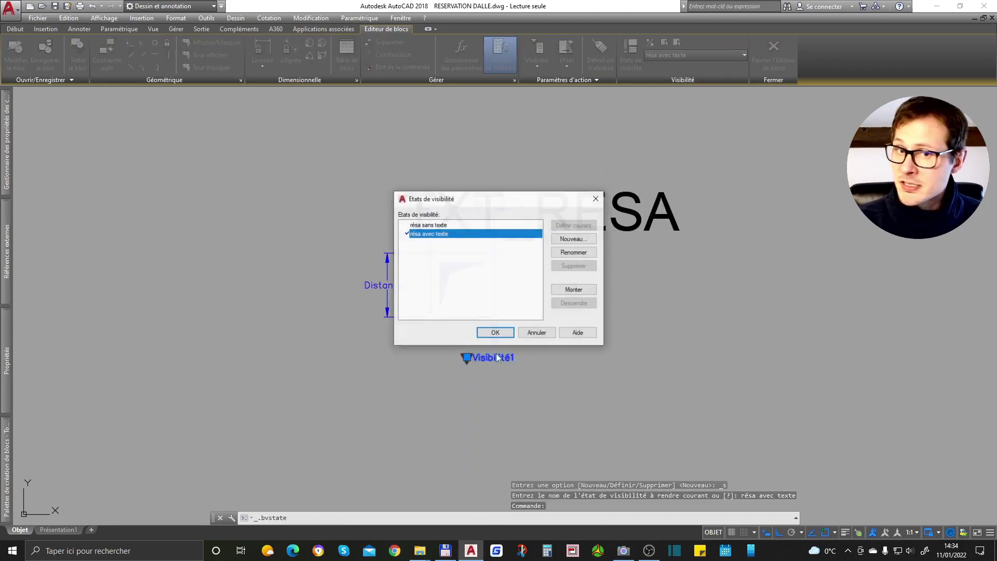
pyautogui.doubleClick(433, 227)
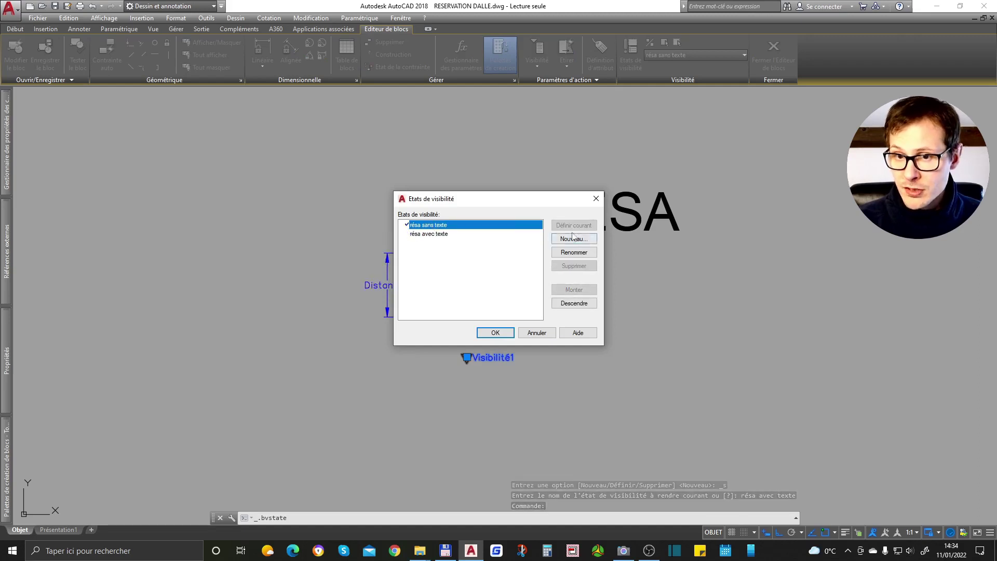
pyautogui.click(495, 331)
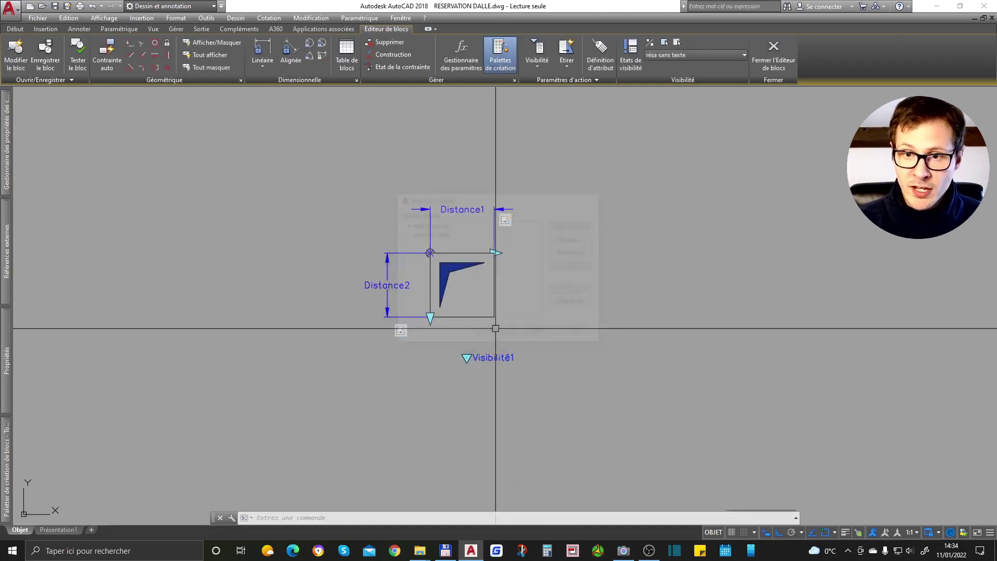
pyautogui.doubleClick(498, 361)
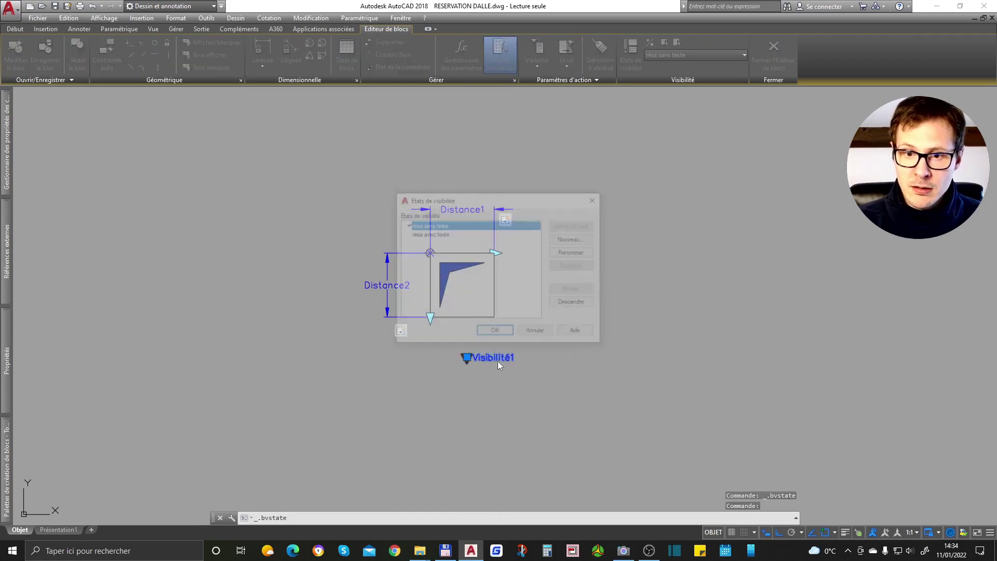
pyautogui.doubleClick(438, 234)
pyautogui.click(491, 333)
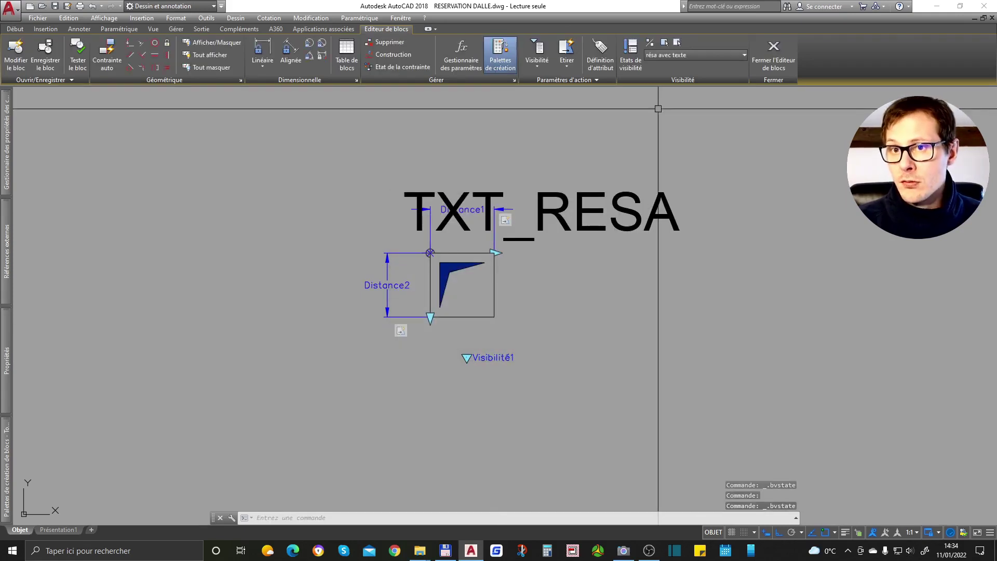
# Make "résa sans texte" the current state, and close the block editor saving the modifications
pyautogui.click(681, 55)
pyautogui.click(674, 78)
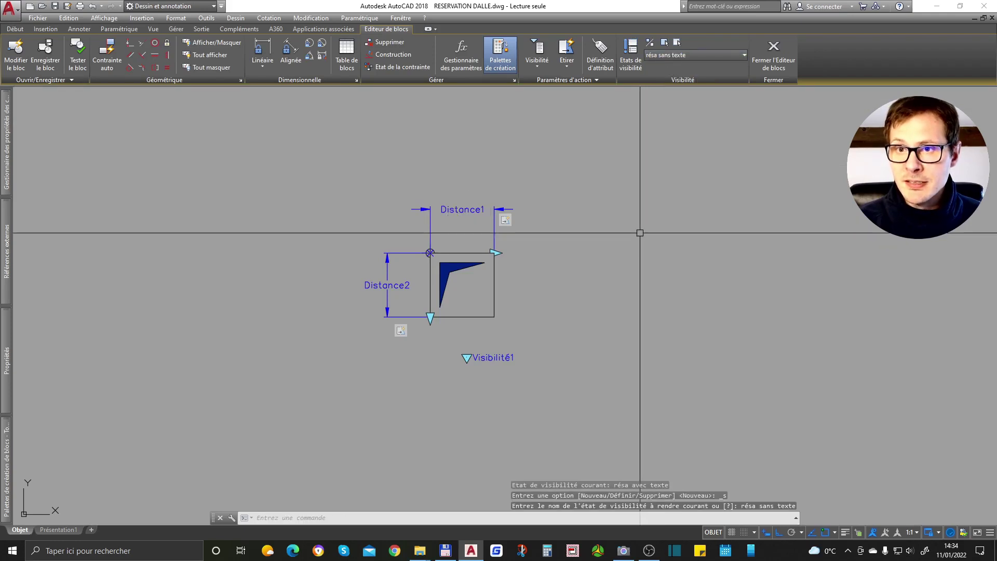
pyautogui.click(773, 52)
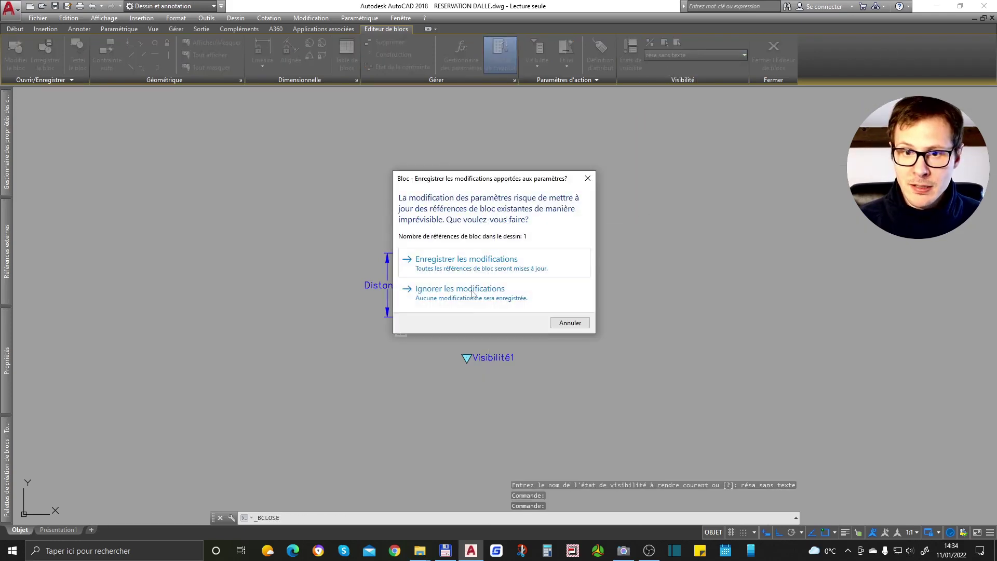
pyautogui.click(476, 266)
# Switch the inserted résa block to "résa avec texte" and back to "résa sans texte" with its visibility grip
pyautogui.scroll(2, 474, 261)
pyautogui.click(510, 225)
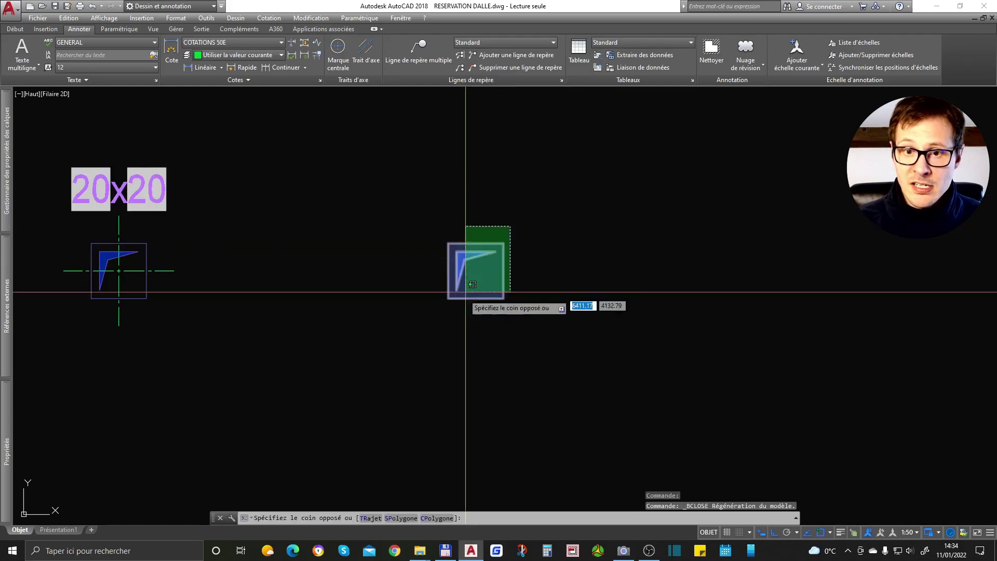
pyautogui.click(465, 293)
pyautogui.click(480, 334)
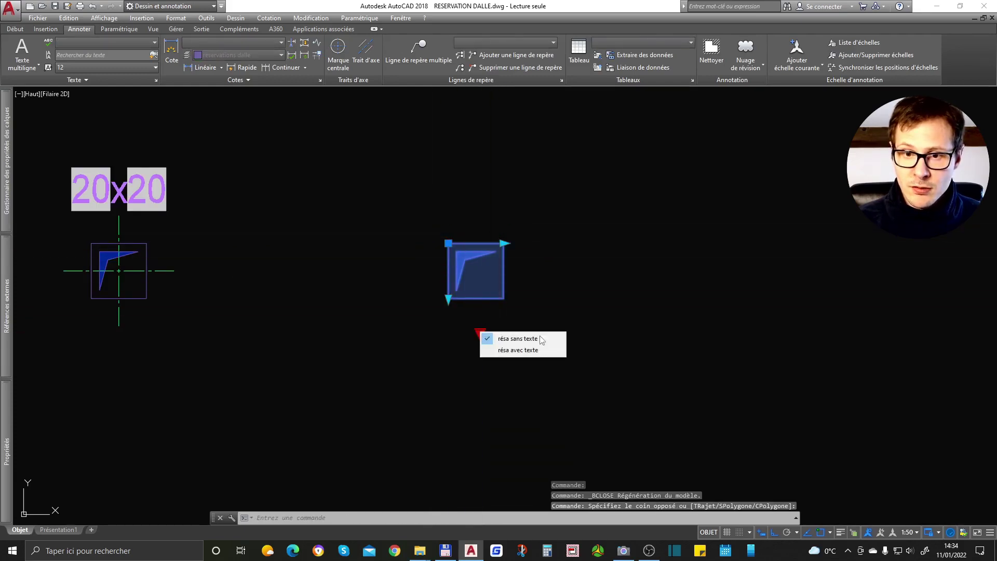
pyautogui.click(540, 351)
pyautogui.click(480, 333)
pyautogui.click(517, 341)
pyautogui.press('Escape')
# Stretch the résa block to a width of 40 and a height of 25, and regenerate the drawing
pyautogui.click(534, 238)
pyautogui.click(487, 264)
pyautogui.click(505, 243)
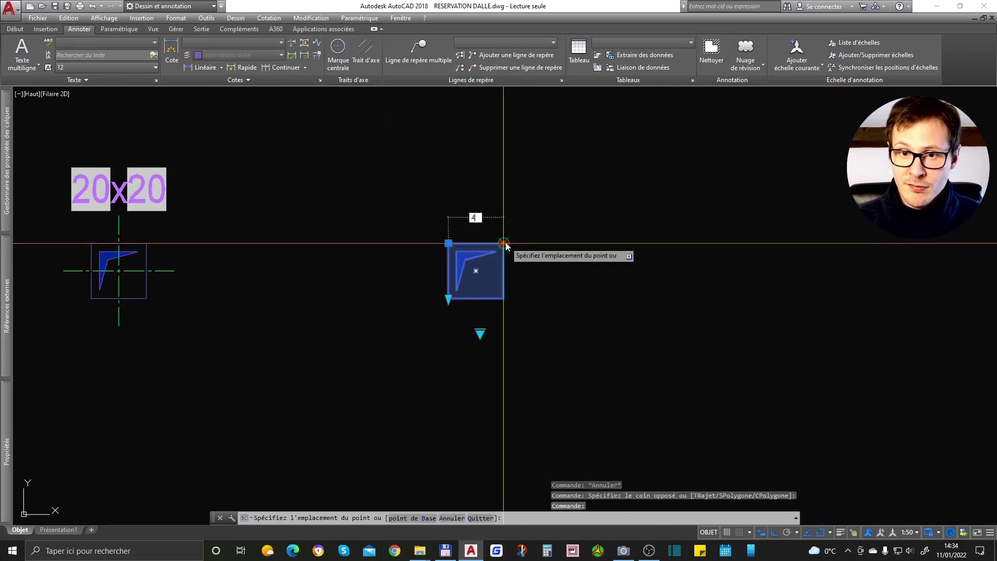
pyautogui.write('40')
pyautogui.press('Return')
pyautogui.click(448, 299)
pyautogui.write('25')
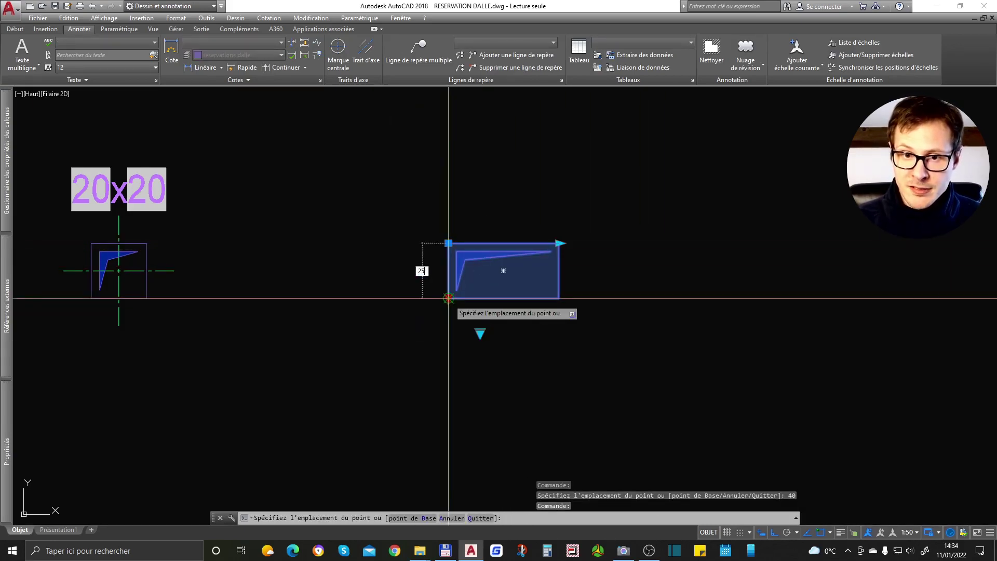
pyautogui.press('Return')
pyautogui.press('Escape')
pyautogui.write('RG')
pyautogui.press('Return')
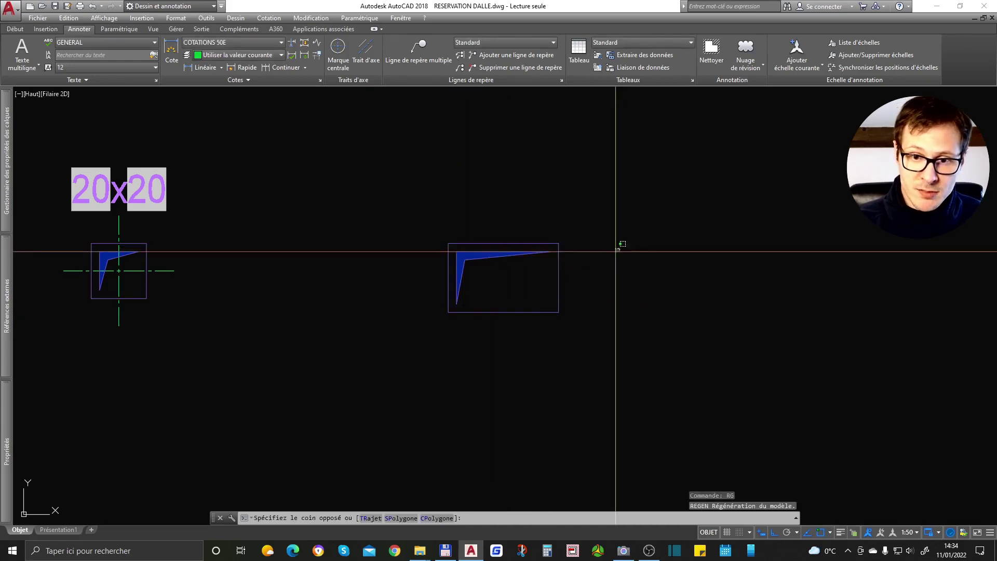
# Set the visibility of the stretched résa block to "résa avec texte" and deselect it
pyautogui.click(522, 289)
pyautogui.click(479, 333)
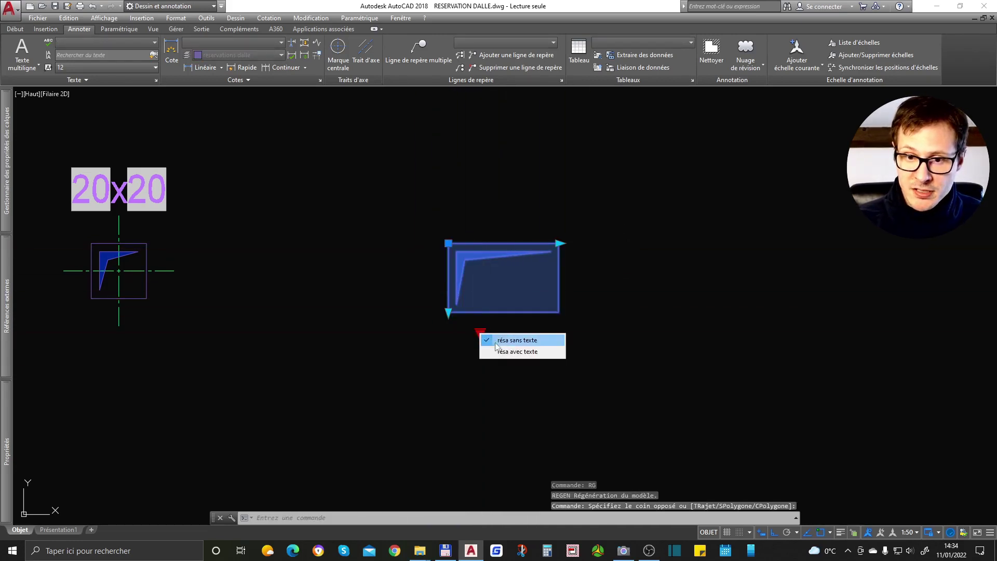
pyautogui.click(488, 352)
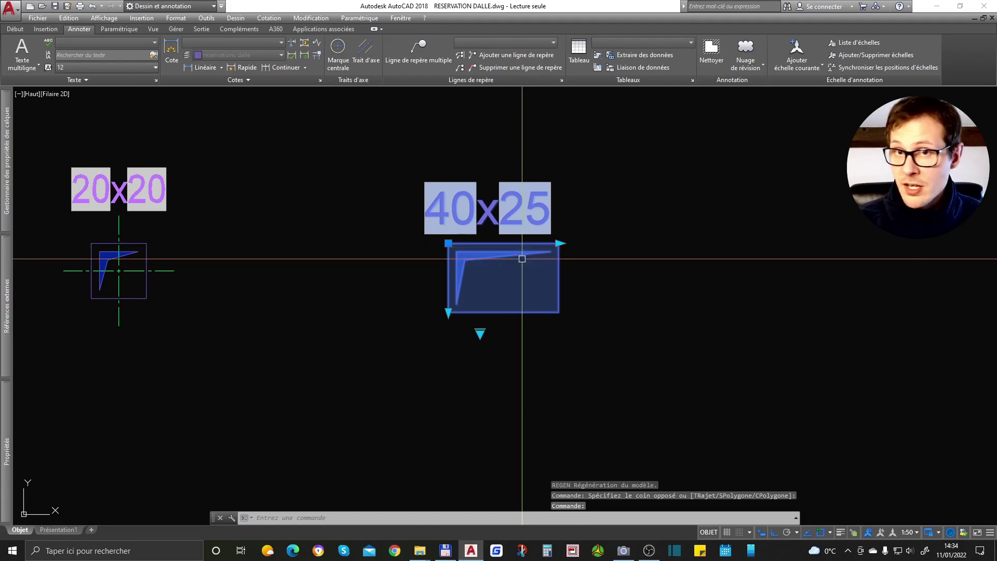
pyautogui.press('Escape')
pyautogui.press('Escape')
pyautogui.scroll(-2, 518, 229)
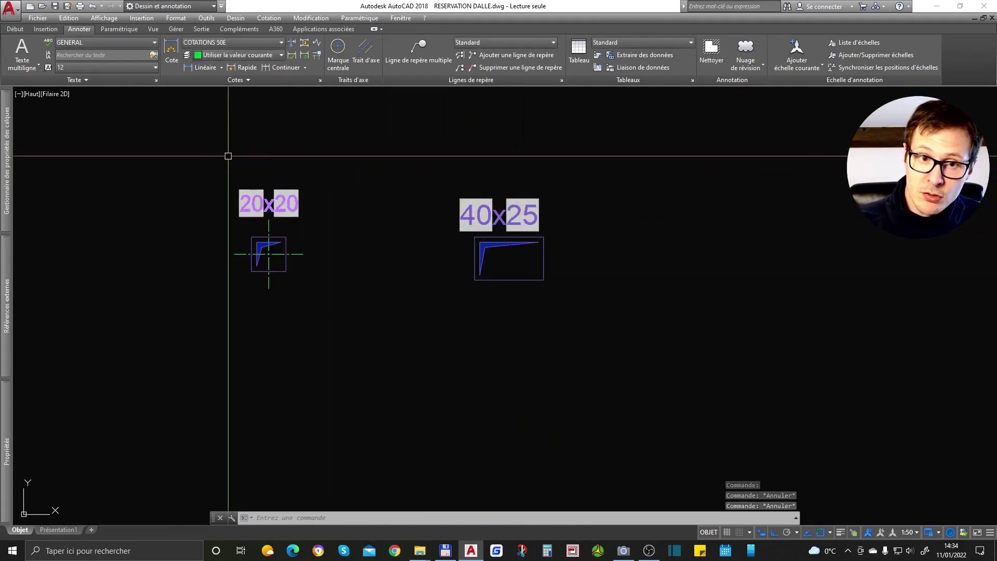
pyautogui.moveTo(537, 327); pyautogui.dragTo(525, 349, button='middle')
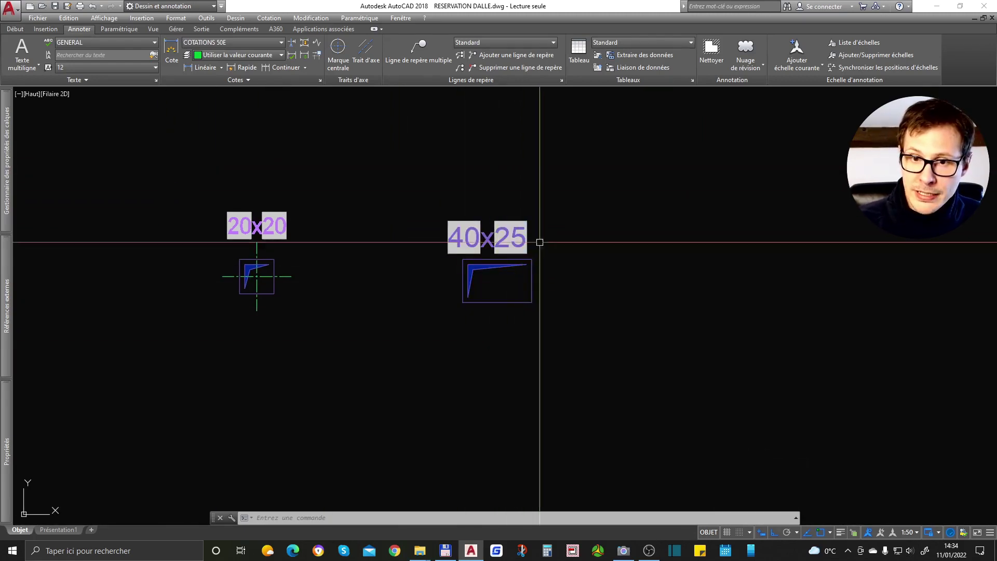
# Stretch the résa block to a width of 50 and a height of 20, and regenerate the drawing to update its text
pyautogui.click(536, 260)
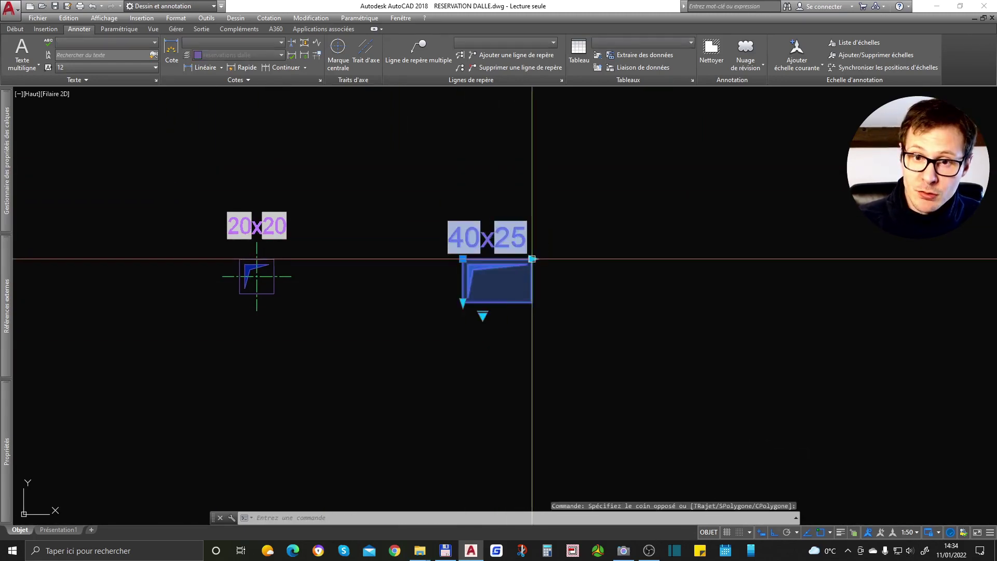
pyautogui.click(532, 259)
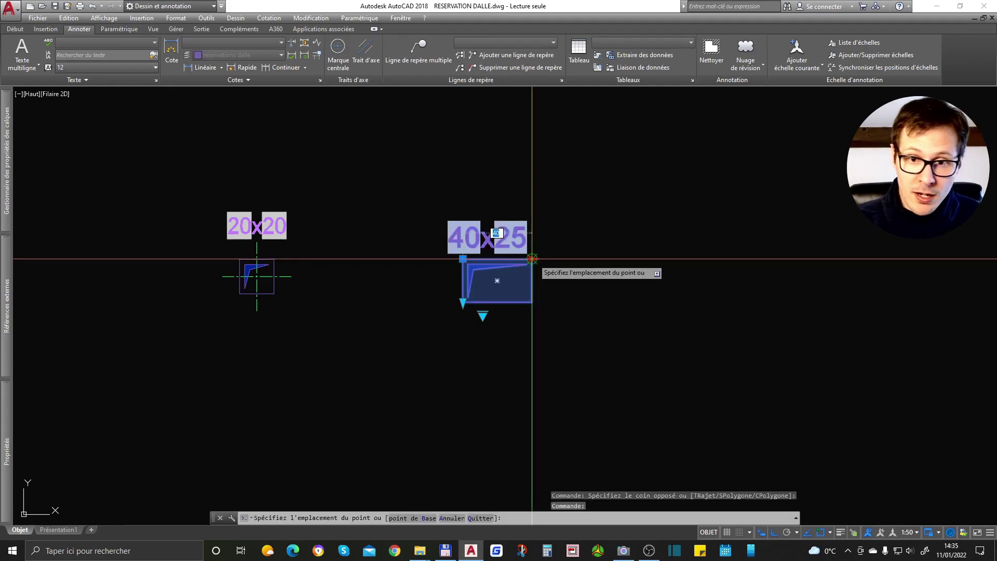
pyautogui.press('Return')
pyautogui.write('20')
pyautogui.press('Return')
pyautogui.press('Escape')
pyautogui.write('ger')
pyautogui.press('Return')
pyautogui.press('Escape')
pyautogui.write('rg')
pyautogui.press('Return')
pyautogui.press('Escape')
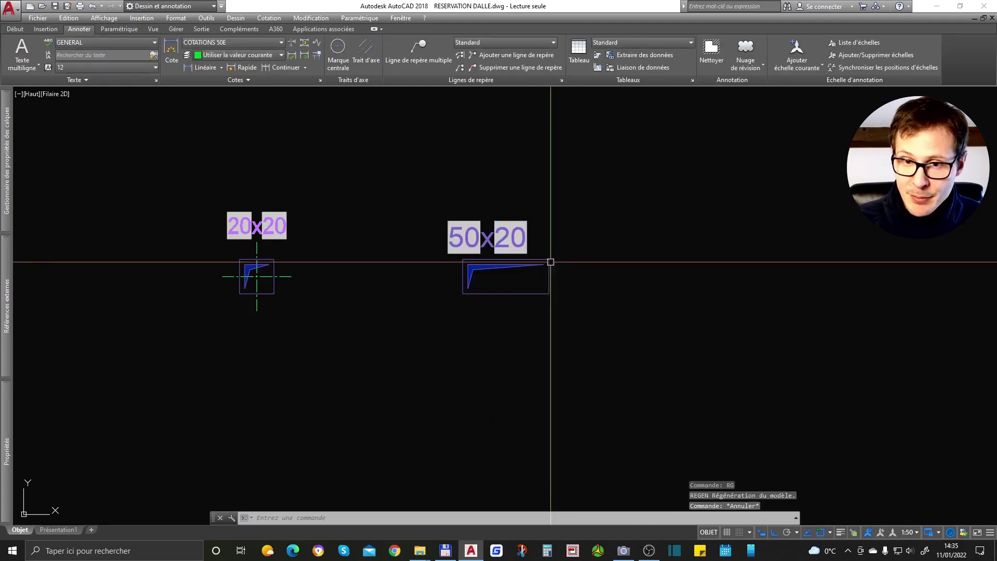
# Examine the annotation and axis display options nested under the rectangular type of the 20x20 reservation block
pyautogui.moveTo(630, 278); pyautogui.dragTo(490, 276, button='middle')
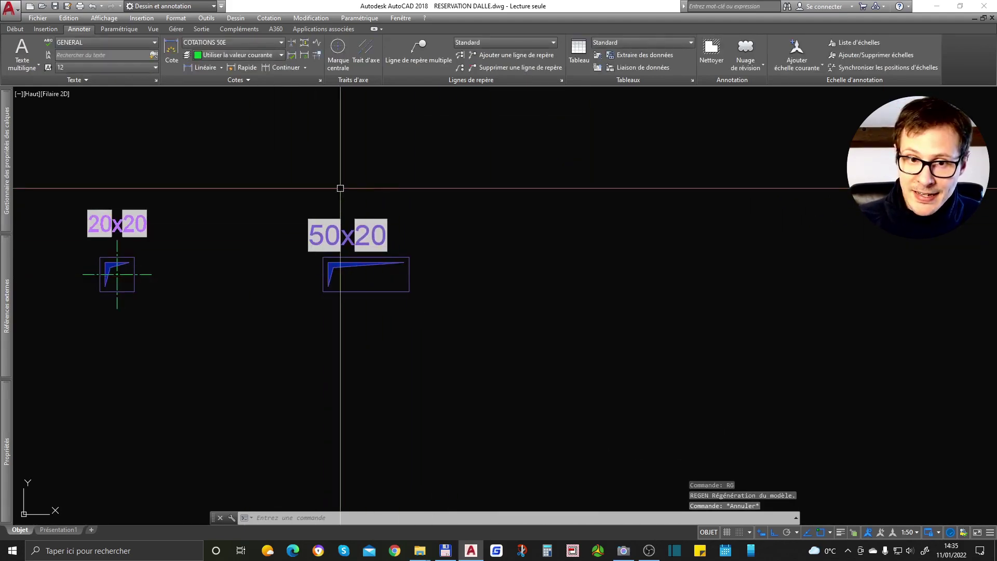
pyautogui.moveTo(303, 272); pyautogui.dragTo(388, 278, button='middle')
pyautogui.click(210, 285)
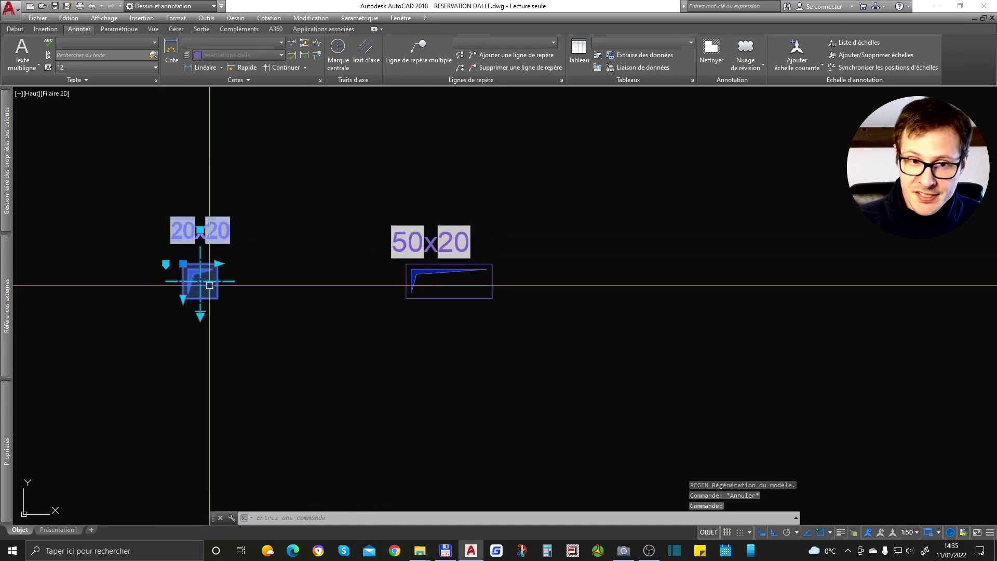
pyautogui.click(201, 315)
pyautogui.moveTo(254, 336)
pyautogui.moveTo(359, 354)
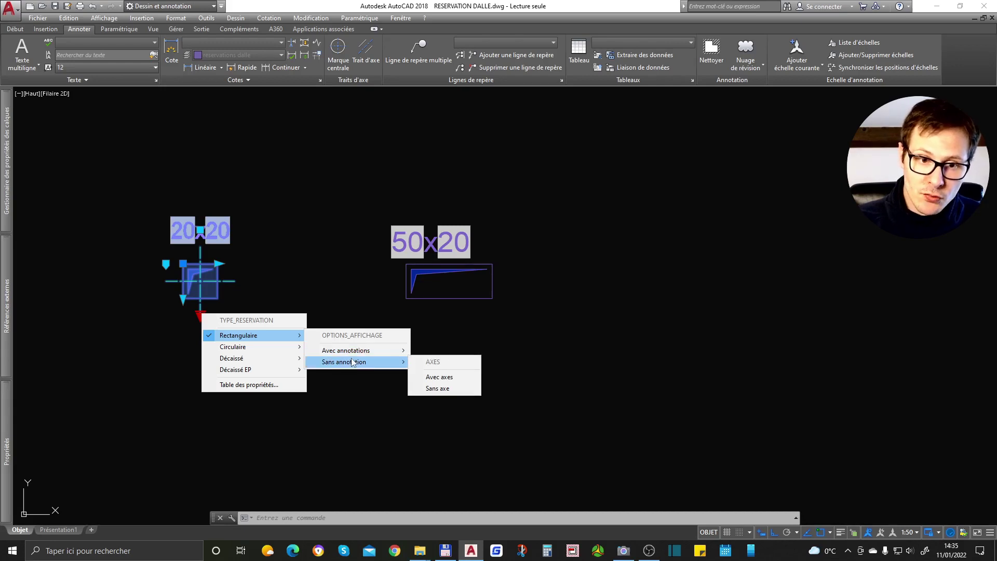
pyautogui.press('Escape')
pyautogui.press('Escape')
pyautogui.press('Escape')
# Switch the 50x20 résa block to "résa sans texte" and back to "résa avec texte"
pyautogui.click(457, 224)
pyautogui.click(426, 317)
pyautogui.click(481, 328)
pyautogui.click(426, 318)
pyautogui.click(474, 338)
pyautogui.press('Escape')
pyautogui.press('Escape')
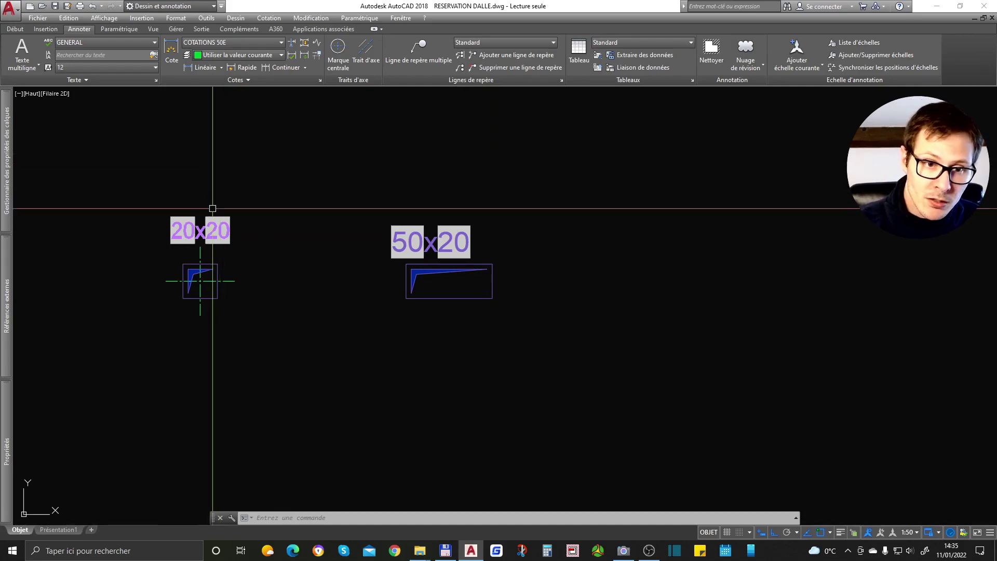
# Examine the reservation types and the circular type's display options offered by the 20x20 block
pyautogui.moveTo(266, 176); pyautogui.dragTo(309, 164, button='middle')
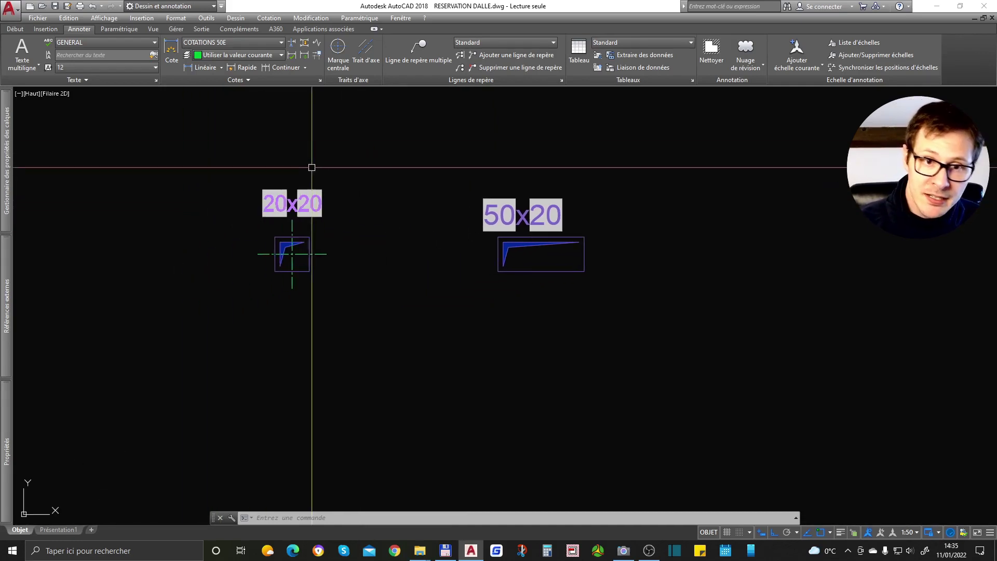
pyautogui.click(298, 197)
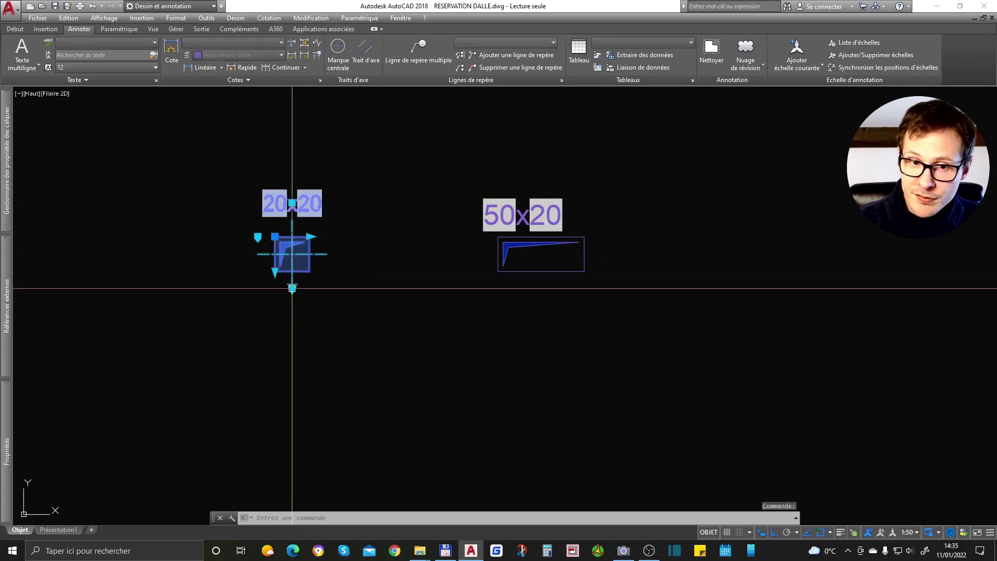
pyautogui.click(293, 289)
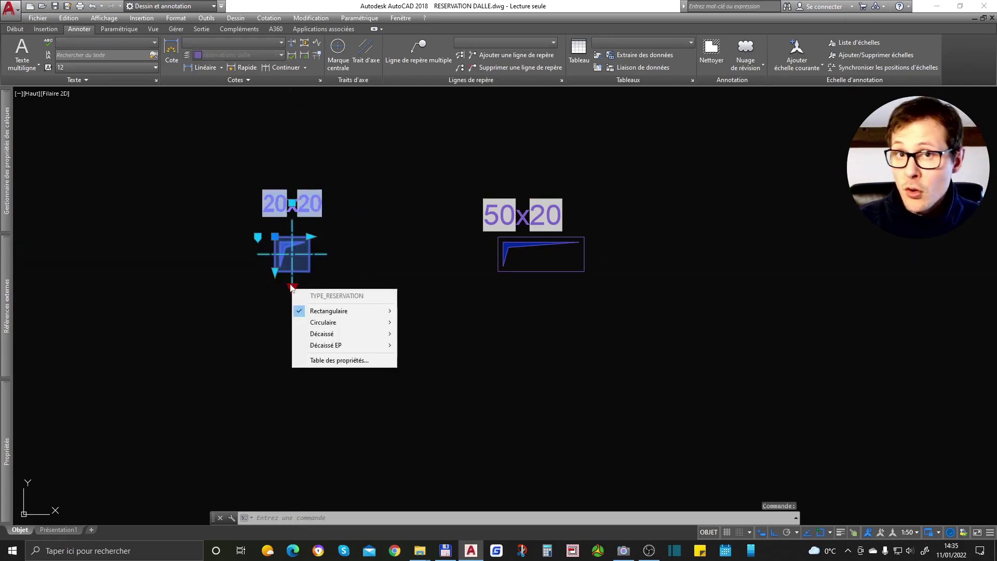
pyautogui.moveTo(341, 315)
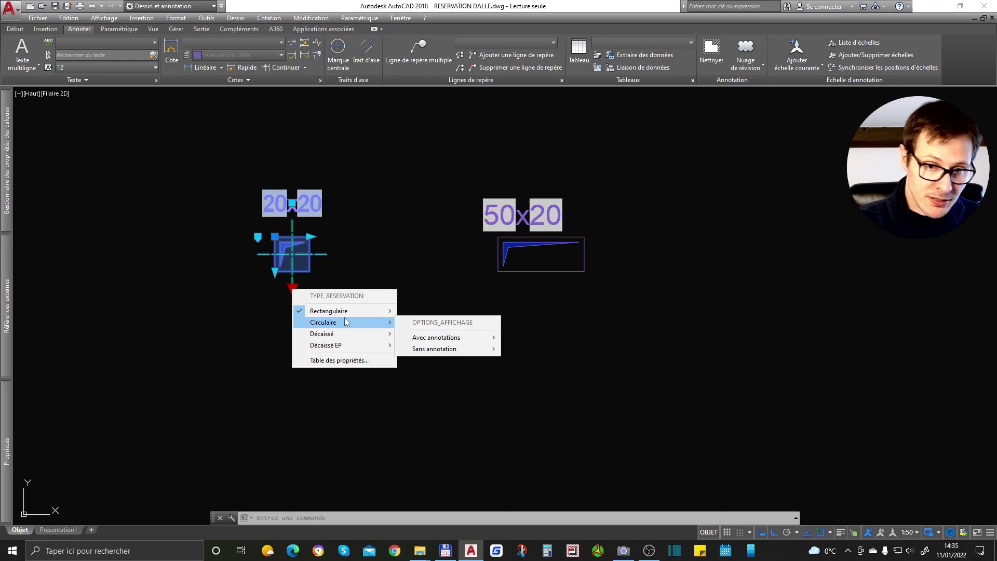
pyautogui.click(354, 210)
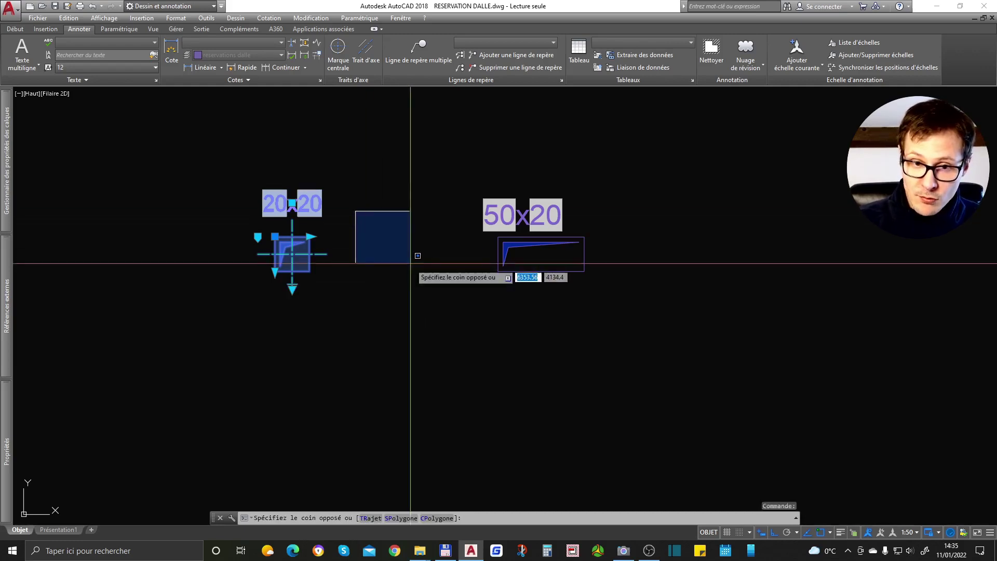
pyautogui.click(410, 263)
pyautogui.press('Escape')
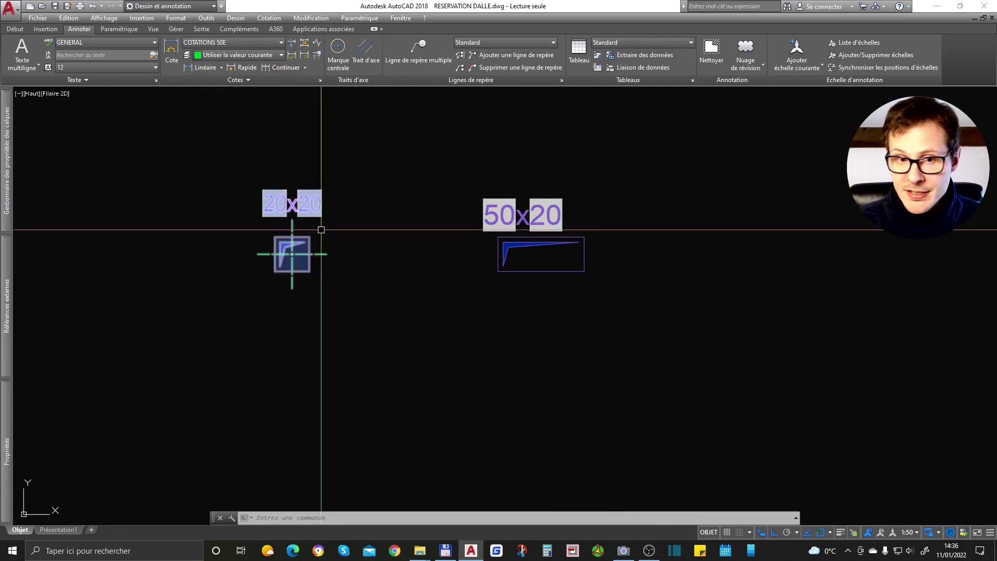
pyautogui.moveTo(331, 237); pyautogui.dragTo(356, 267, button='middle')
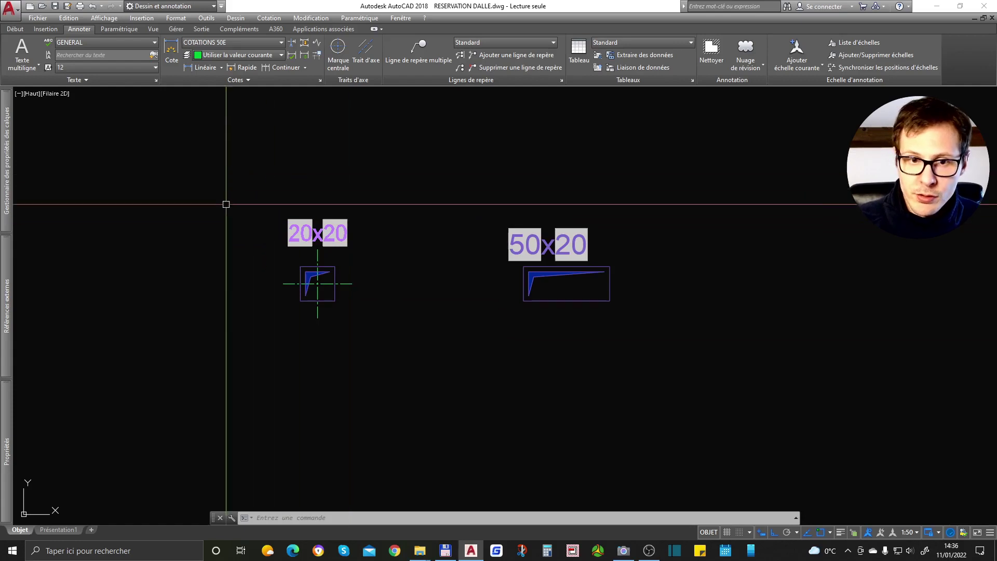
pyautogui.click(352, 286)
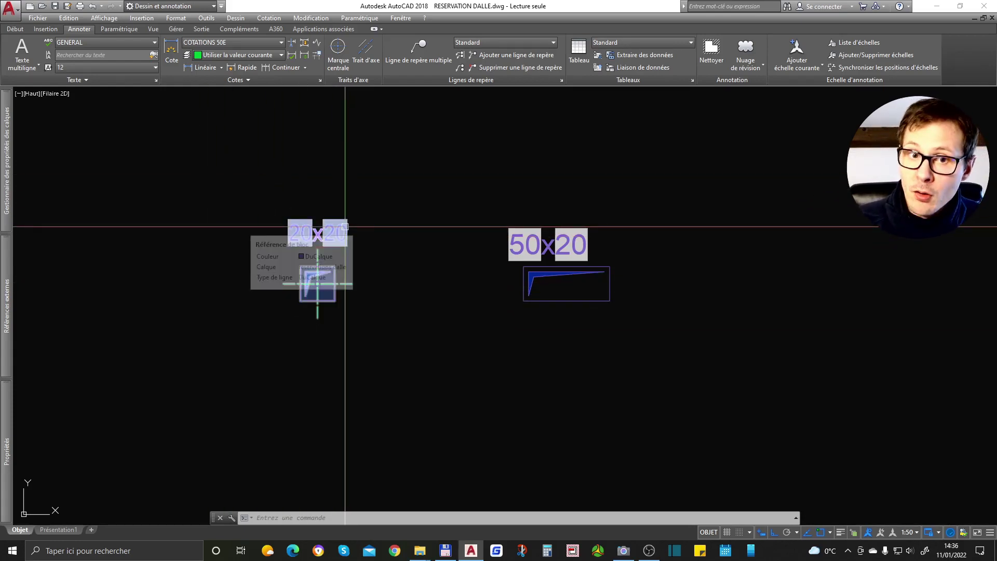
pyautogui.press('Escape')
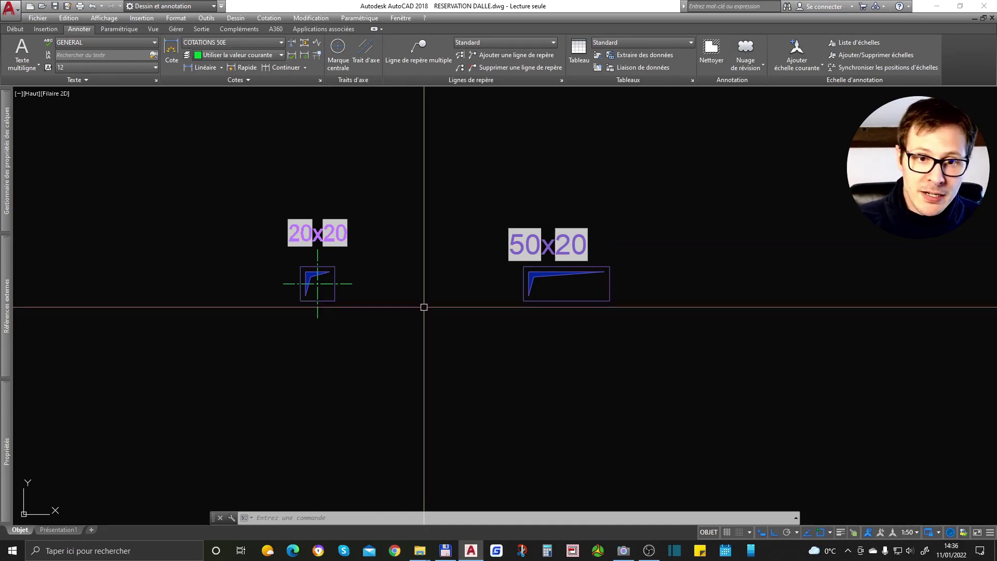
pyautogui.moveTo(446, 334); pyautogui.dragTo(400, 347, button='middle')
pyautogui.moveTo(550, 434); pyautogui.dragTo(537, 377, button='middle')
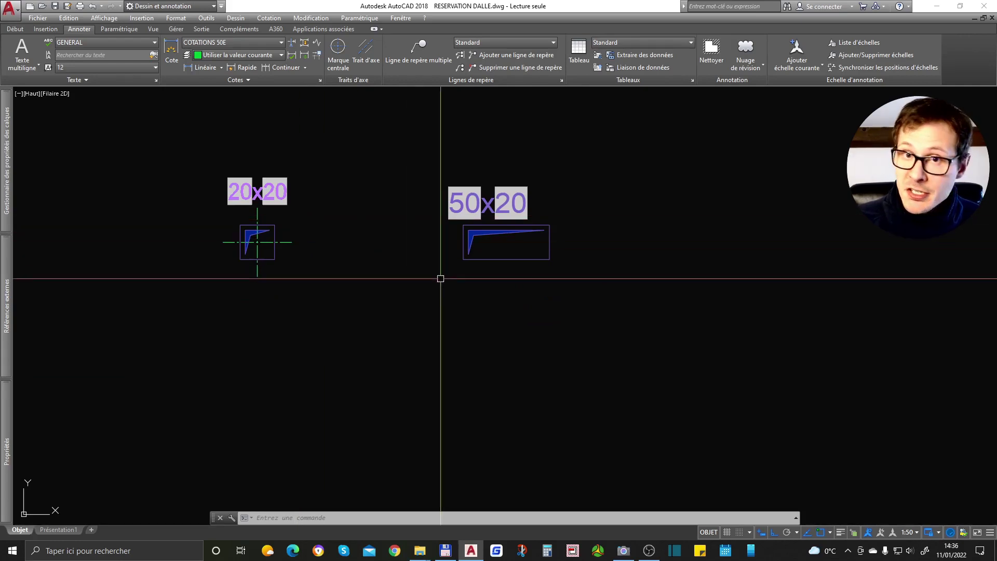
pyautogui.moveTo(450, 282); pyautogui.dragTo(520, 301, button='middle')
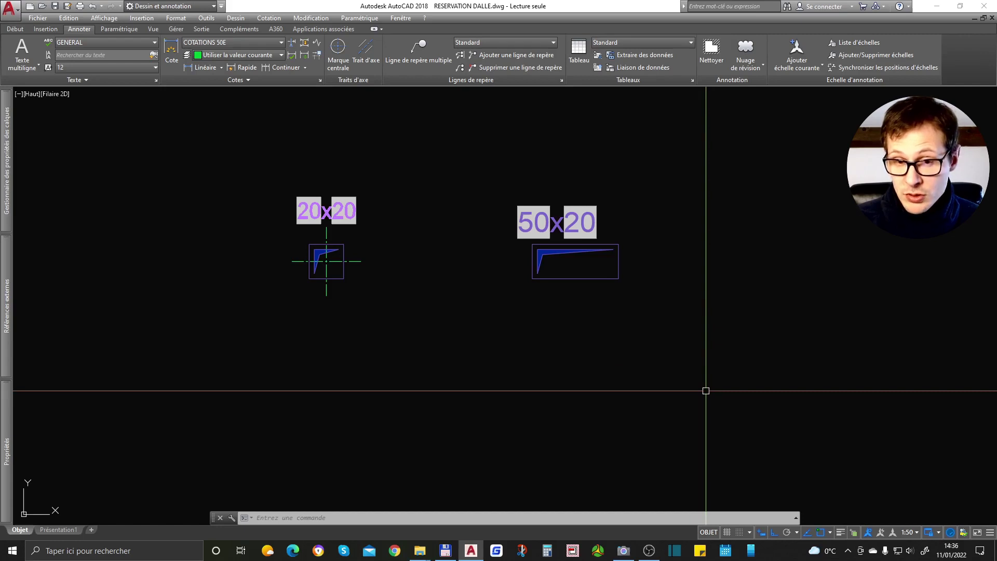
pyautogui.scroll(-2, 594, 301)
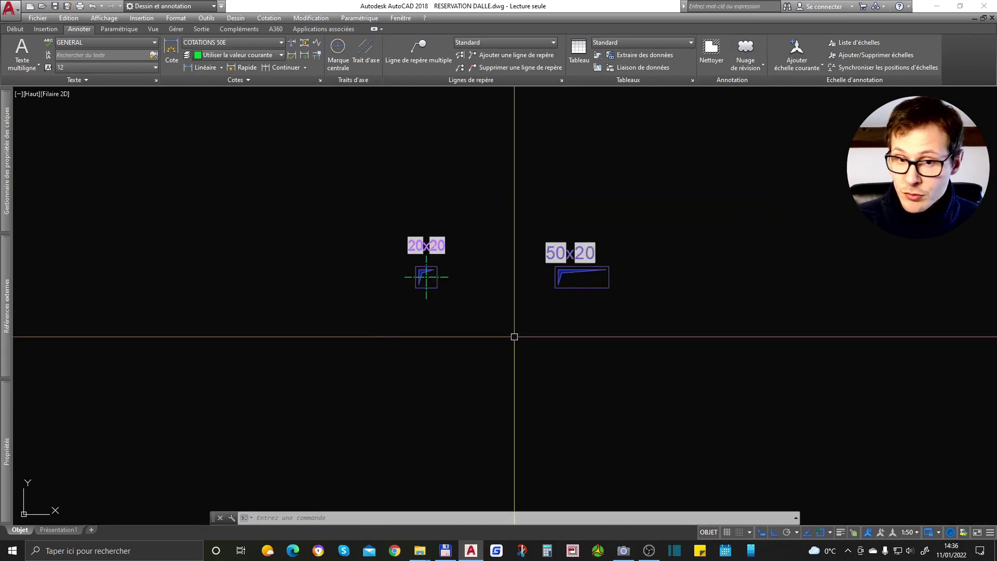